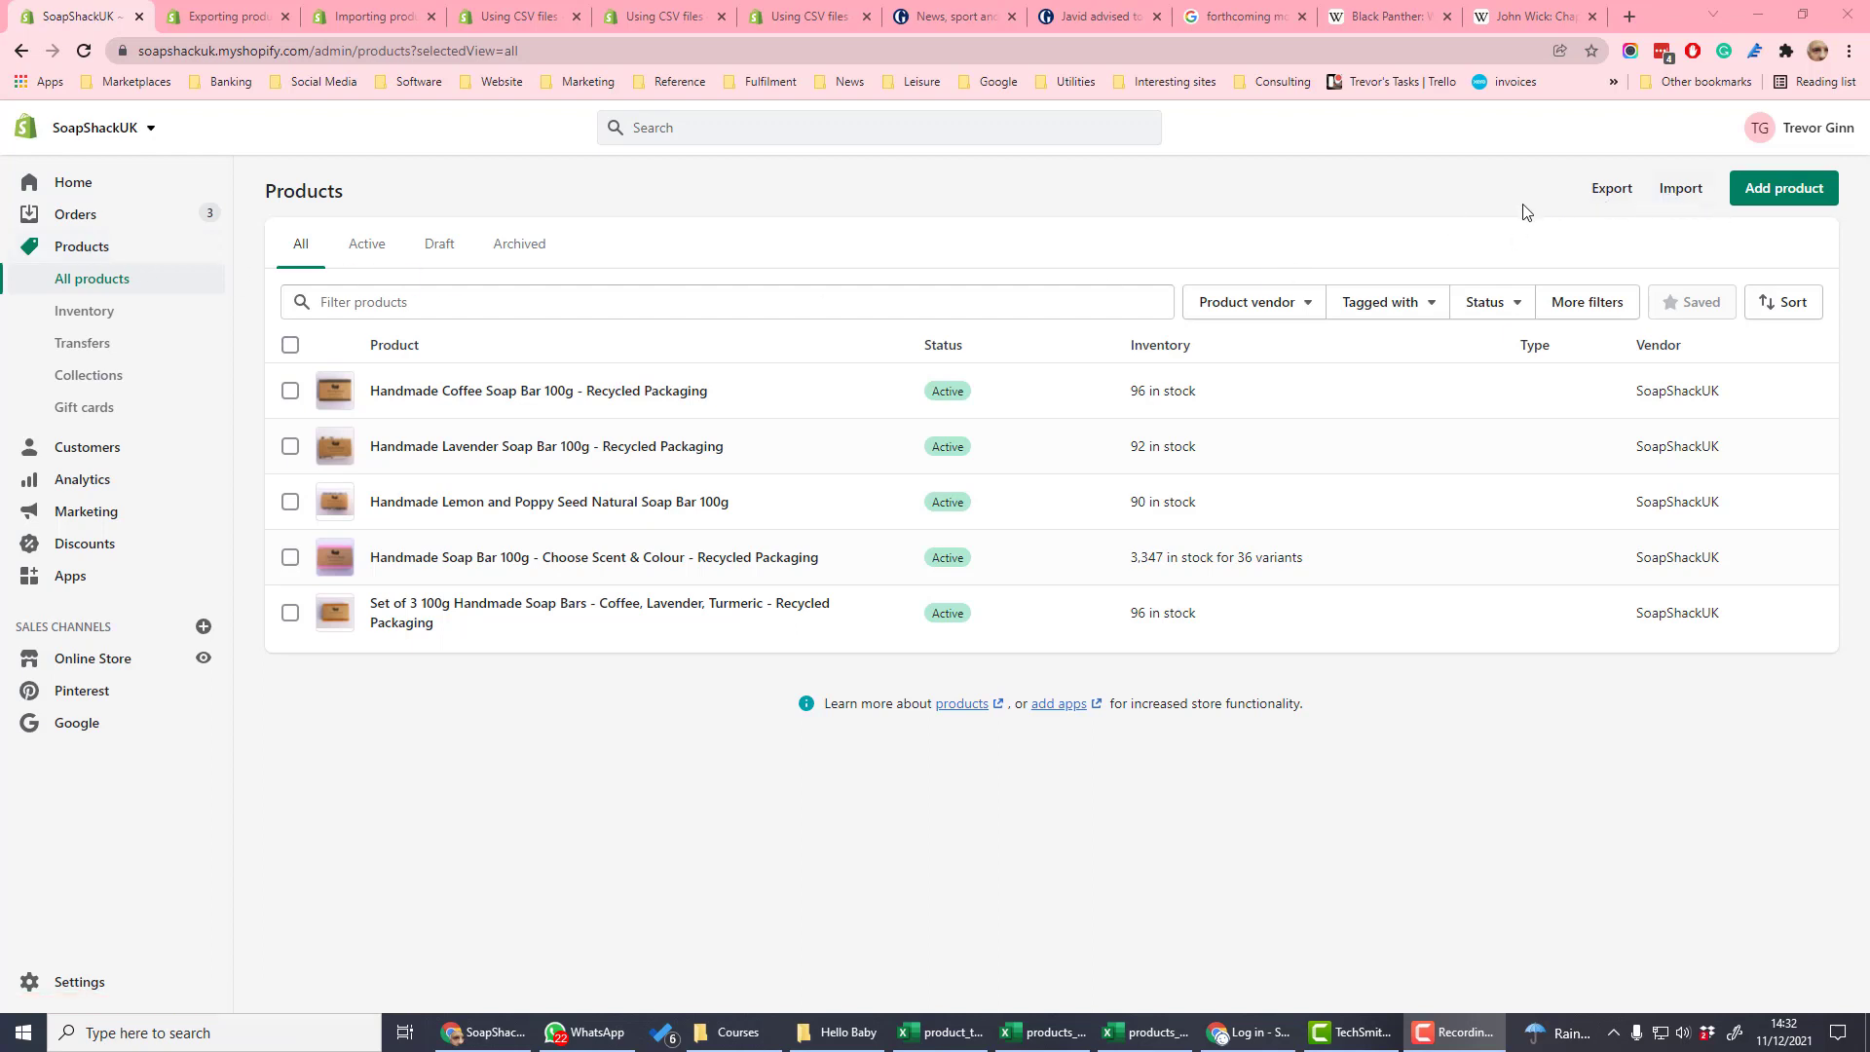
# Export all products from Shopify as a CSV for Excel
pyautogui.click(1616, 190)
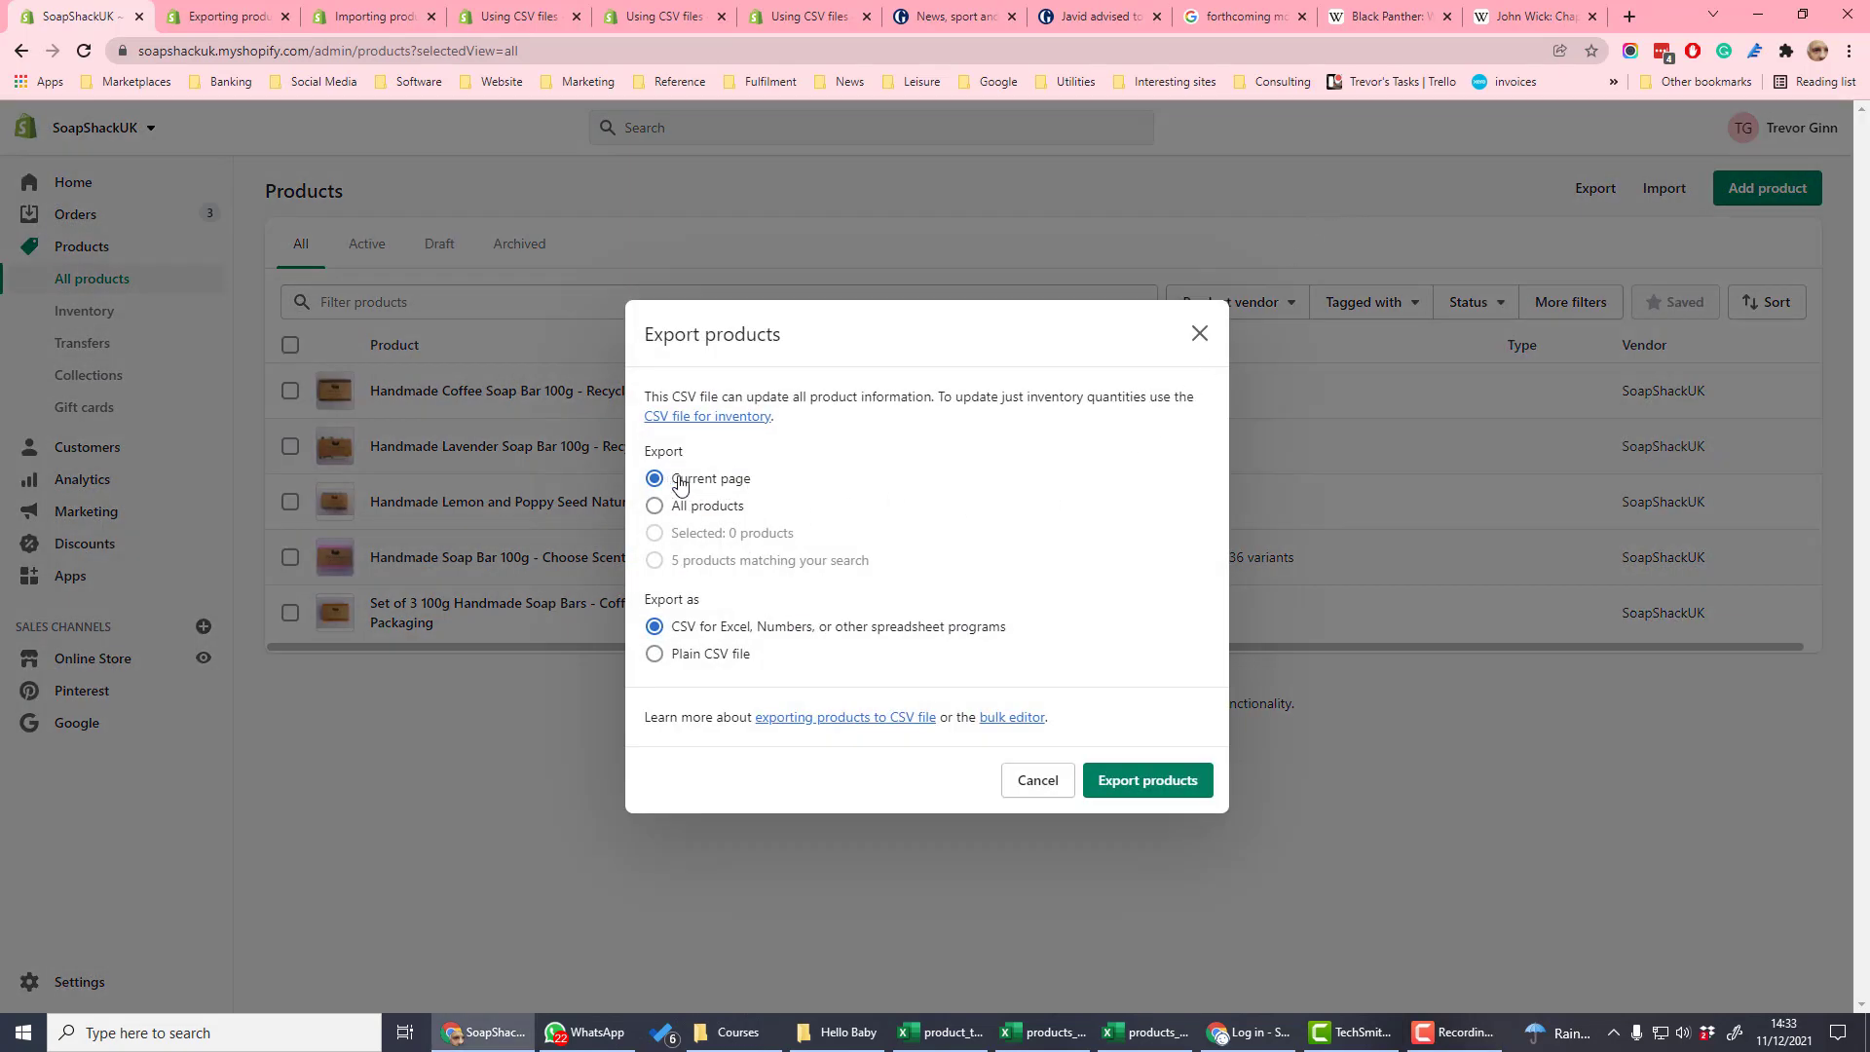
pyautogui.click(655, 505)
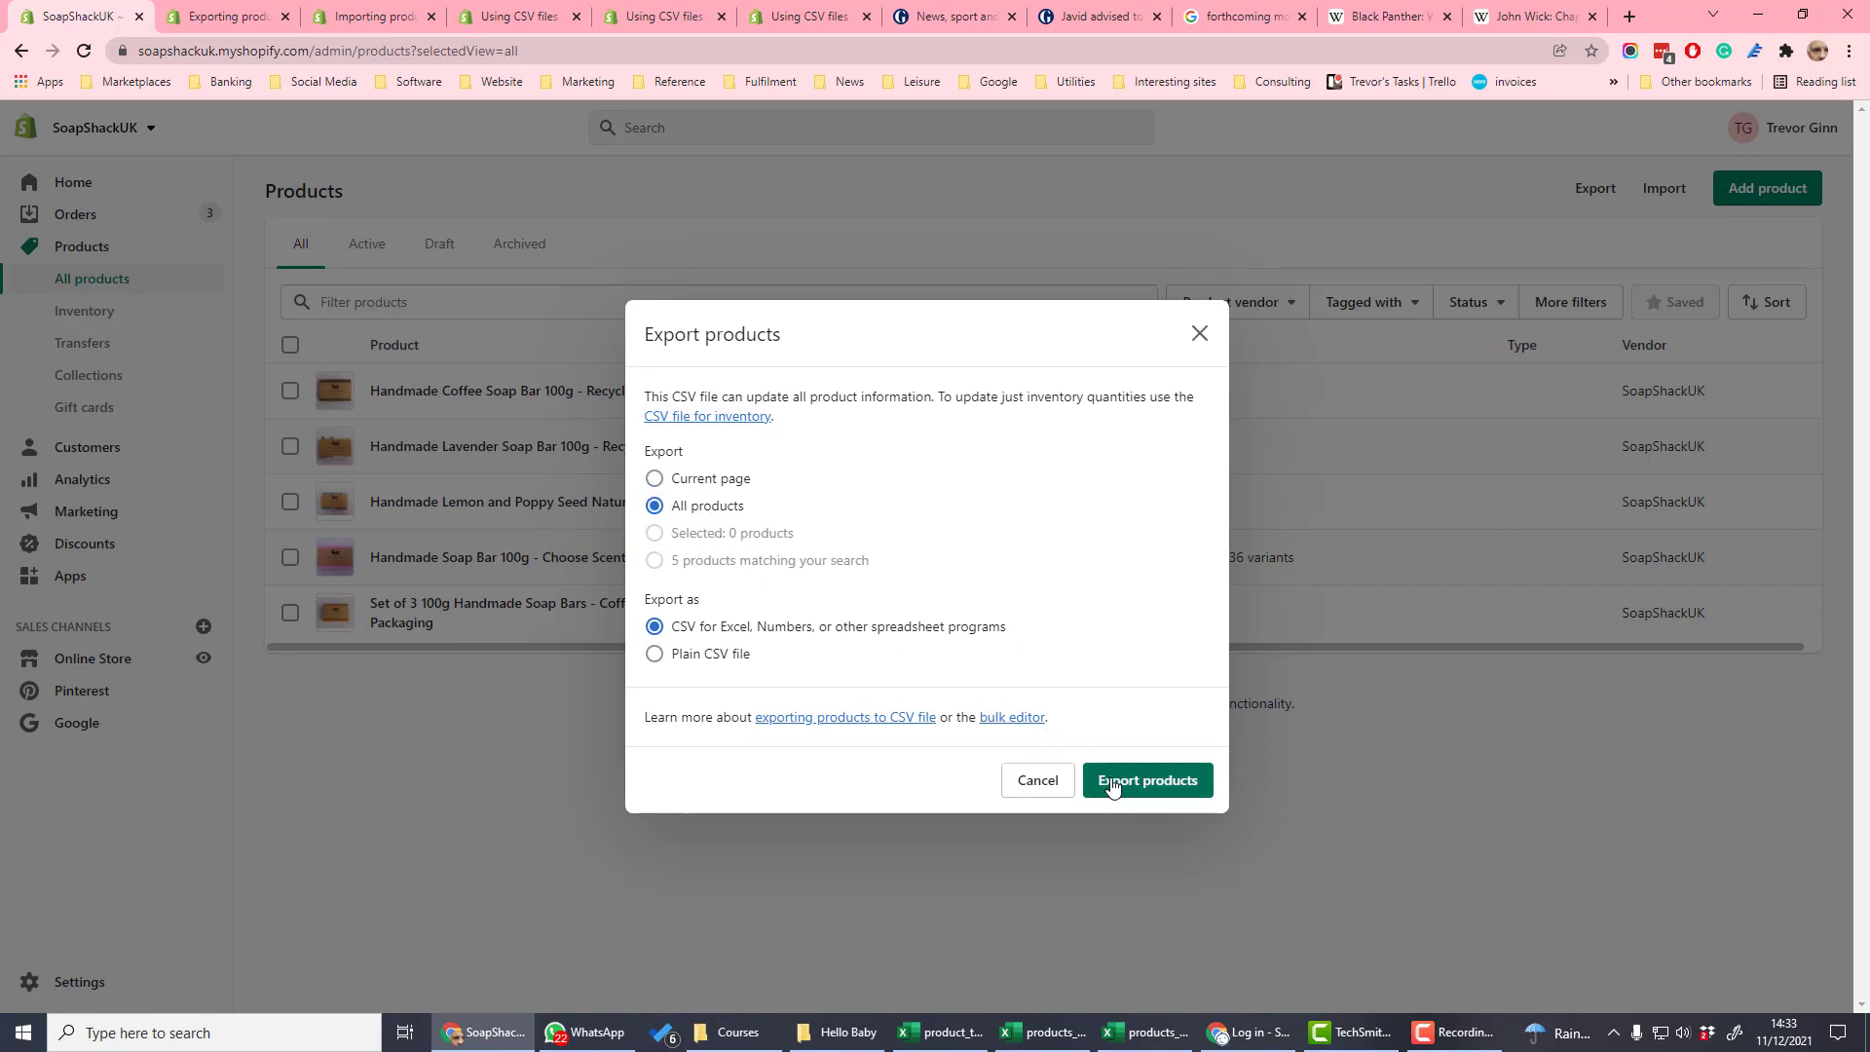
pyautogui.click(1113, 779)
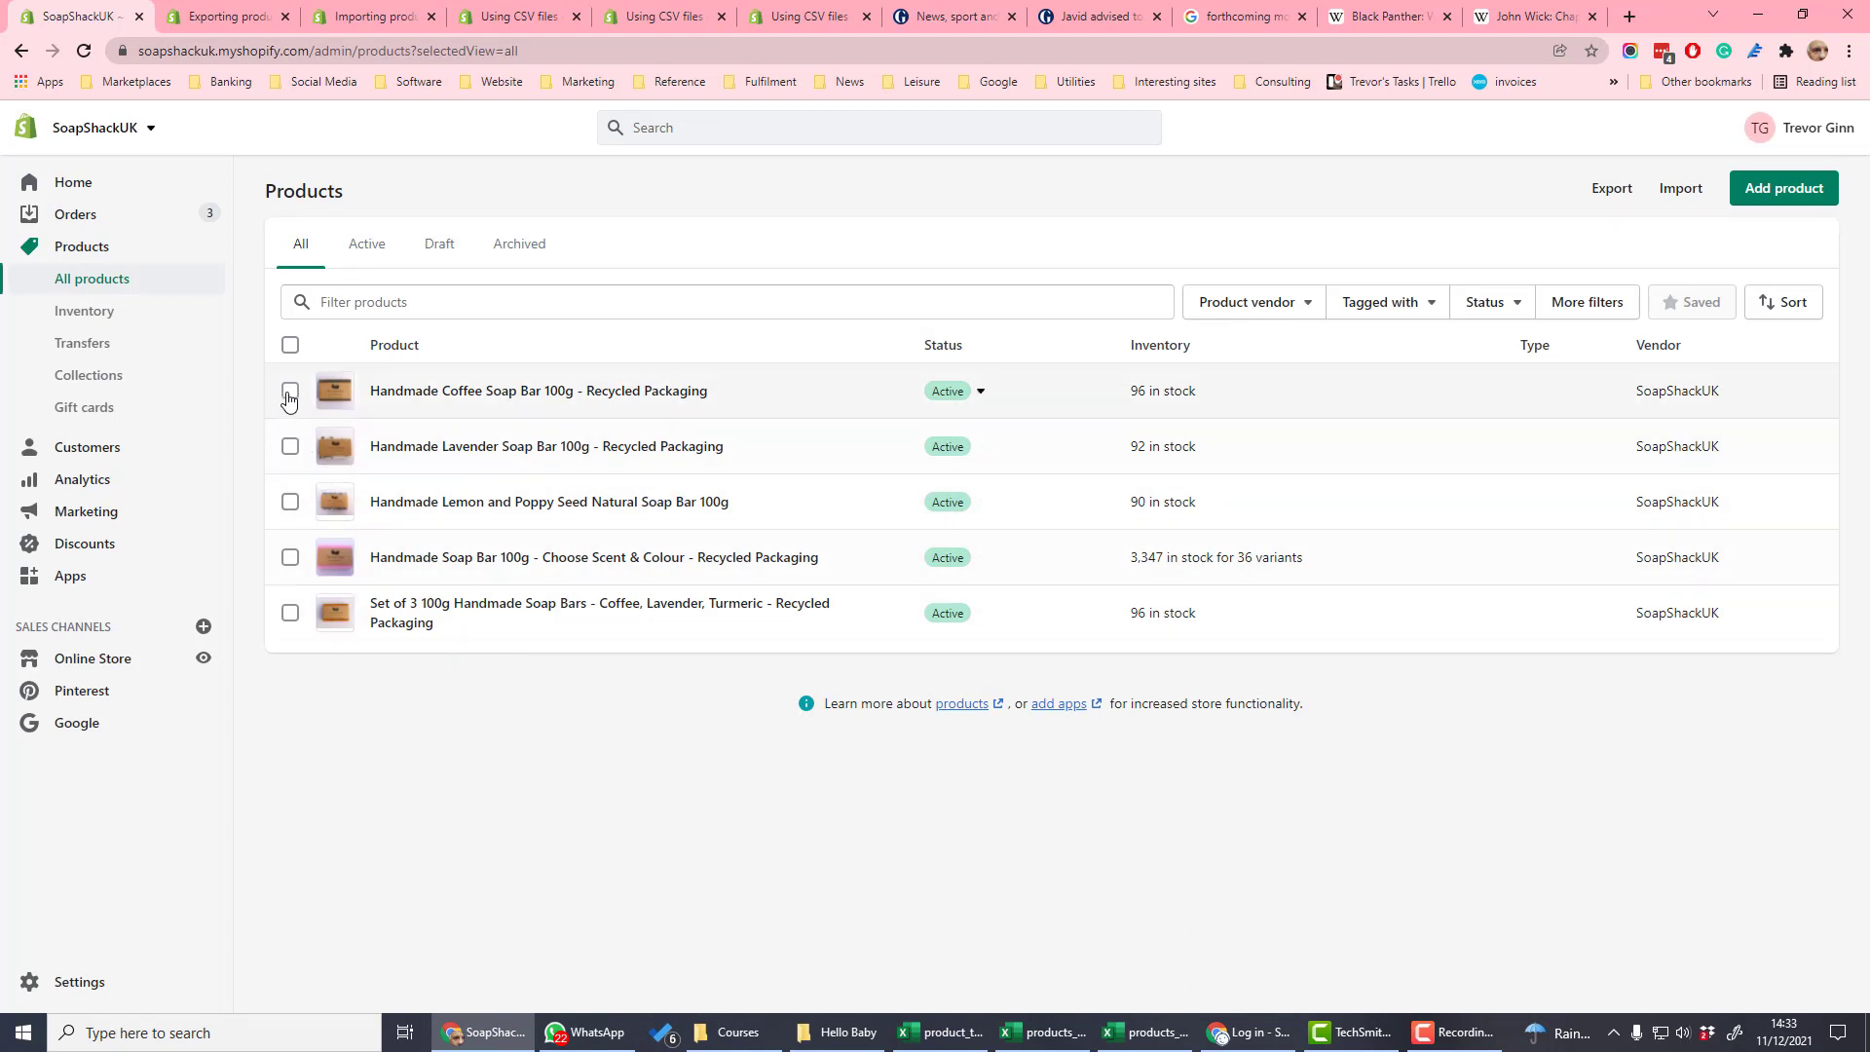
# Tick the Coffee and Lavender soap bars, export again, and open products_export (1).csv
pyautogui.click(289, 390)
pyautogui.click(290, 461)
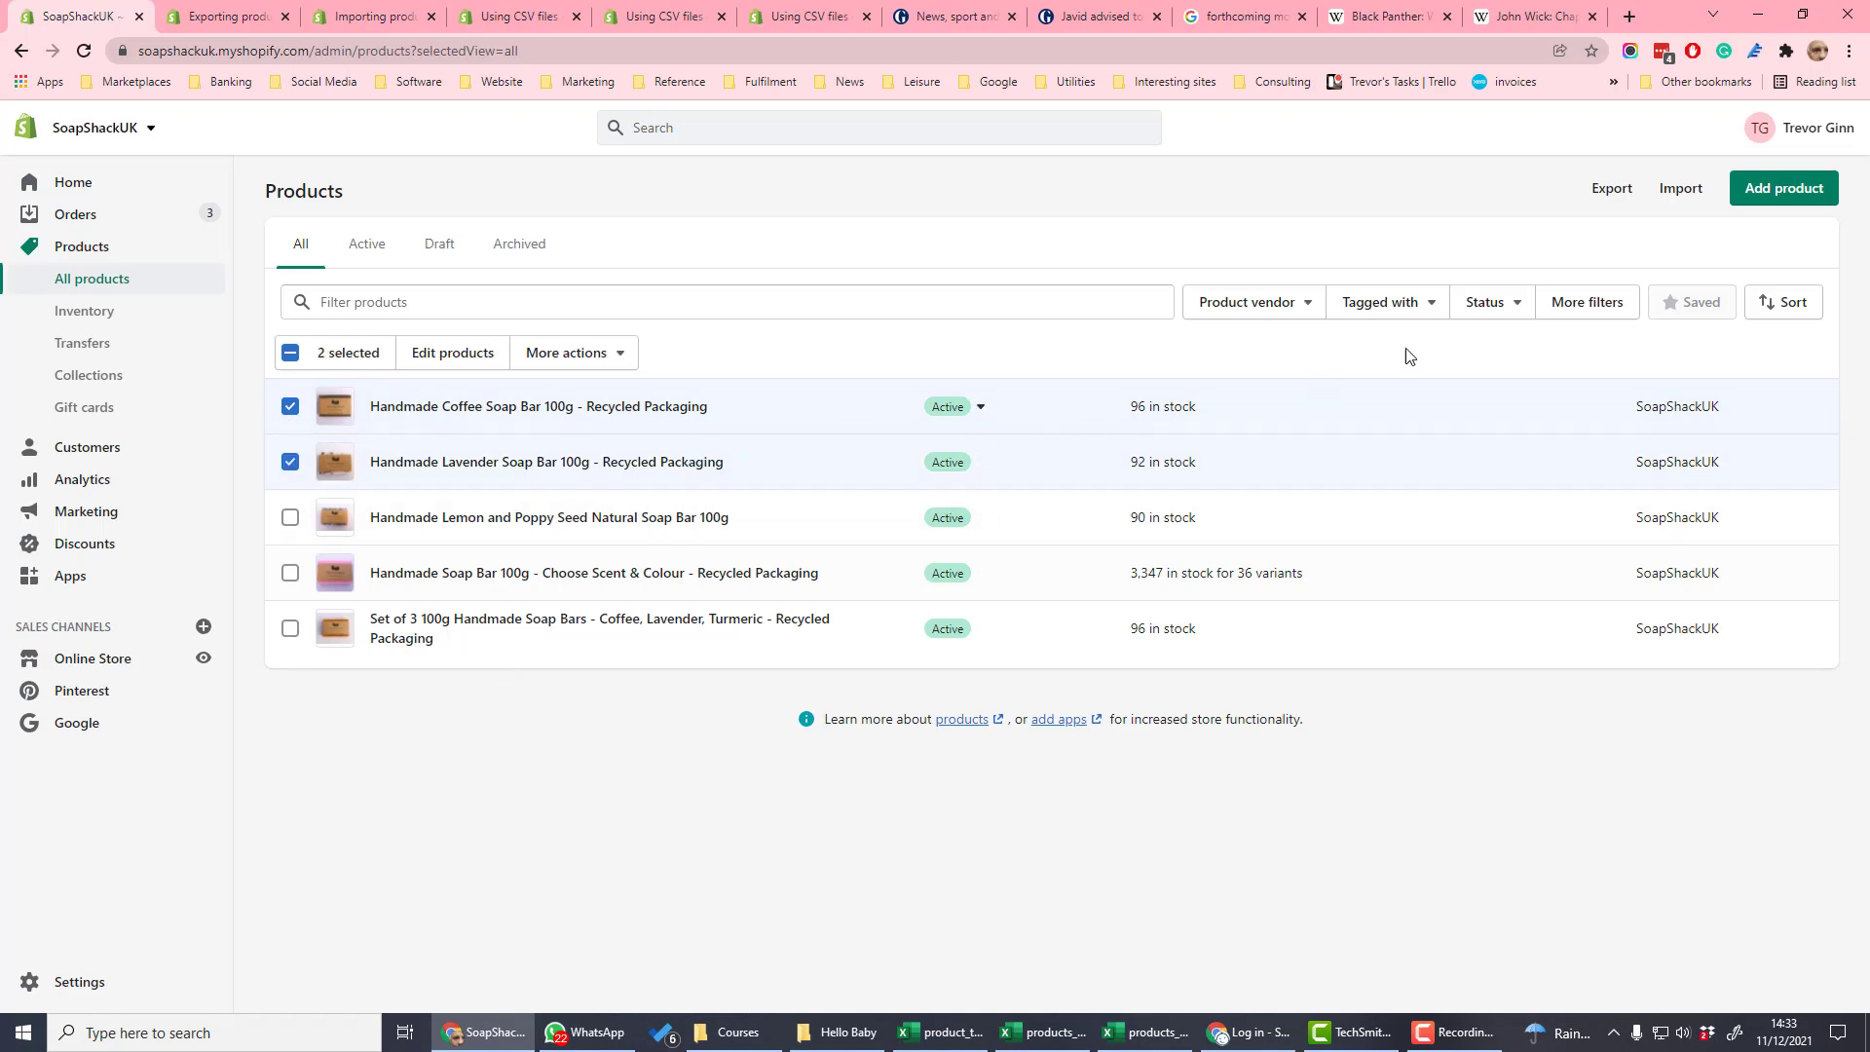
pyautogui.click(1612, 188)
pyautogui.click(1124, 778)
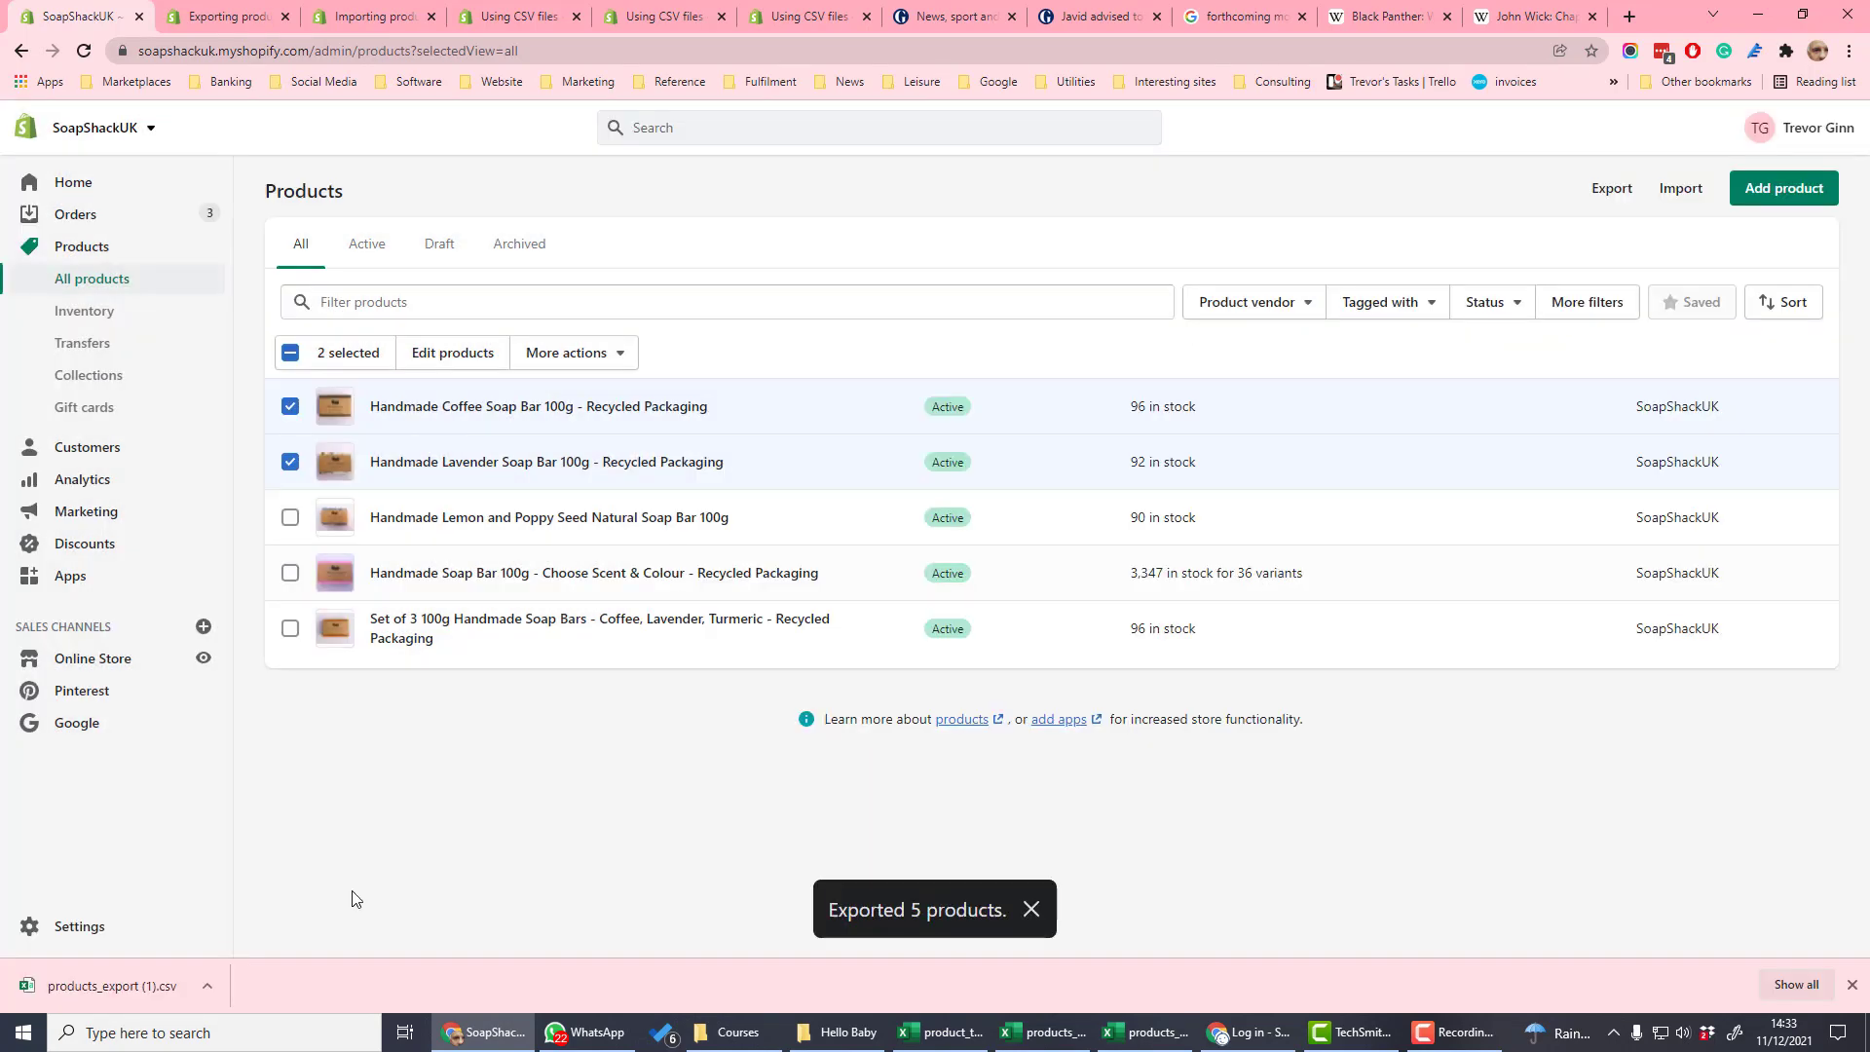
pyautogui.click(111, 990)
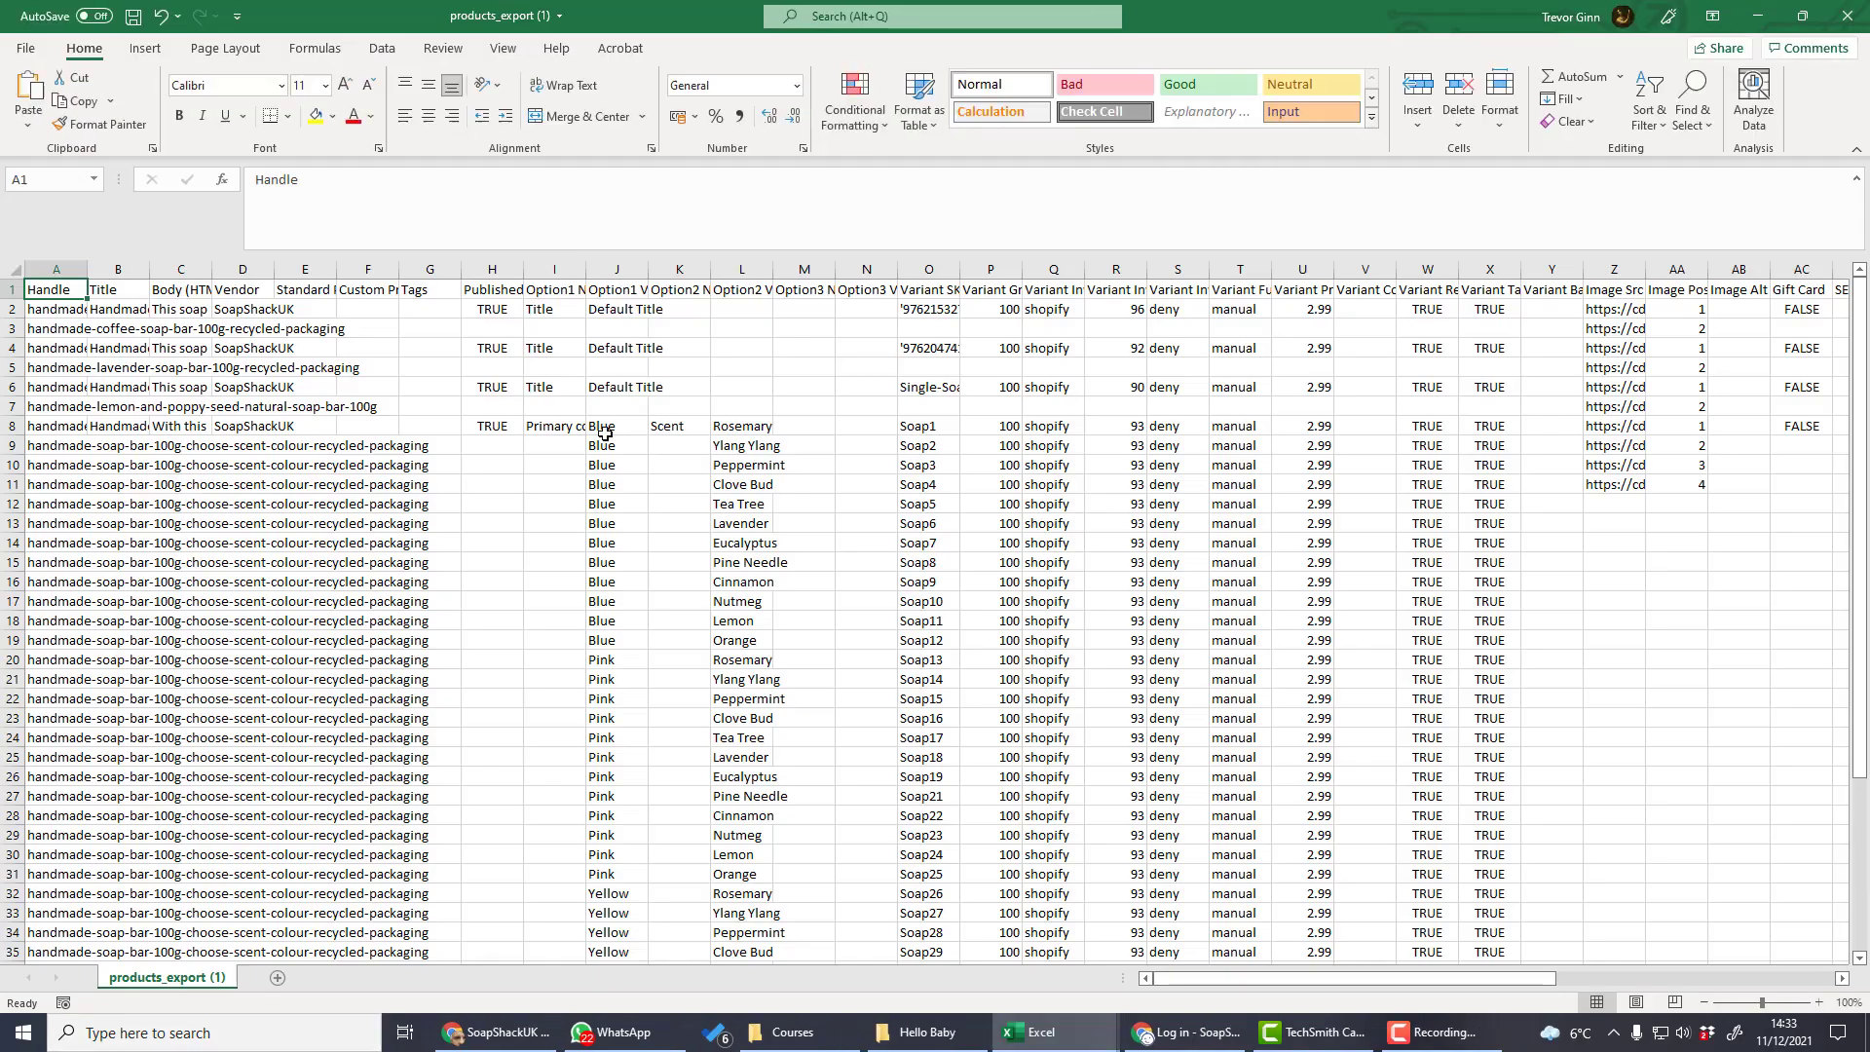
# Autofit the Handle column and select the Coffee soap and scent-and-colour soap rows
pyautogui.doubleClick(85, 269)
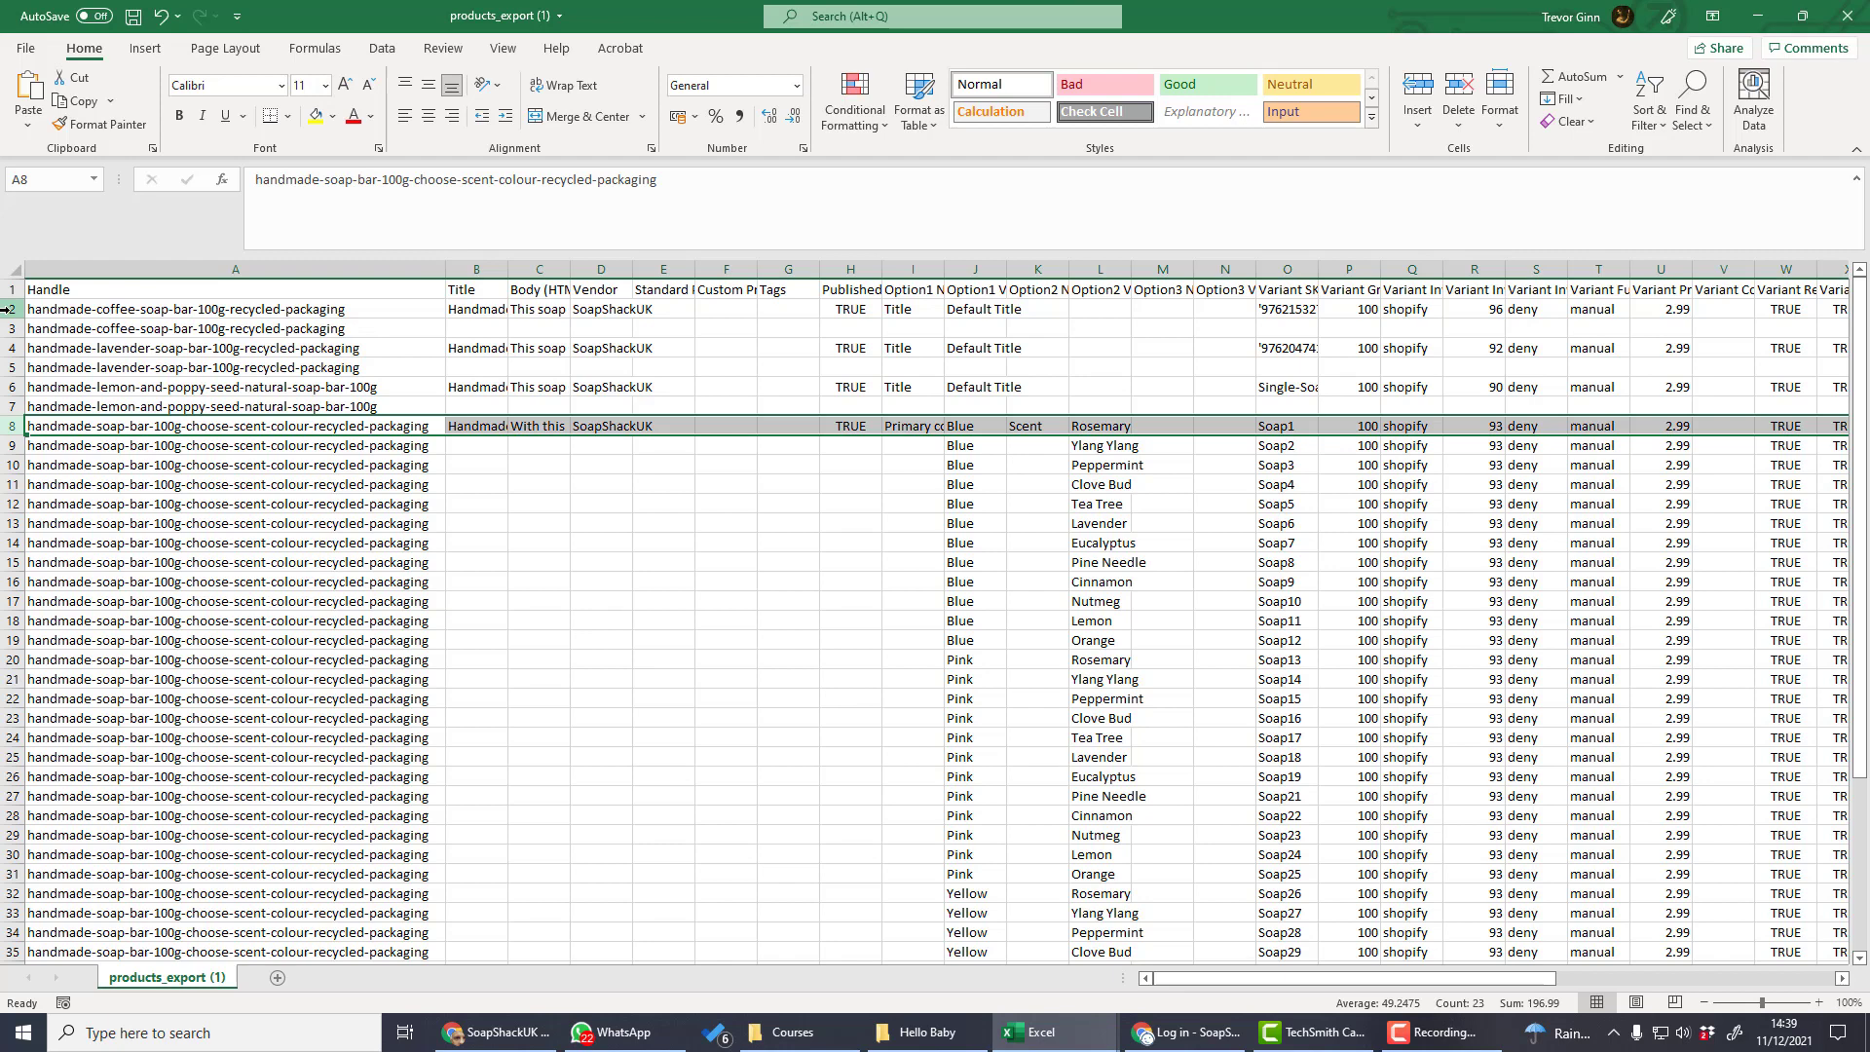
pyautogui.moveTo(12, 311); pyautogui.dragTo(11, 331)
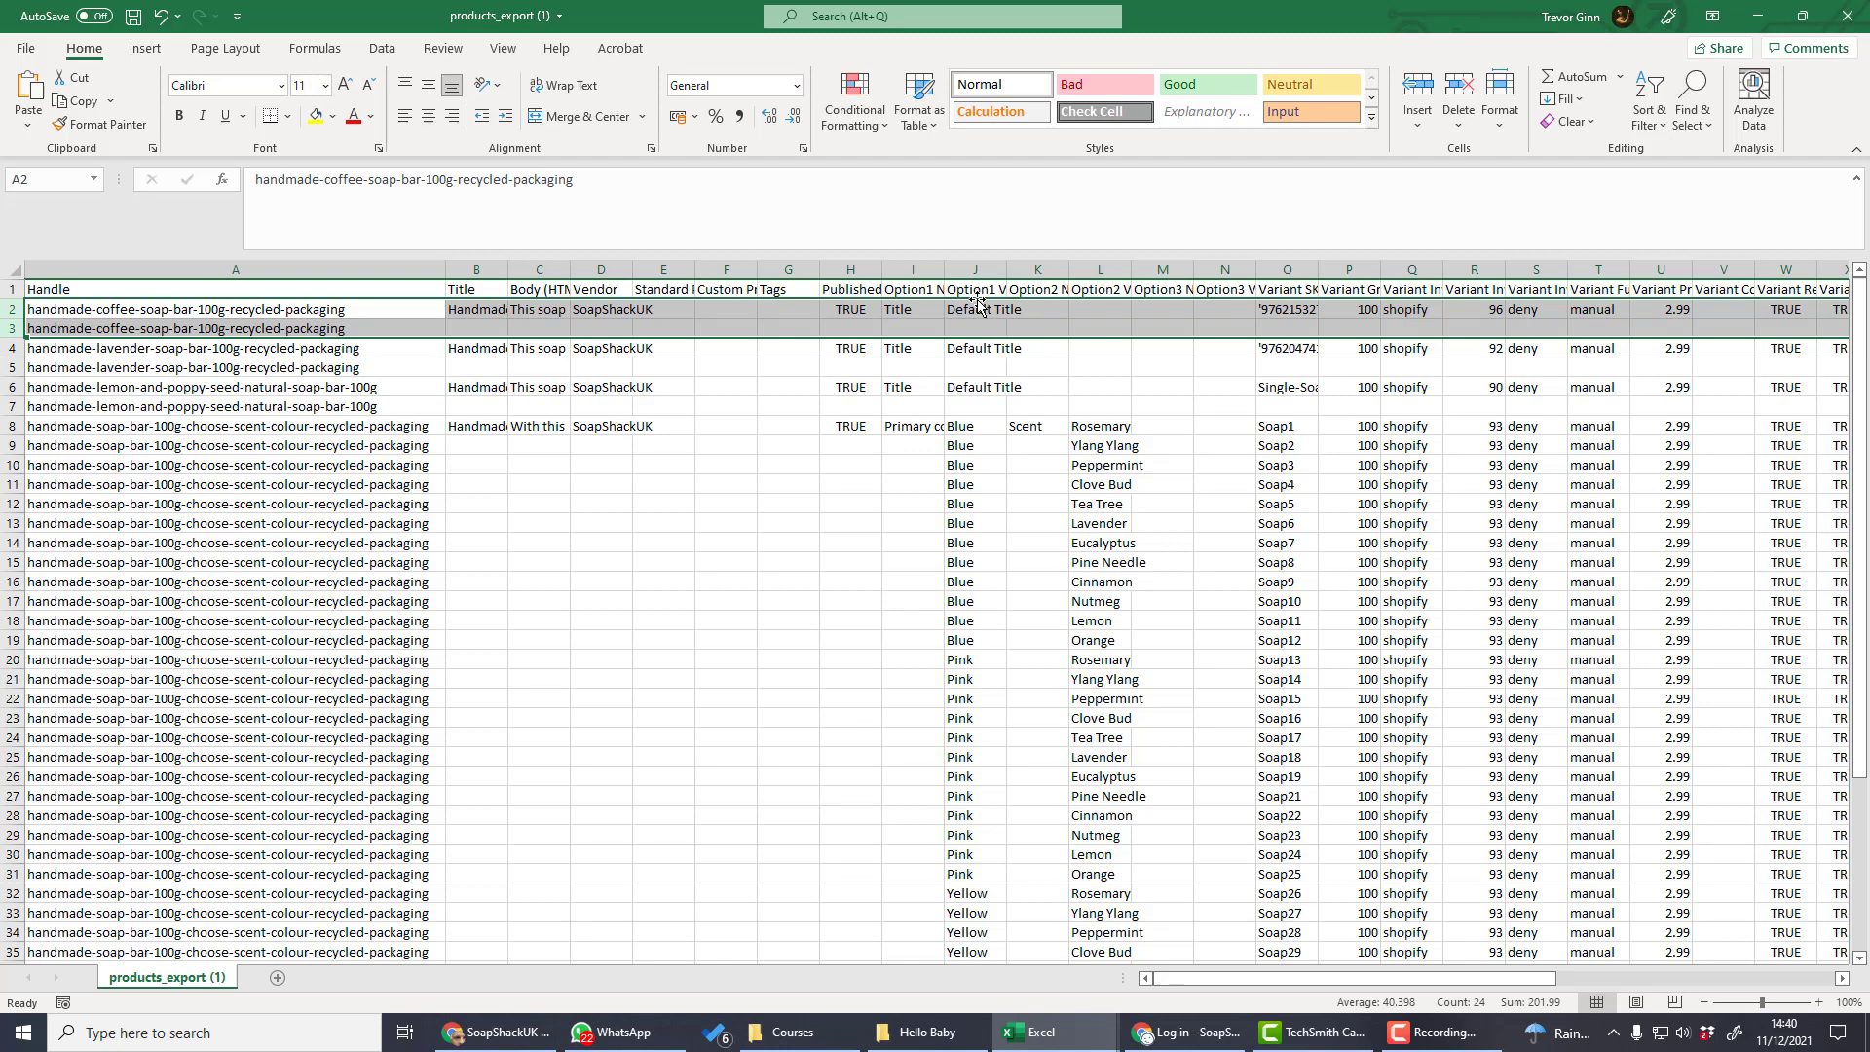
pyautogui.moveTo(11, 425); pyautogui.dragTo(11, 484)
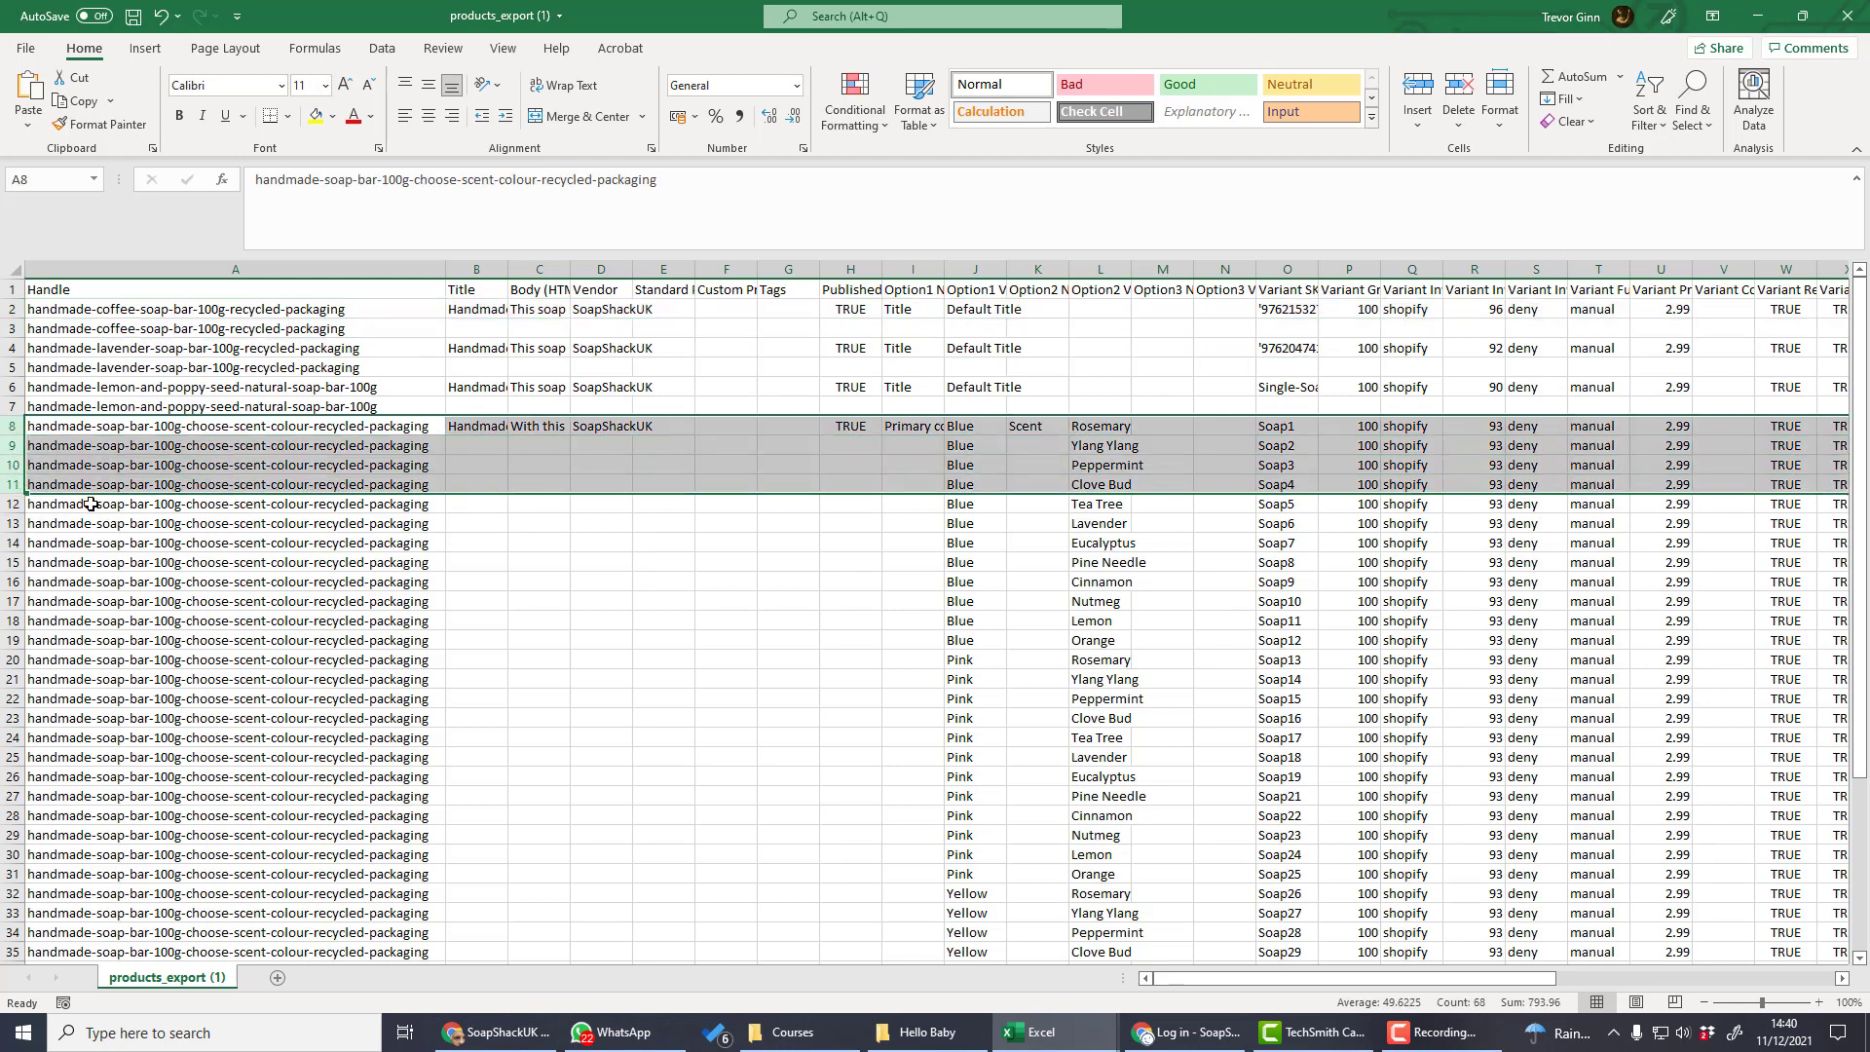
# Mark the Blue and Pink variants' colour and scent values in columns J–L
pyautogui.click(966, 426)
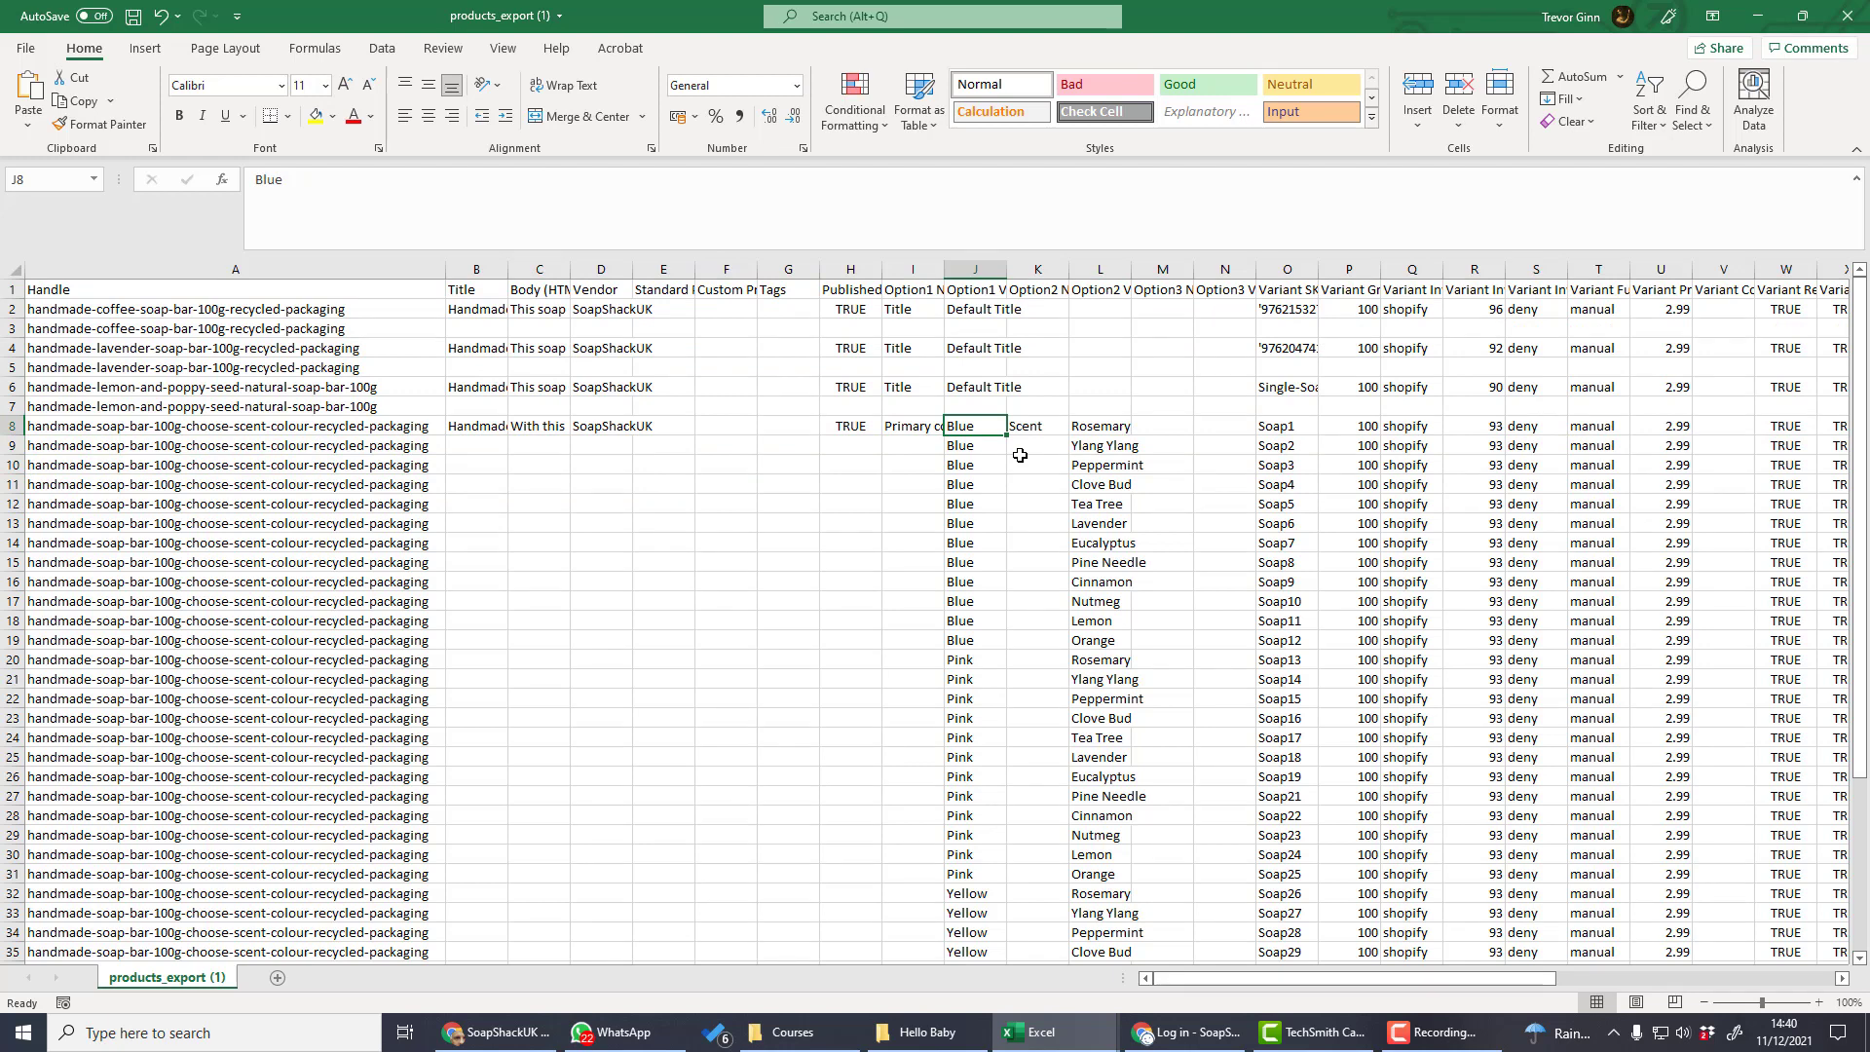
pyautogui.press('Right')
pyautogui.press('Right')
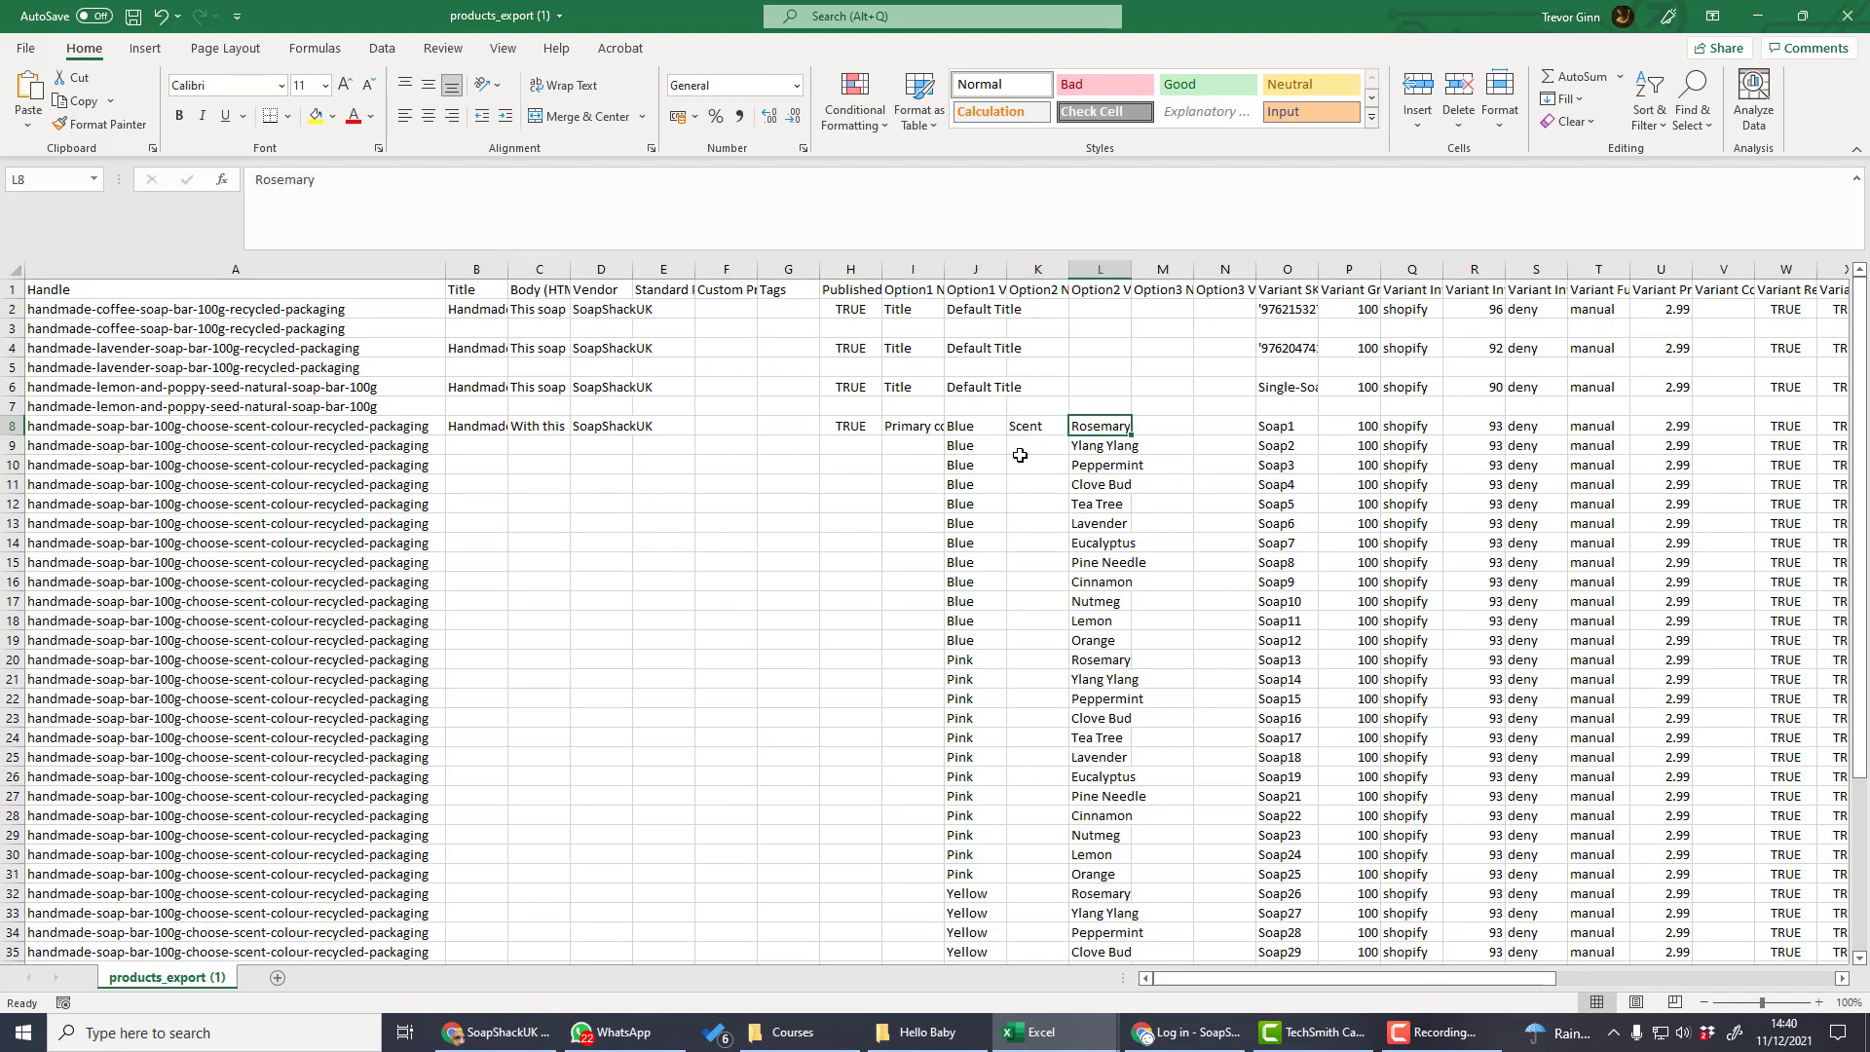
pyautogui.moveTo(985, 640); pyautogui.dragTo(1095, 448)
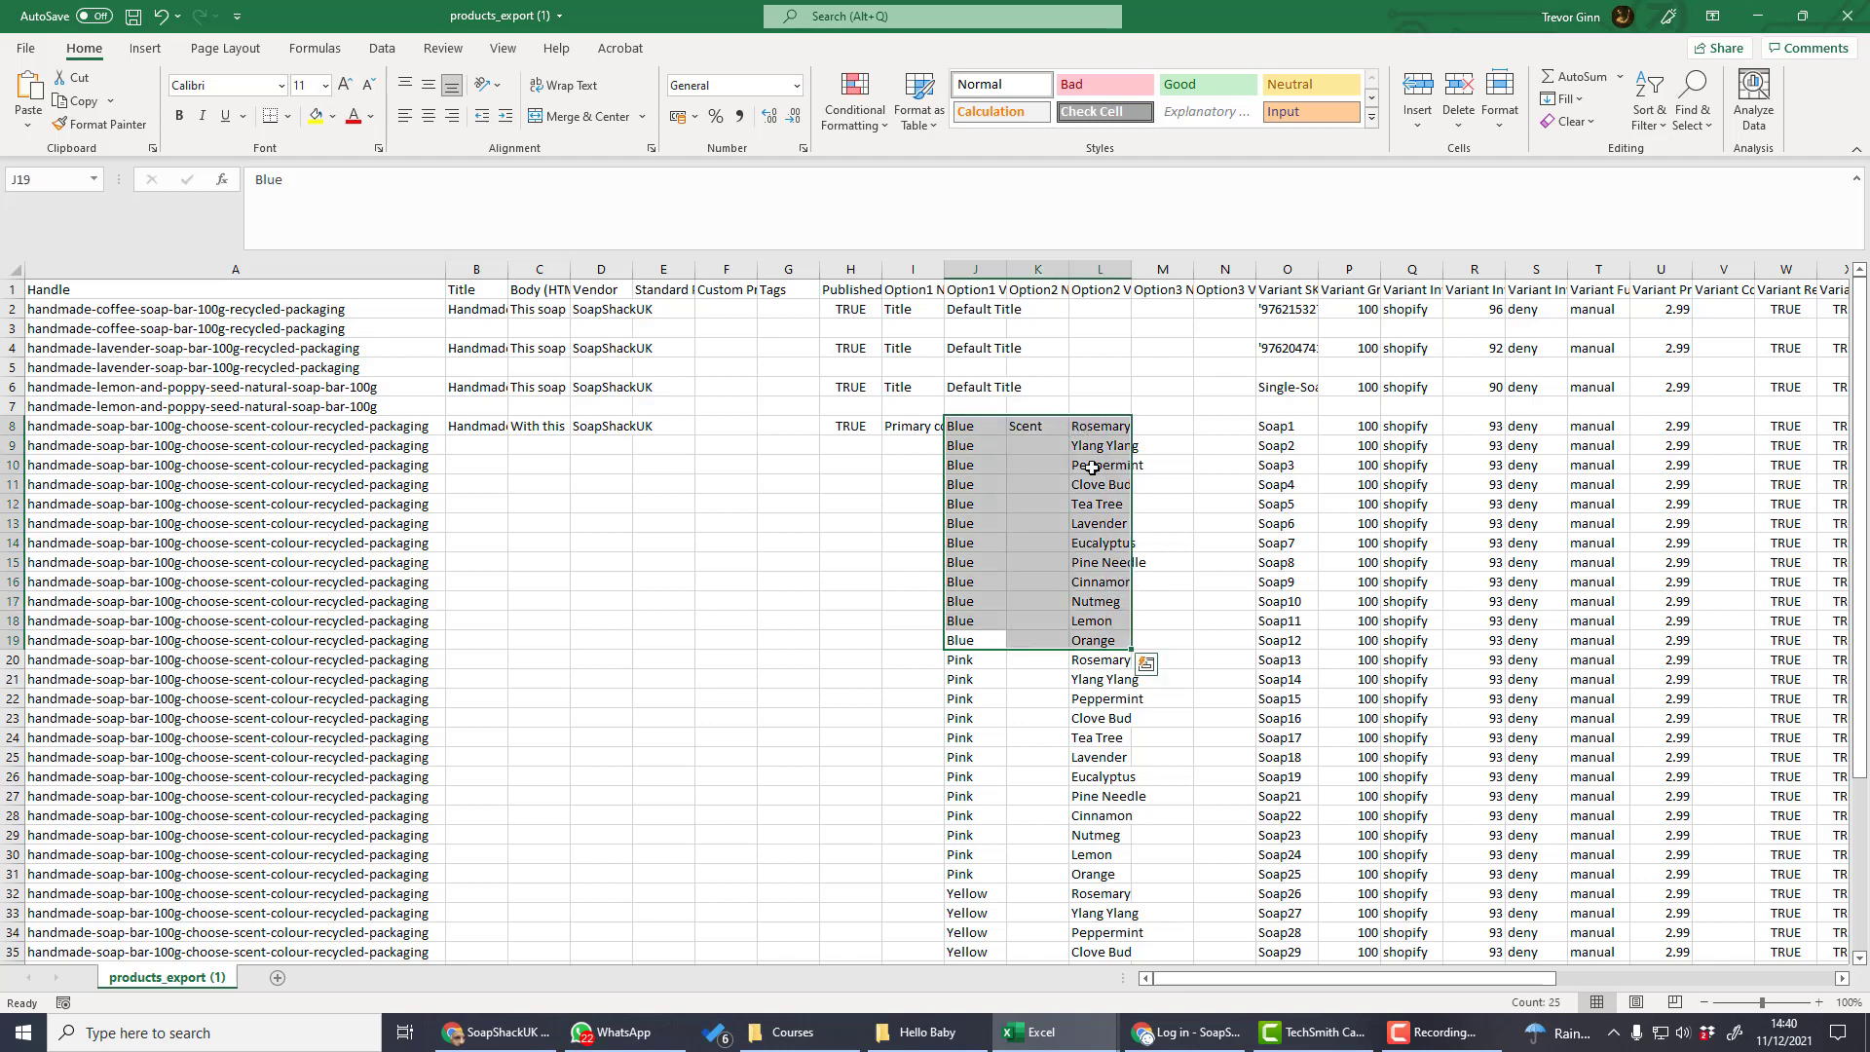
pyautogui.moveTo(969, 662); pyautogui.dragTo(1110, 876)
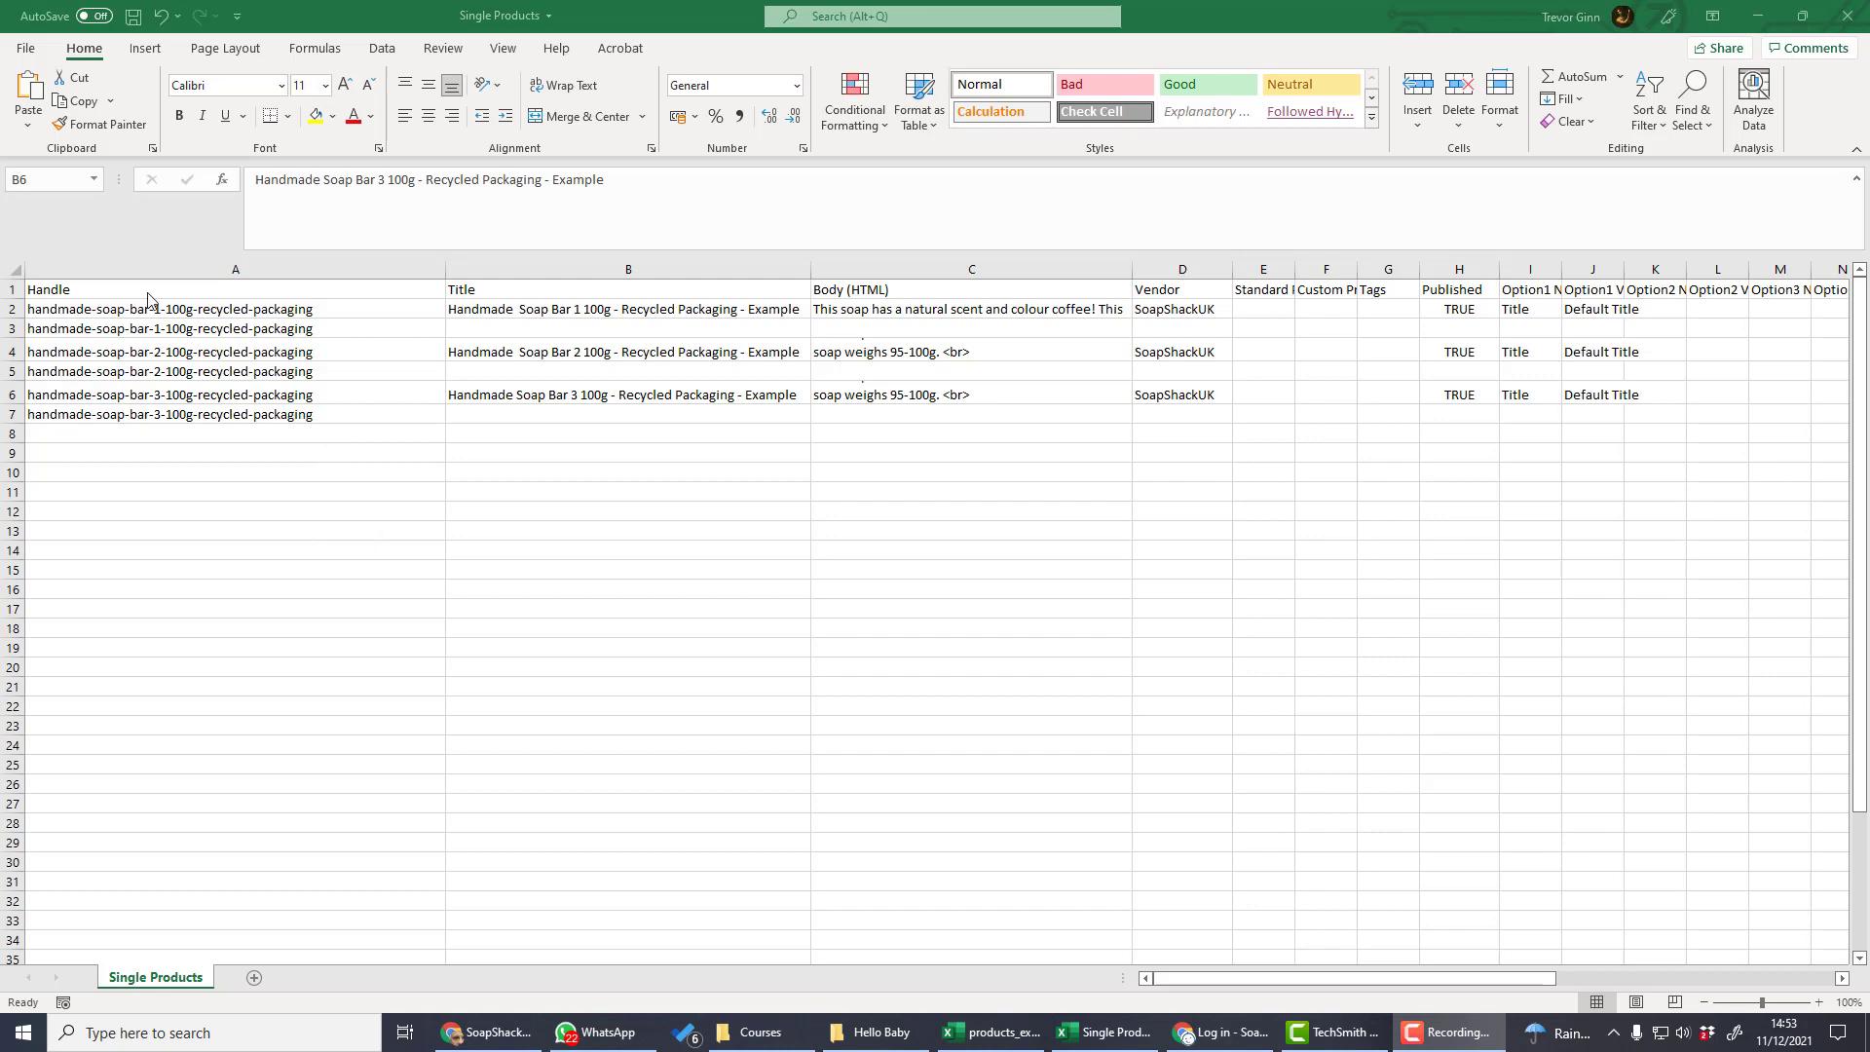
# In the Single Products sheet, select the Handle header and the first soap's handle in A2
pyautogui.click(93, 283)
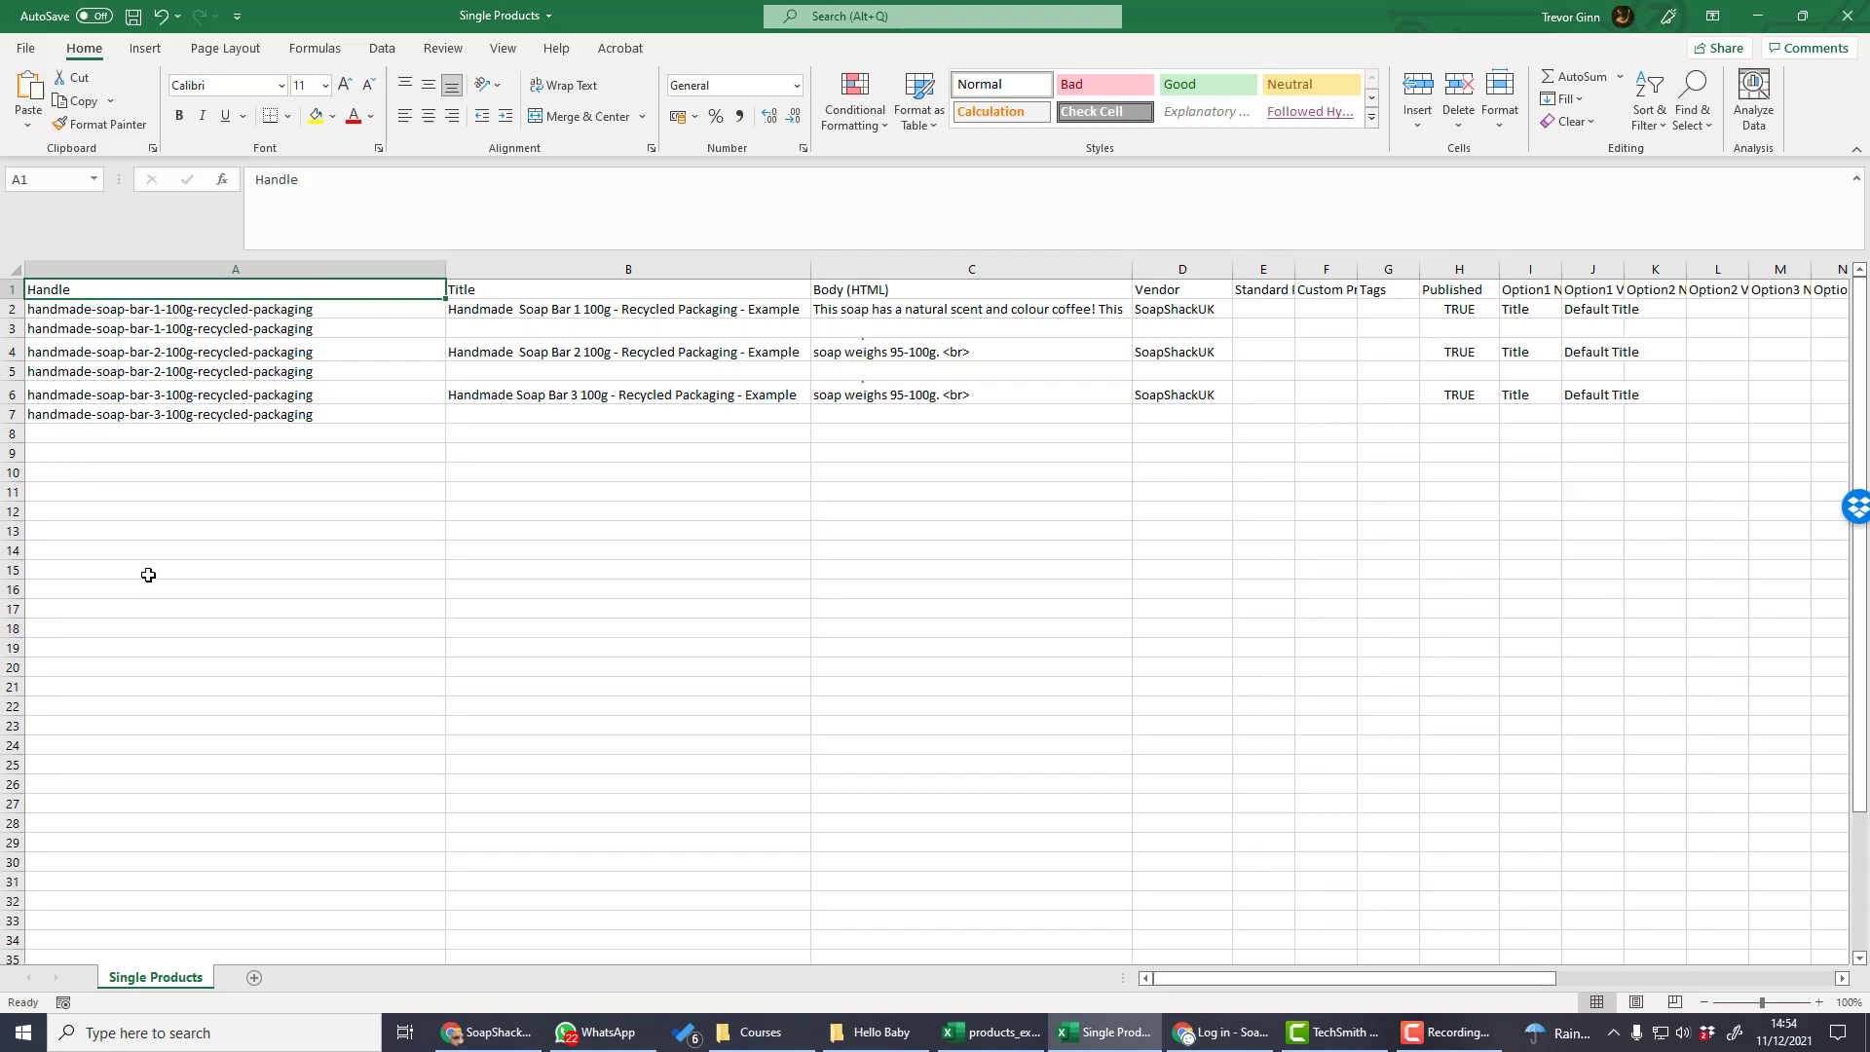
pyautogui.click(373, 306)
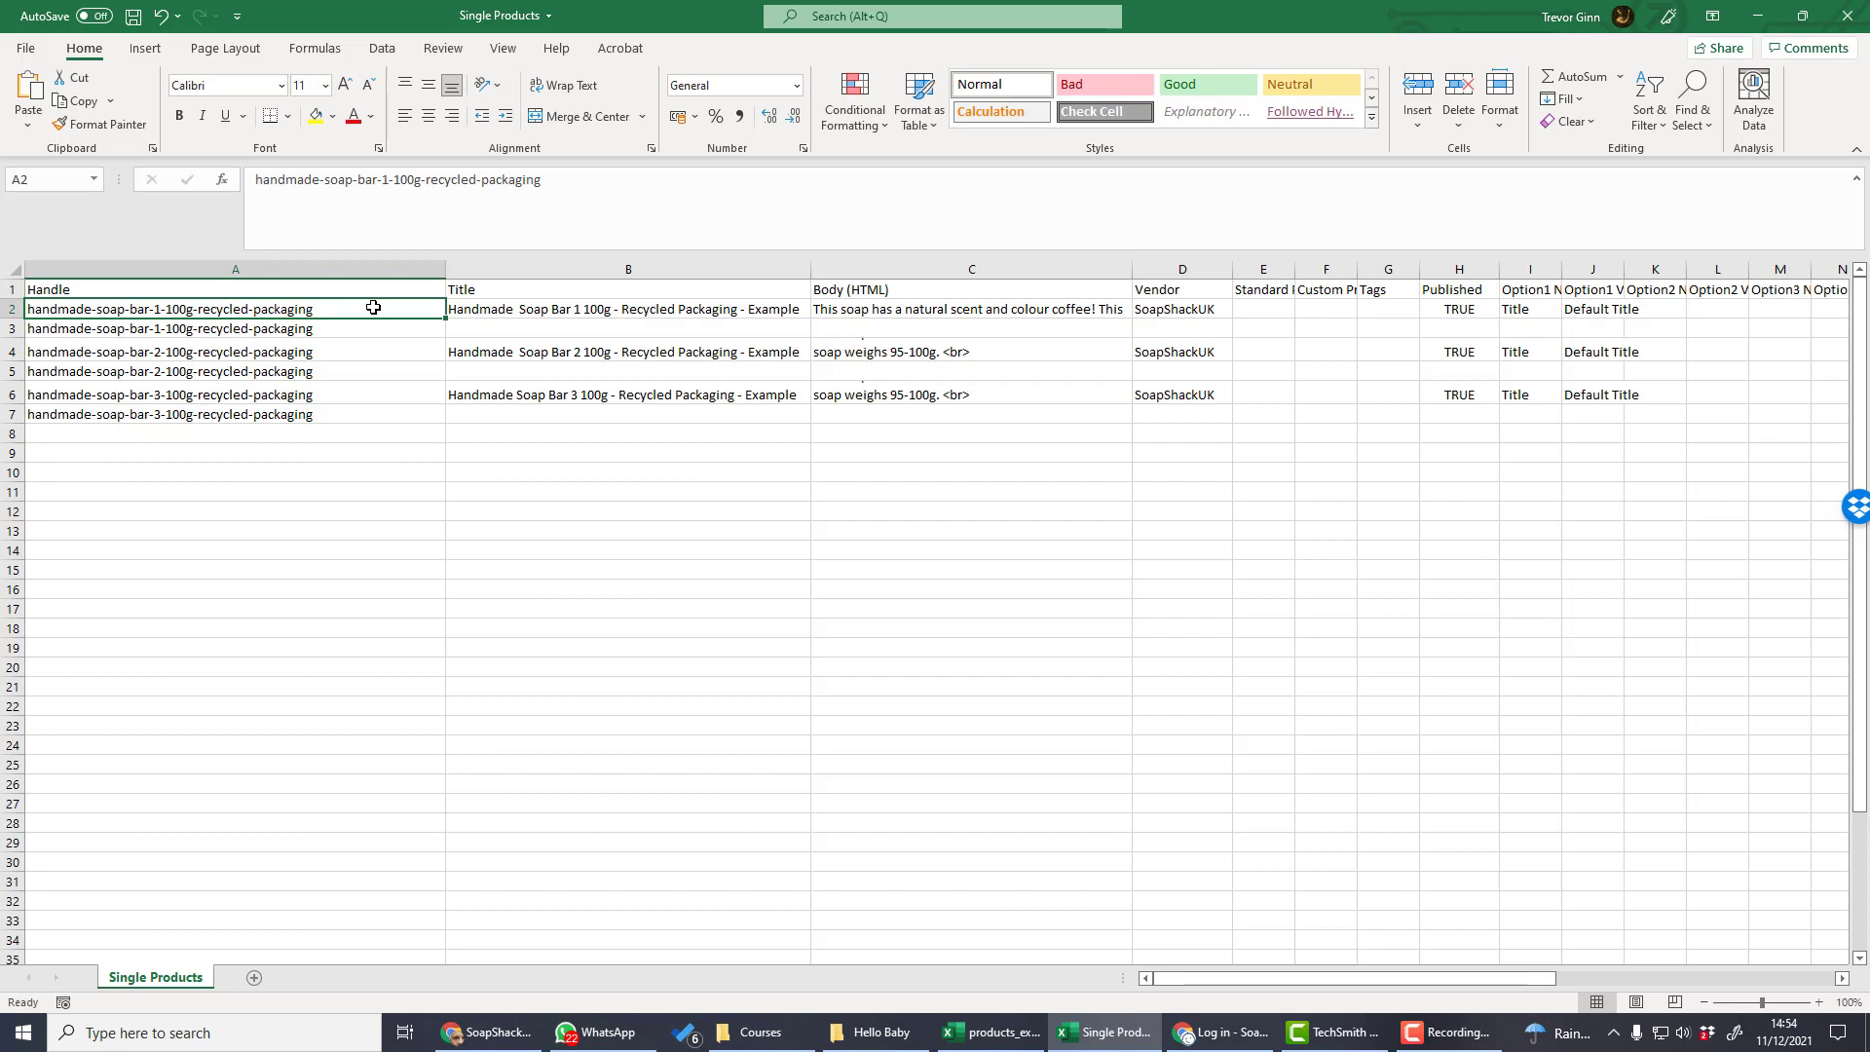
# Scroll the Coffee soap's Shopify page through its Inventory, Shipping and SEO sections
pyautogui.click(487, 1032)
pyautogui.scroll(-10, 633, 682)
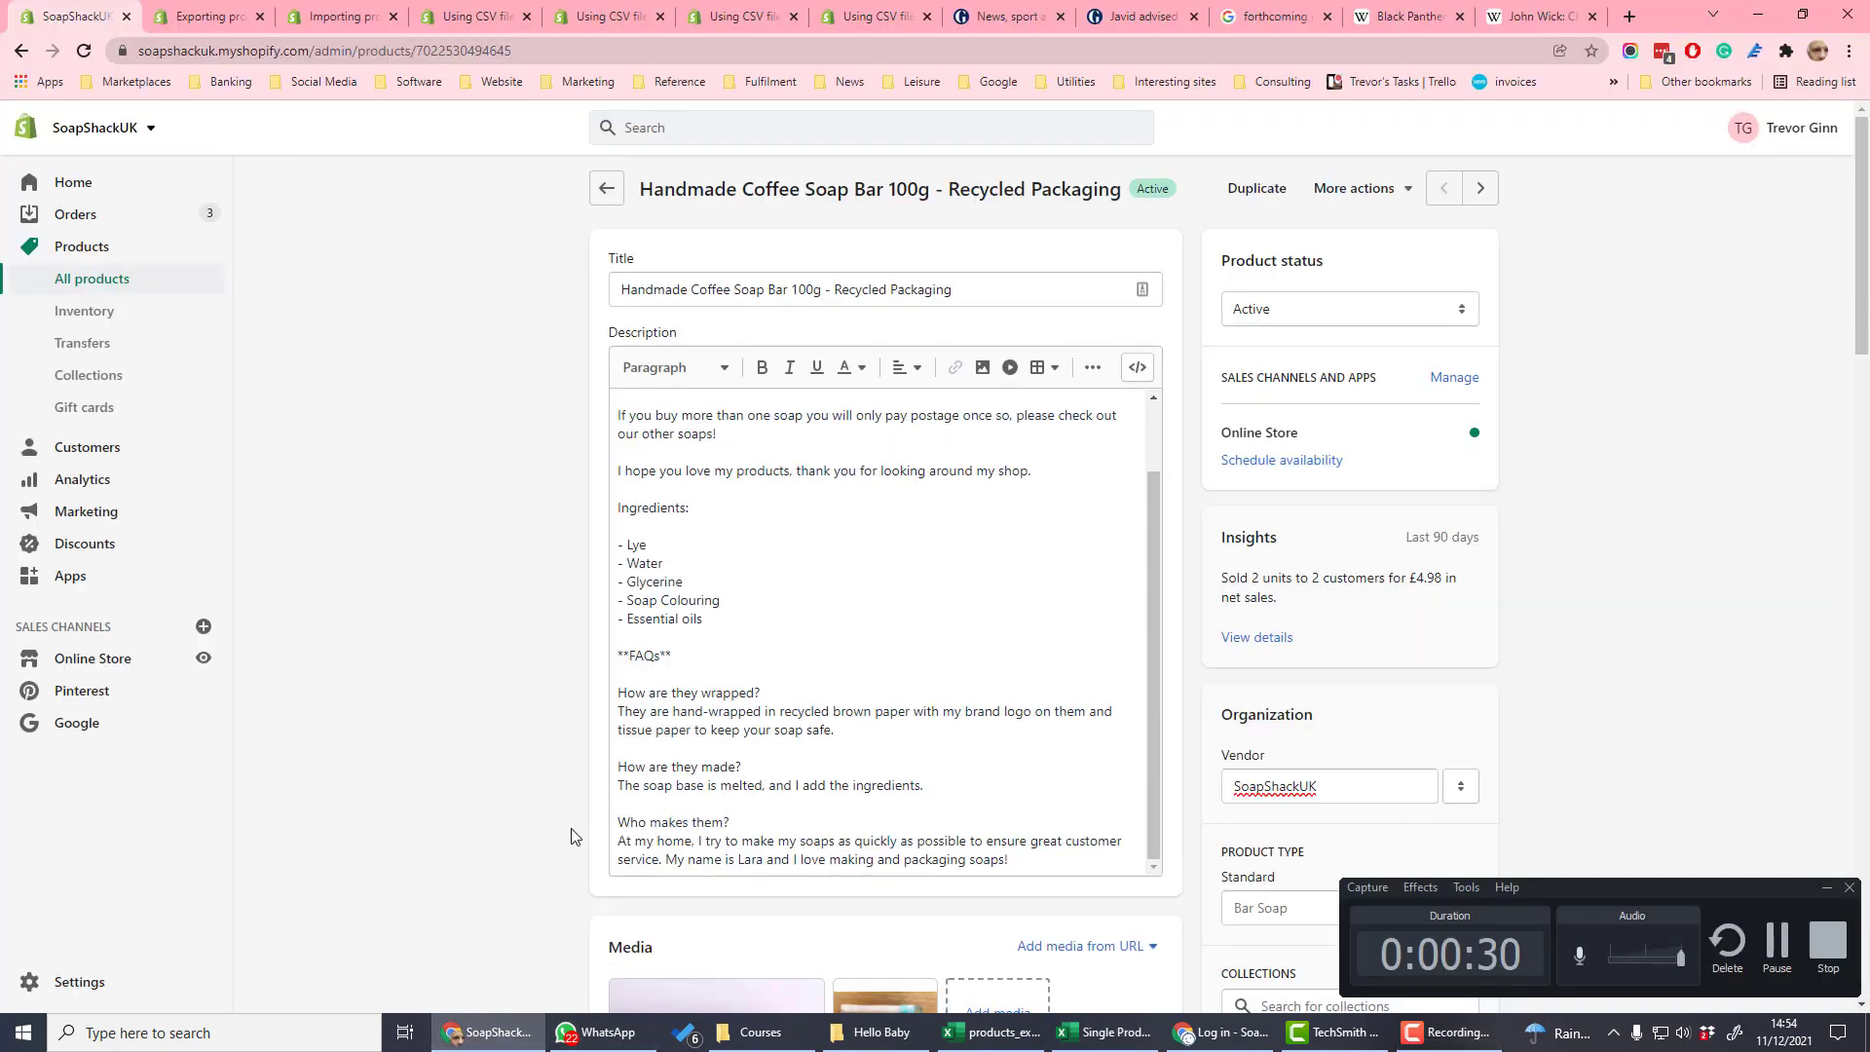
pyautogui.scroll(-14, 571, 834)
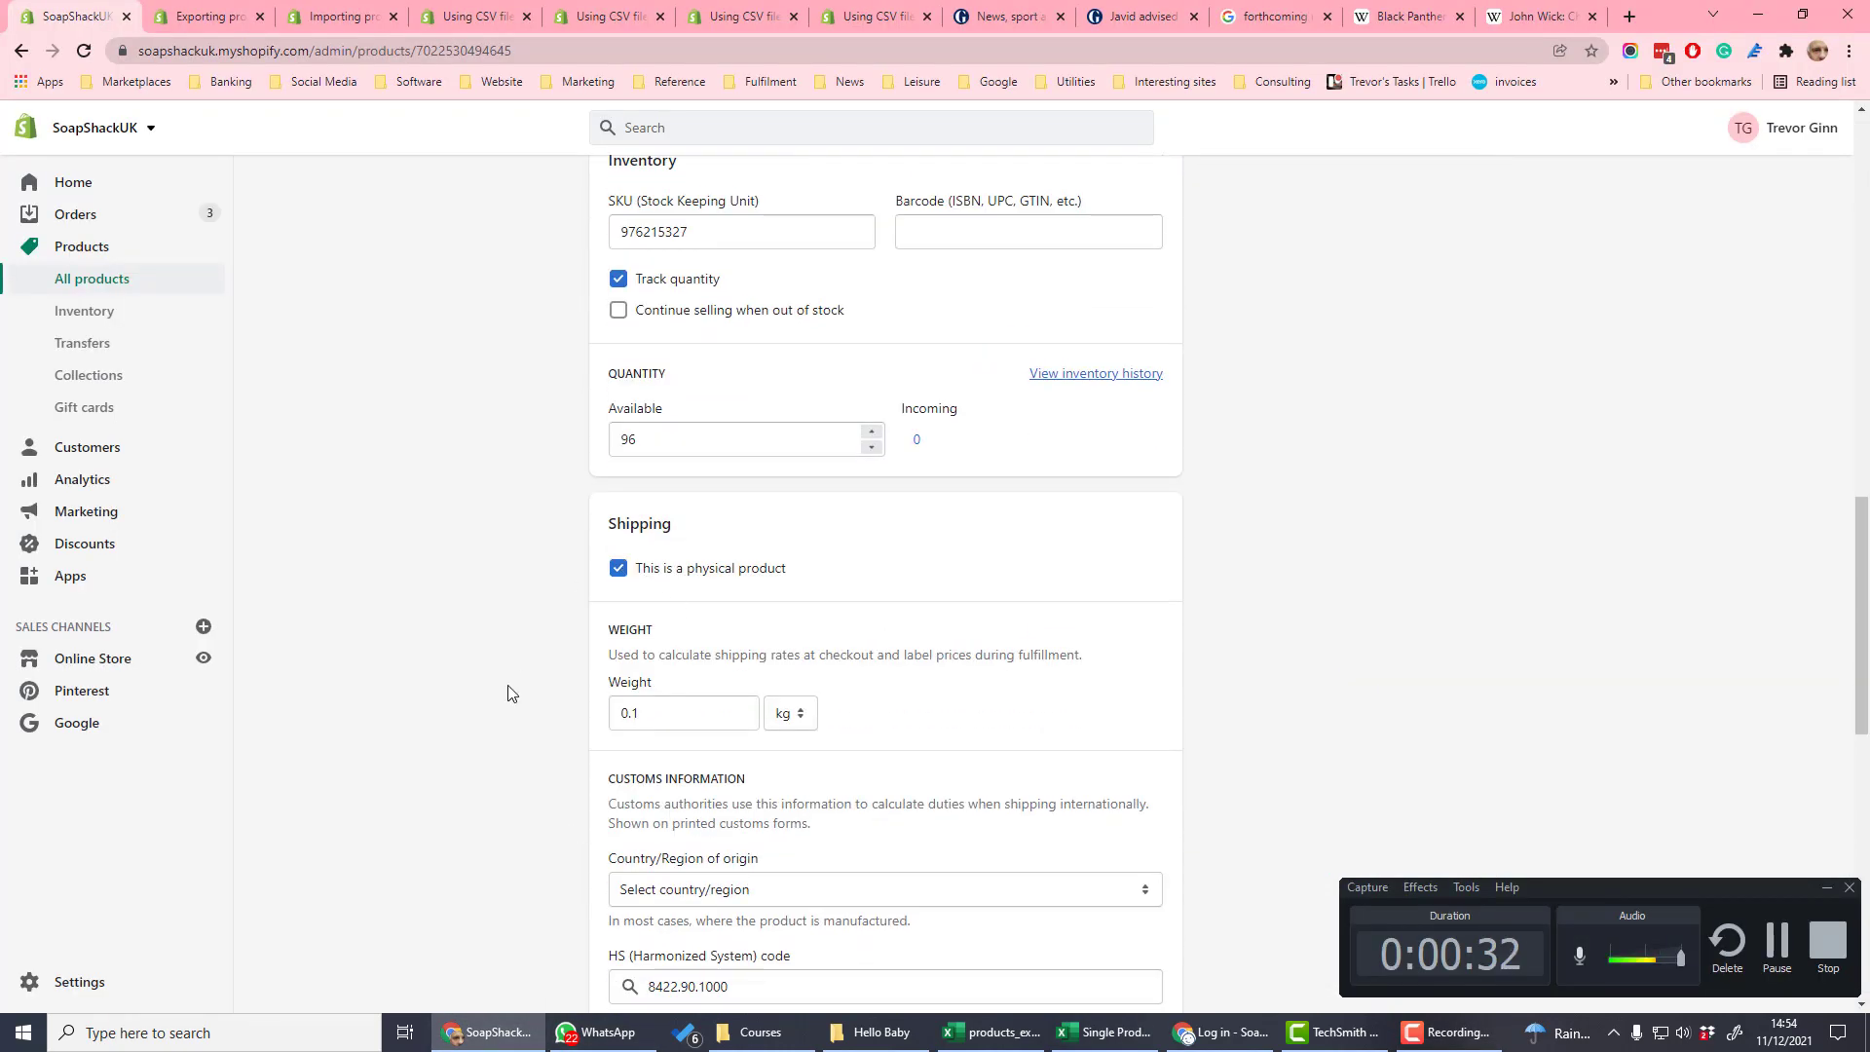
pyautogui.scroll(-6, 508, 694)
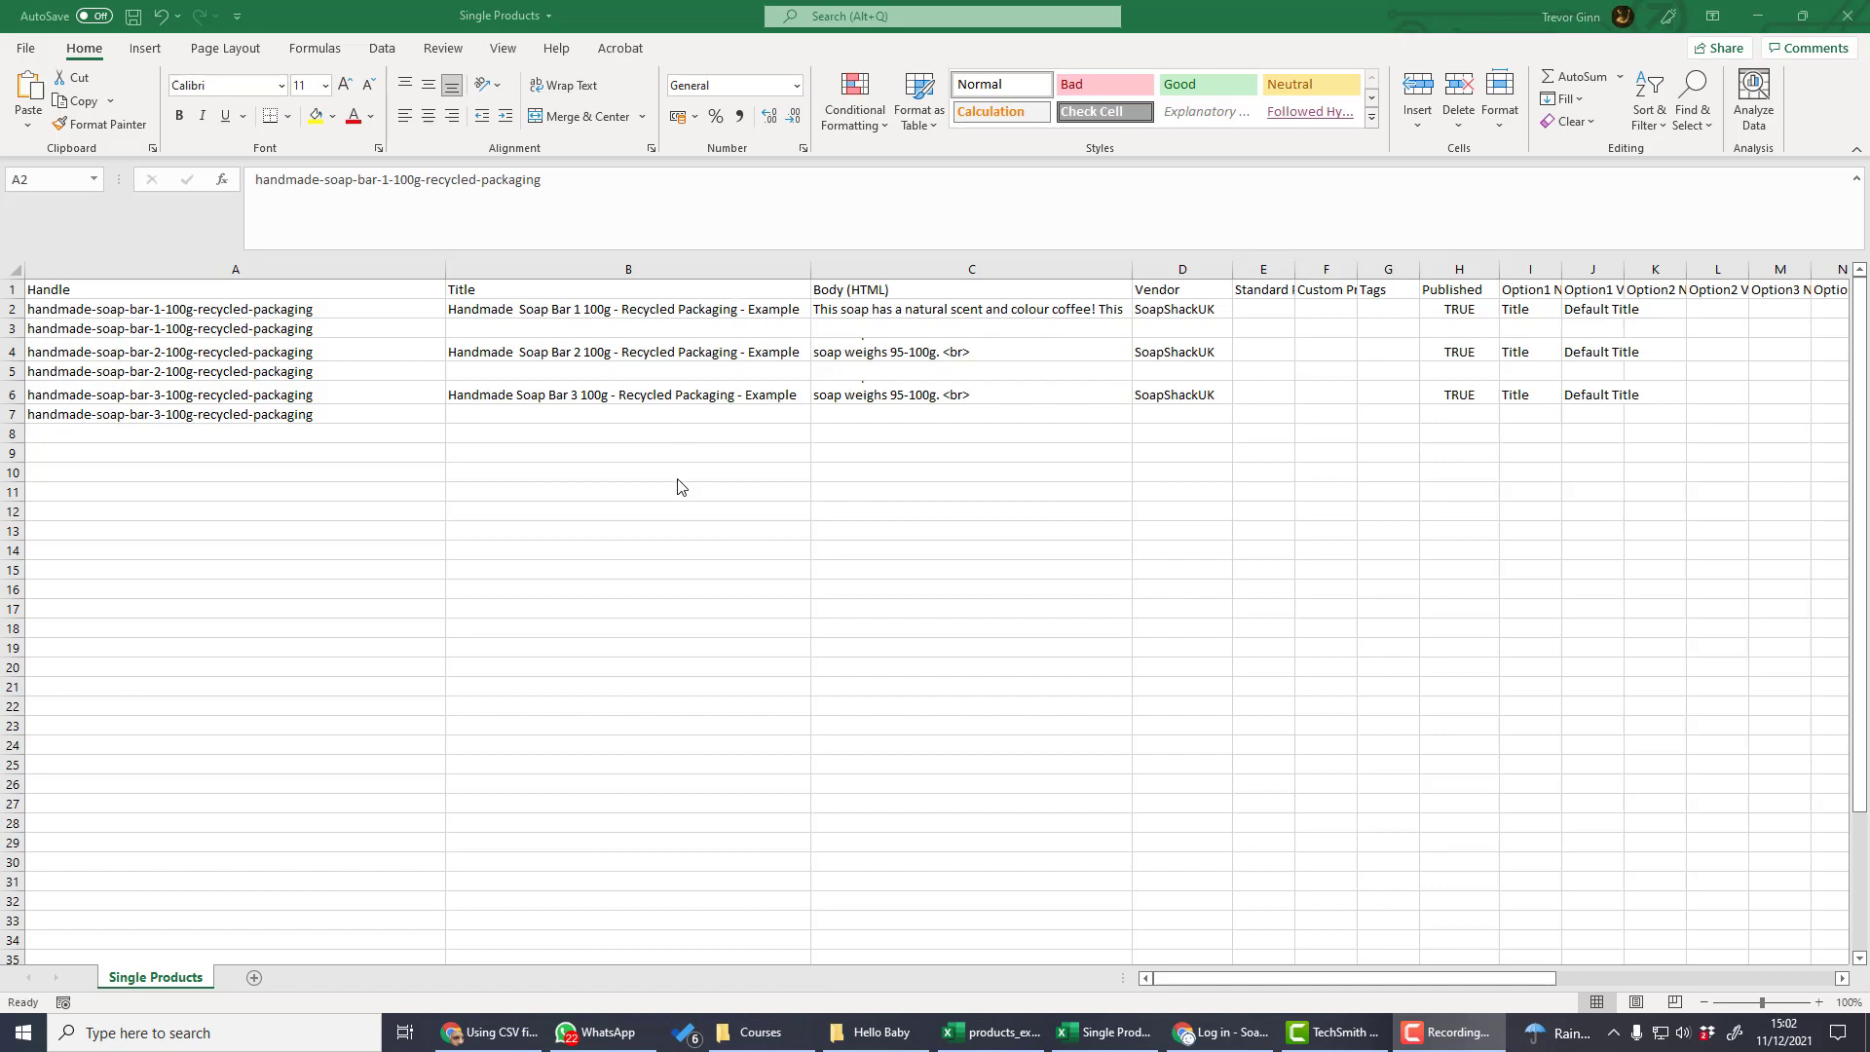
pyautogui.click(536, 1026)
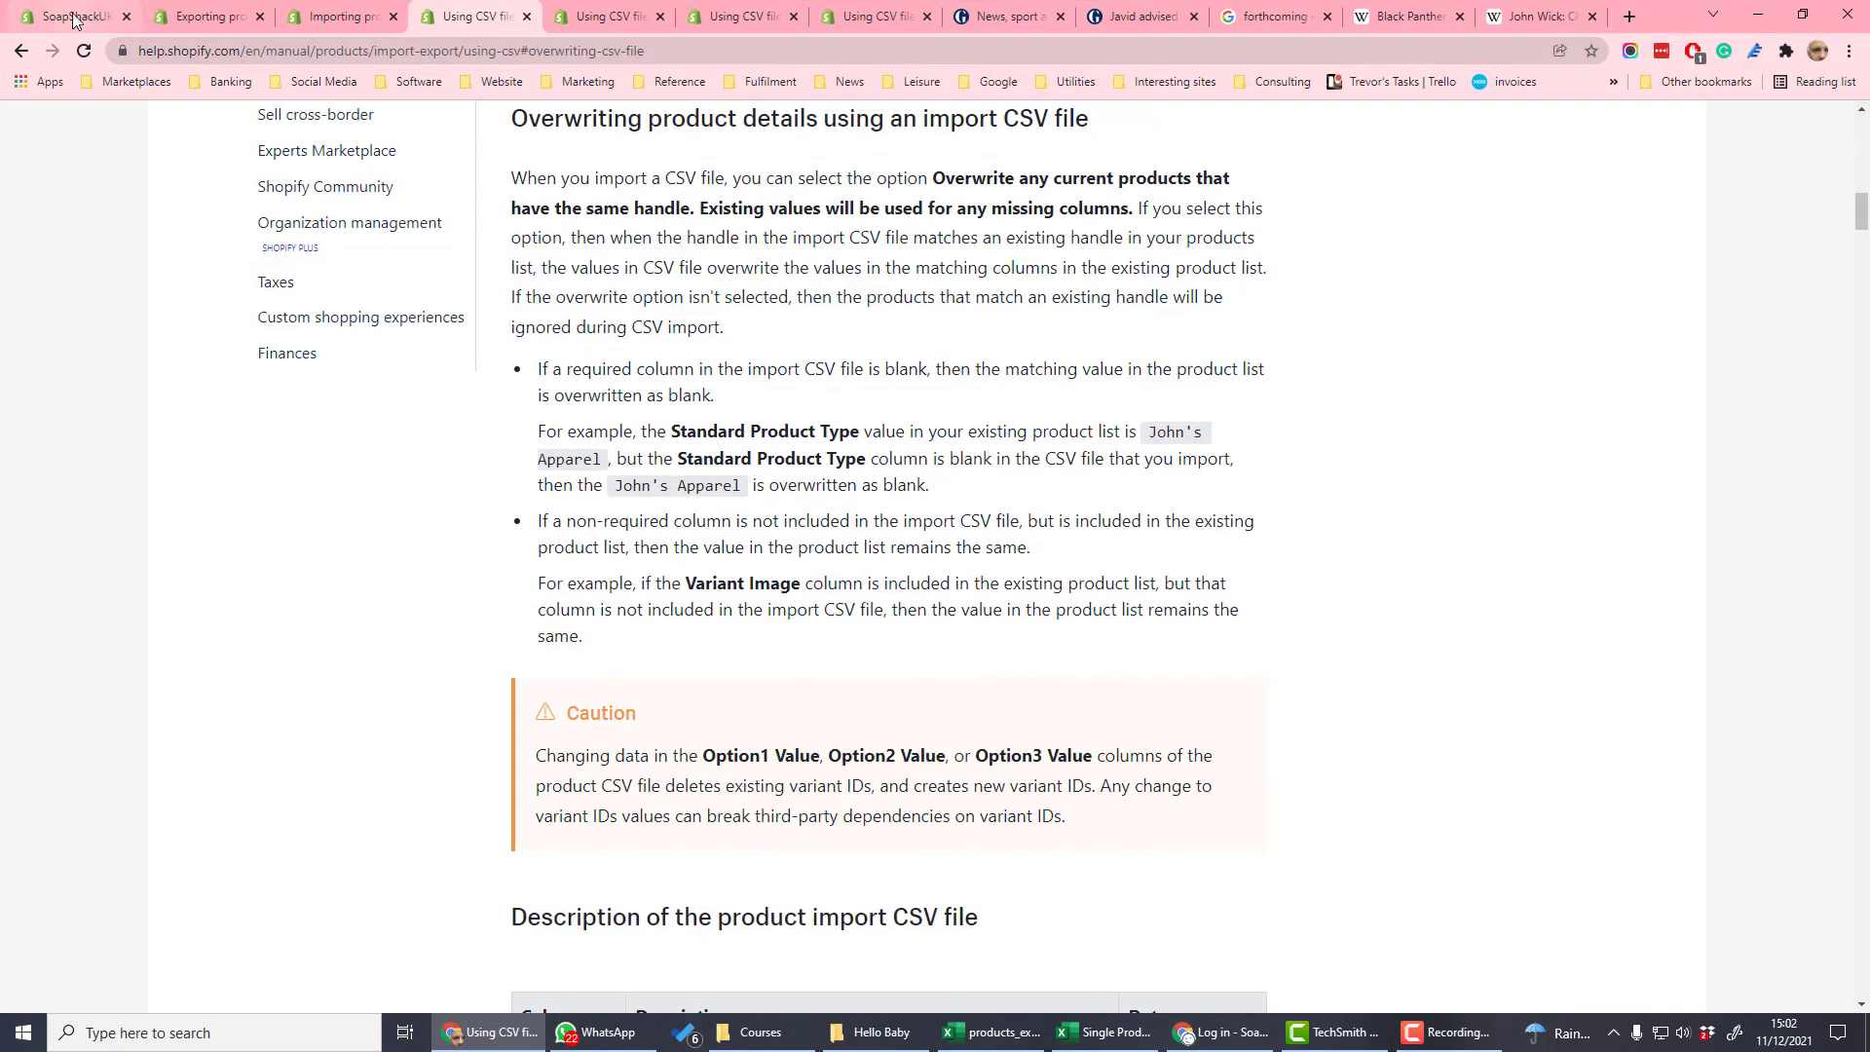
pyautogui.click(73, 19)
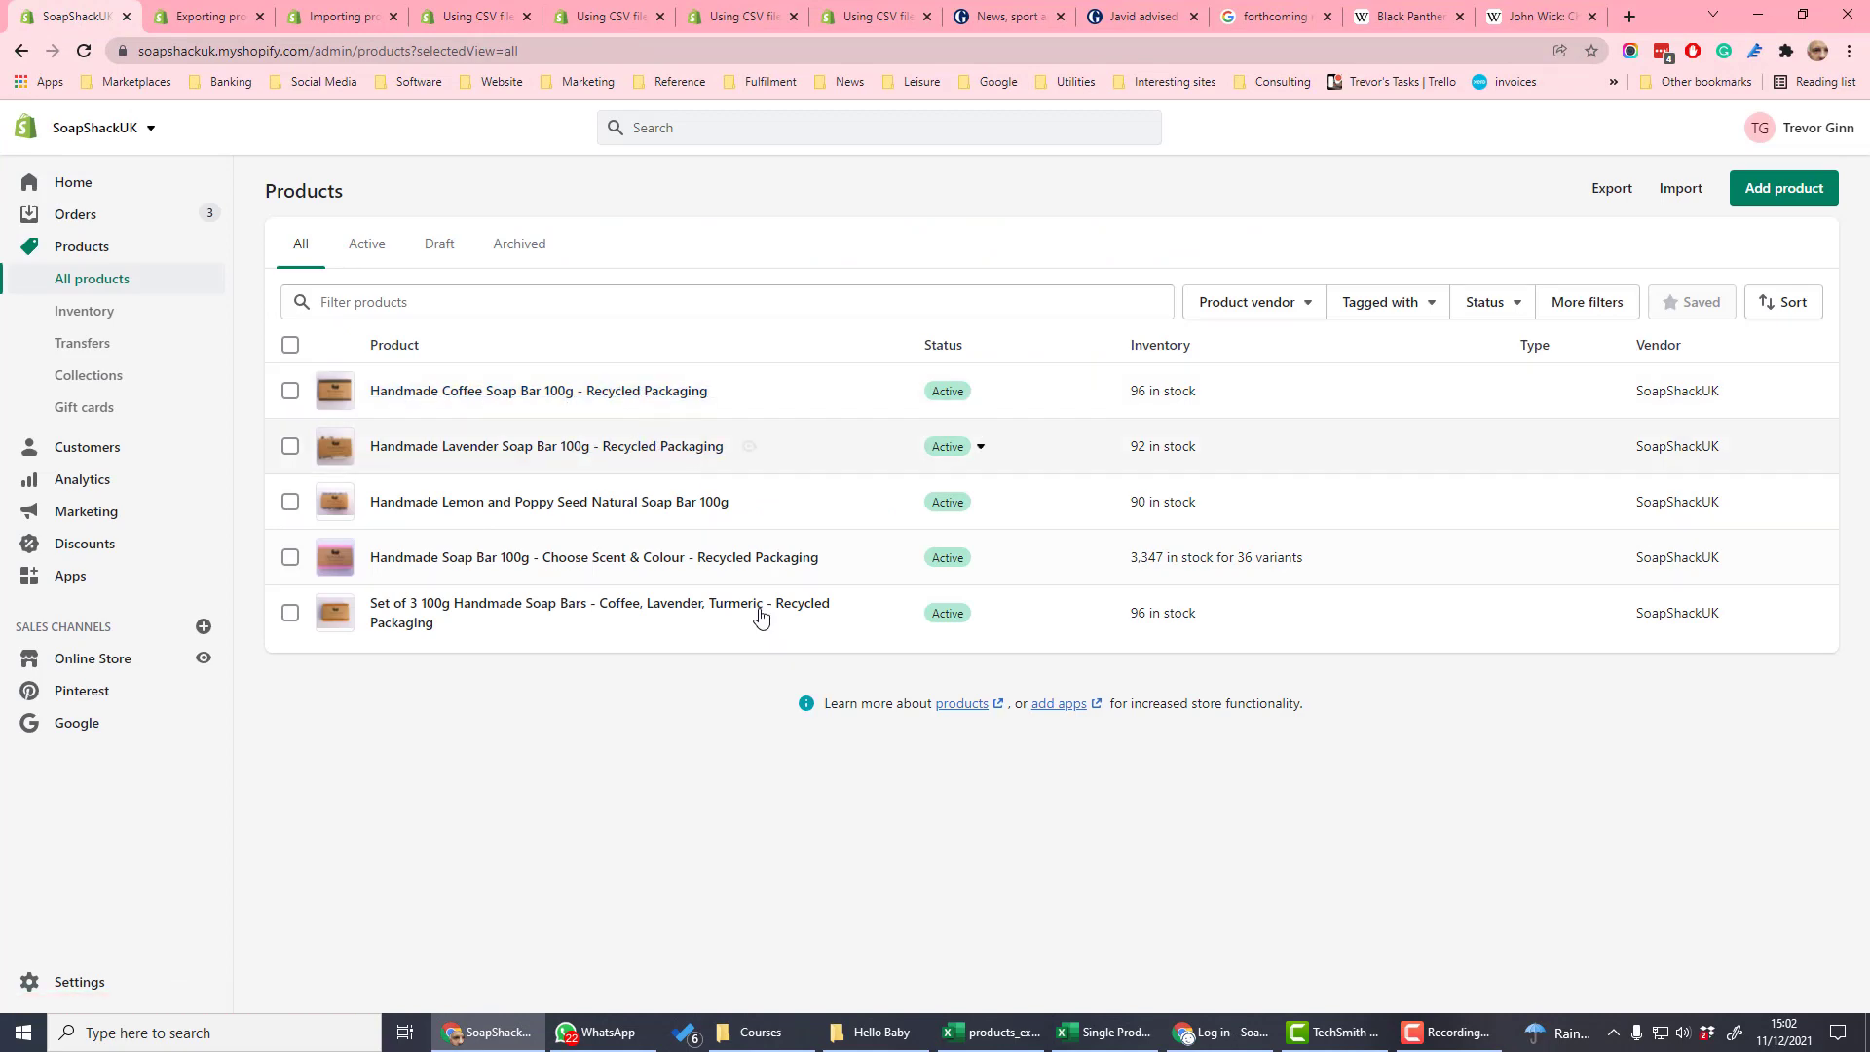
pyautogui.click(1105, 1031)
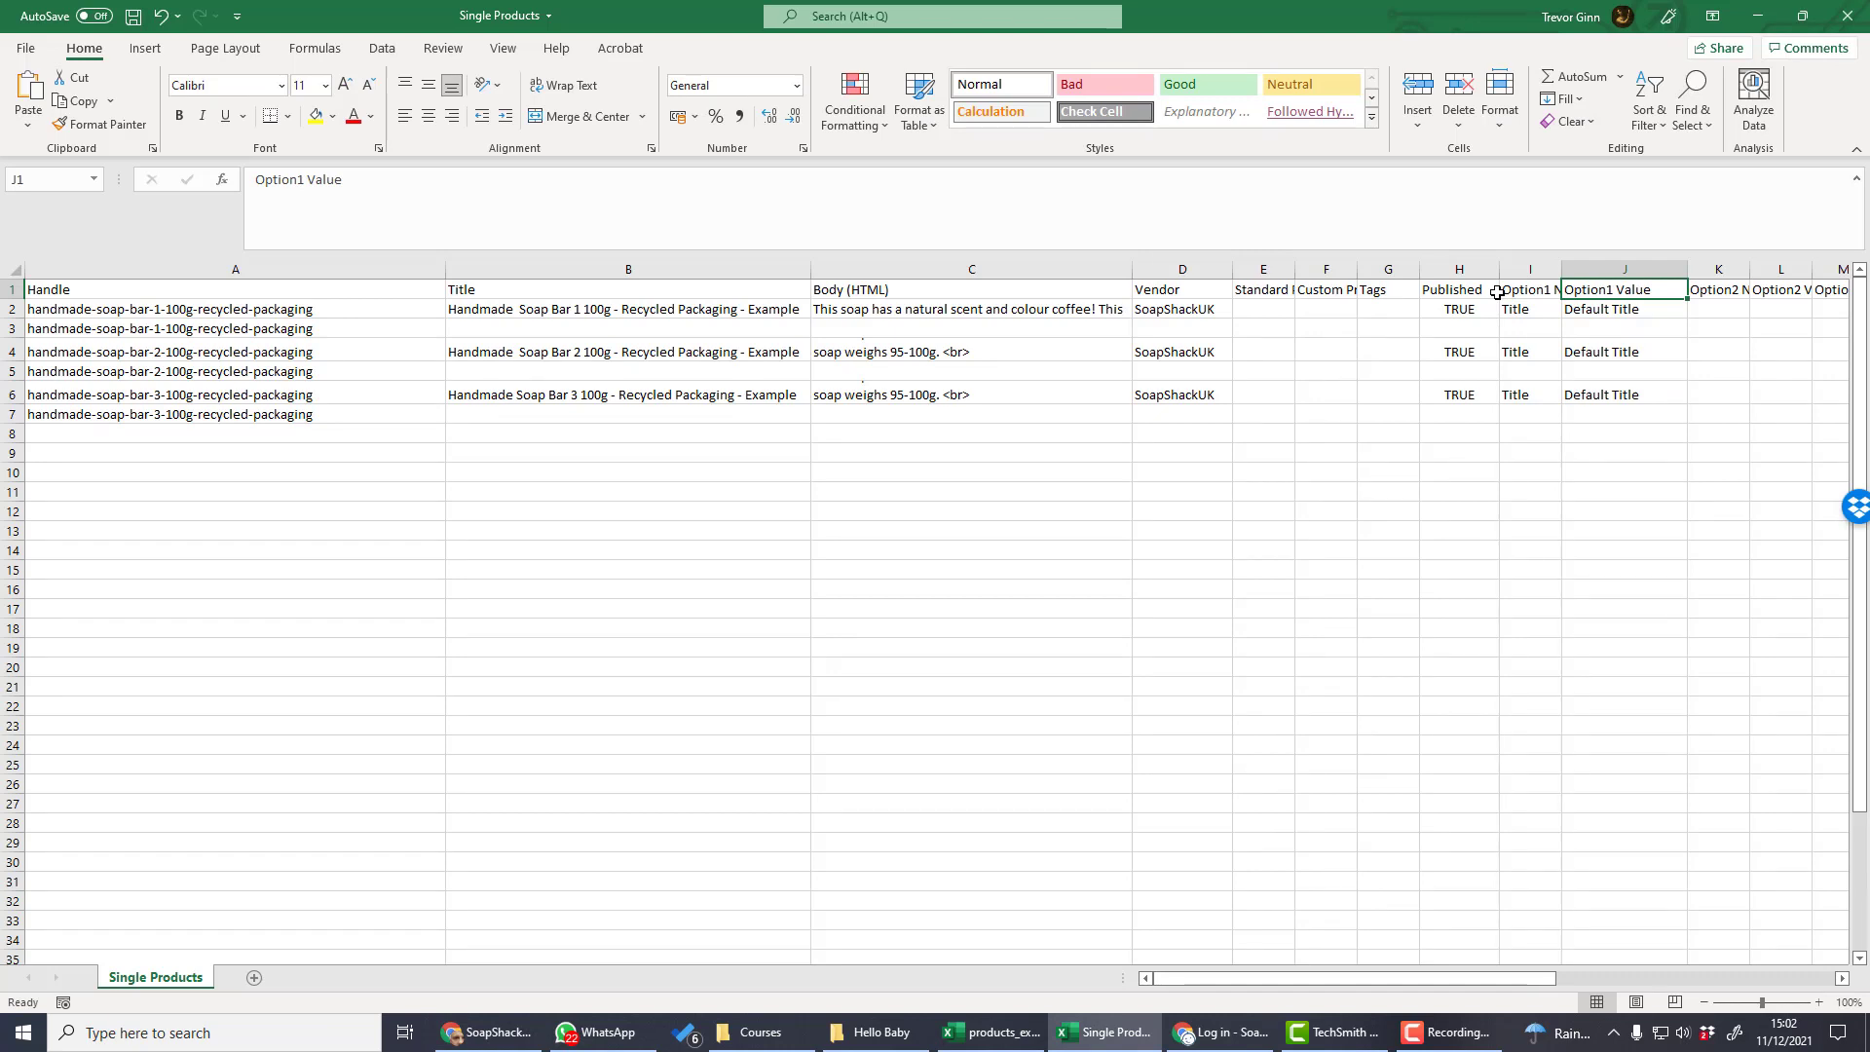
pyautogui.press('Left')
pyautogui.press('Down')
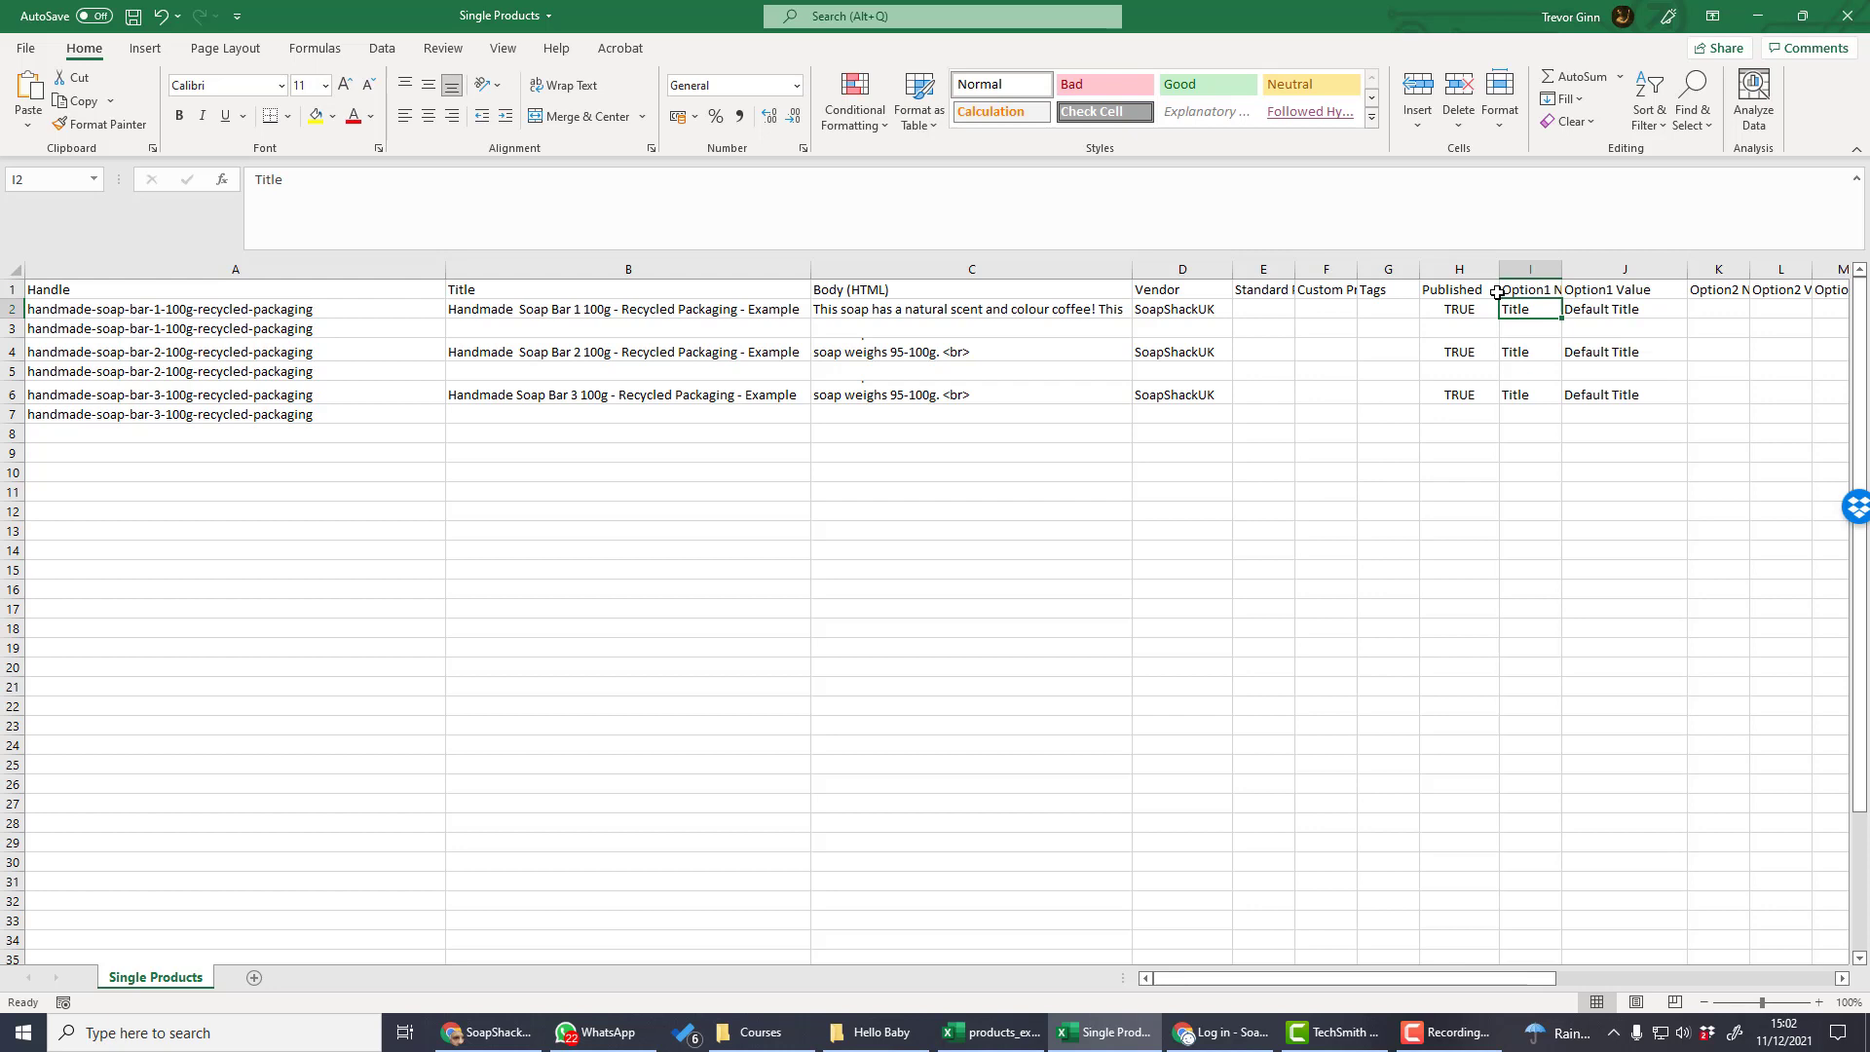
pyautogui.press('Right')
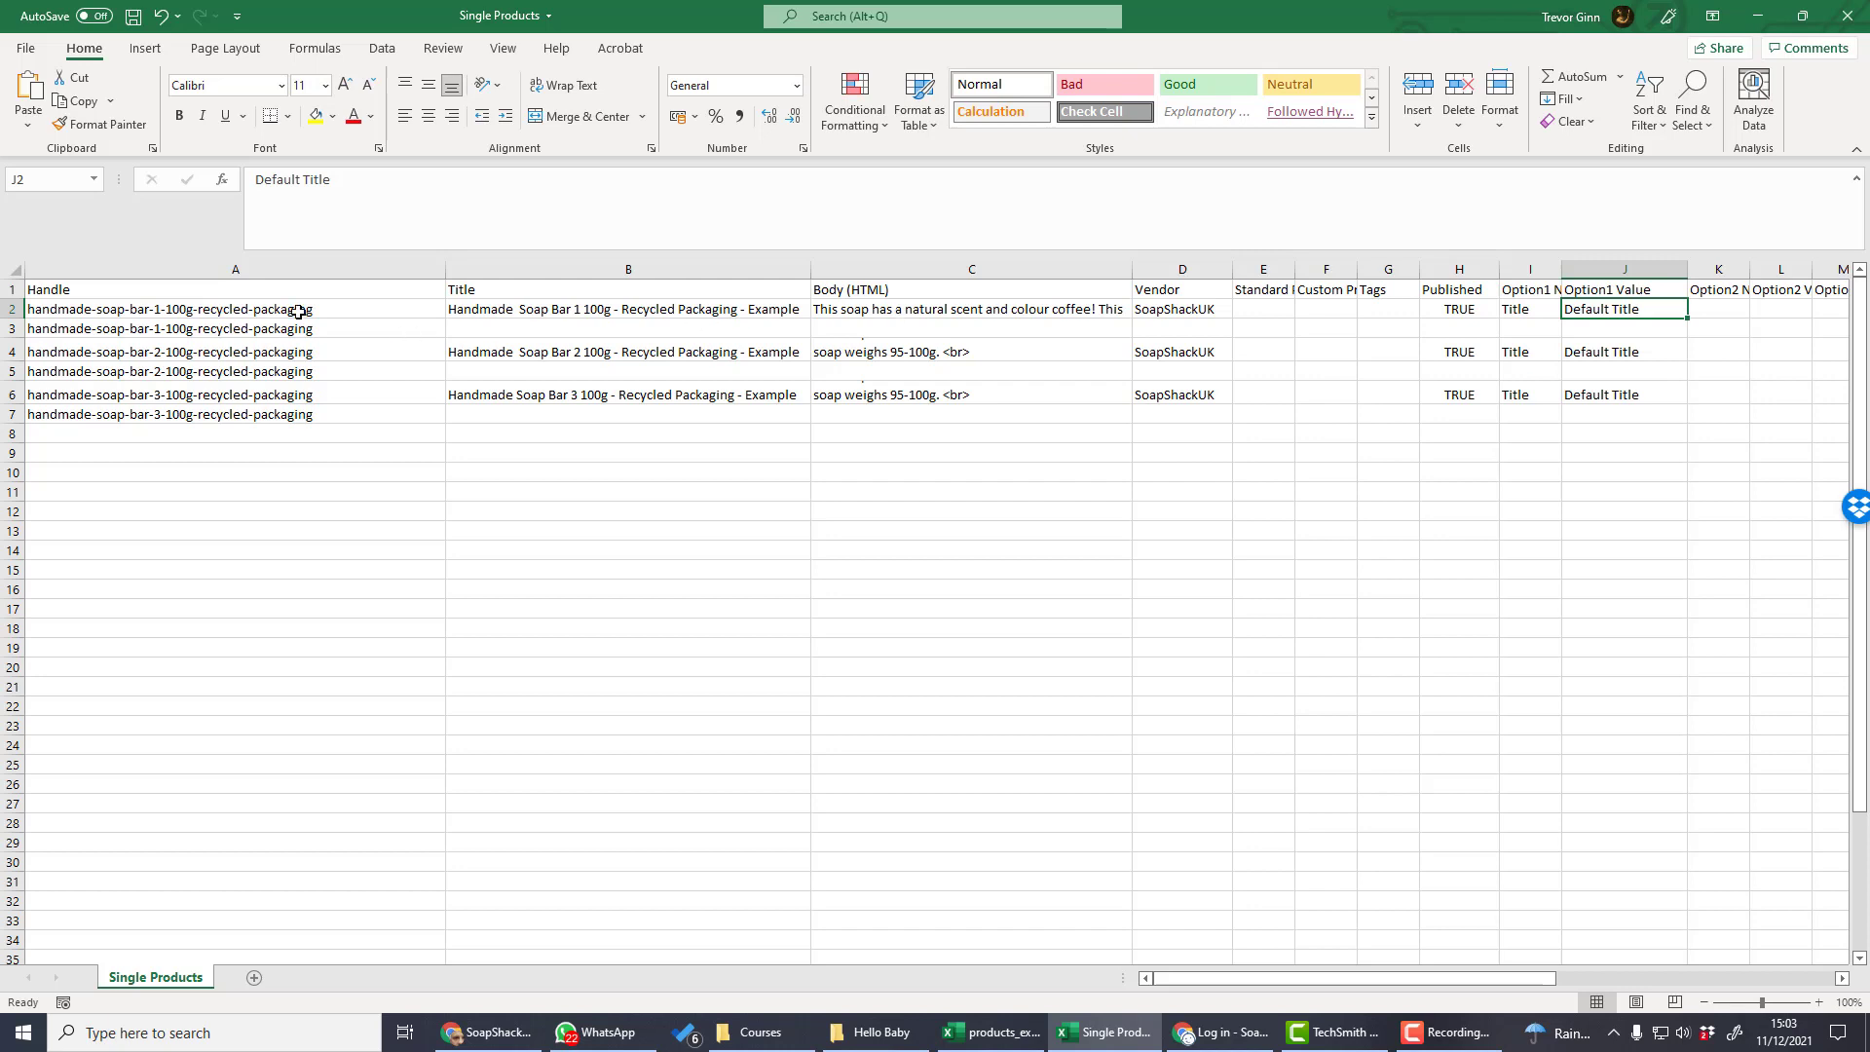
# Select the first soap's two rows and step along row 2 to its image and Gift Card values
pyautogui.moveTo(12, 309); pyautogui.dragTo(12, 329)
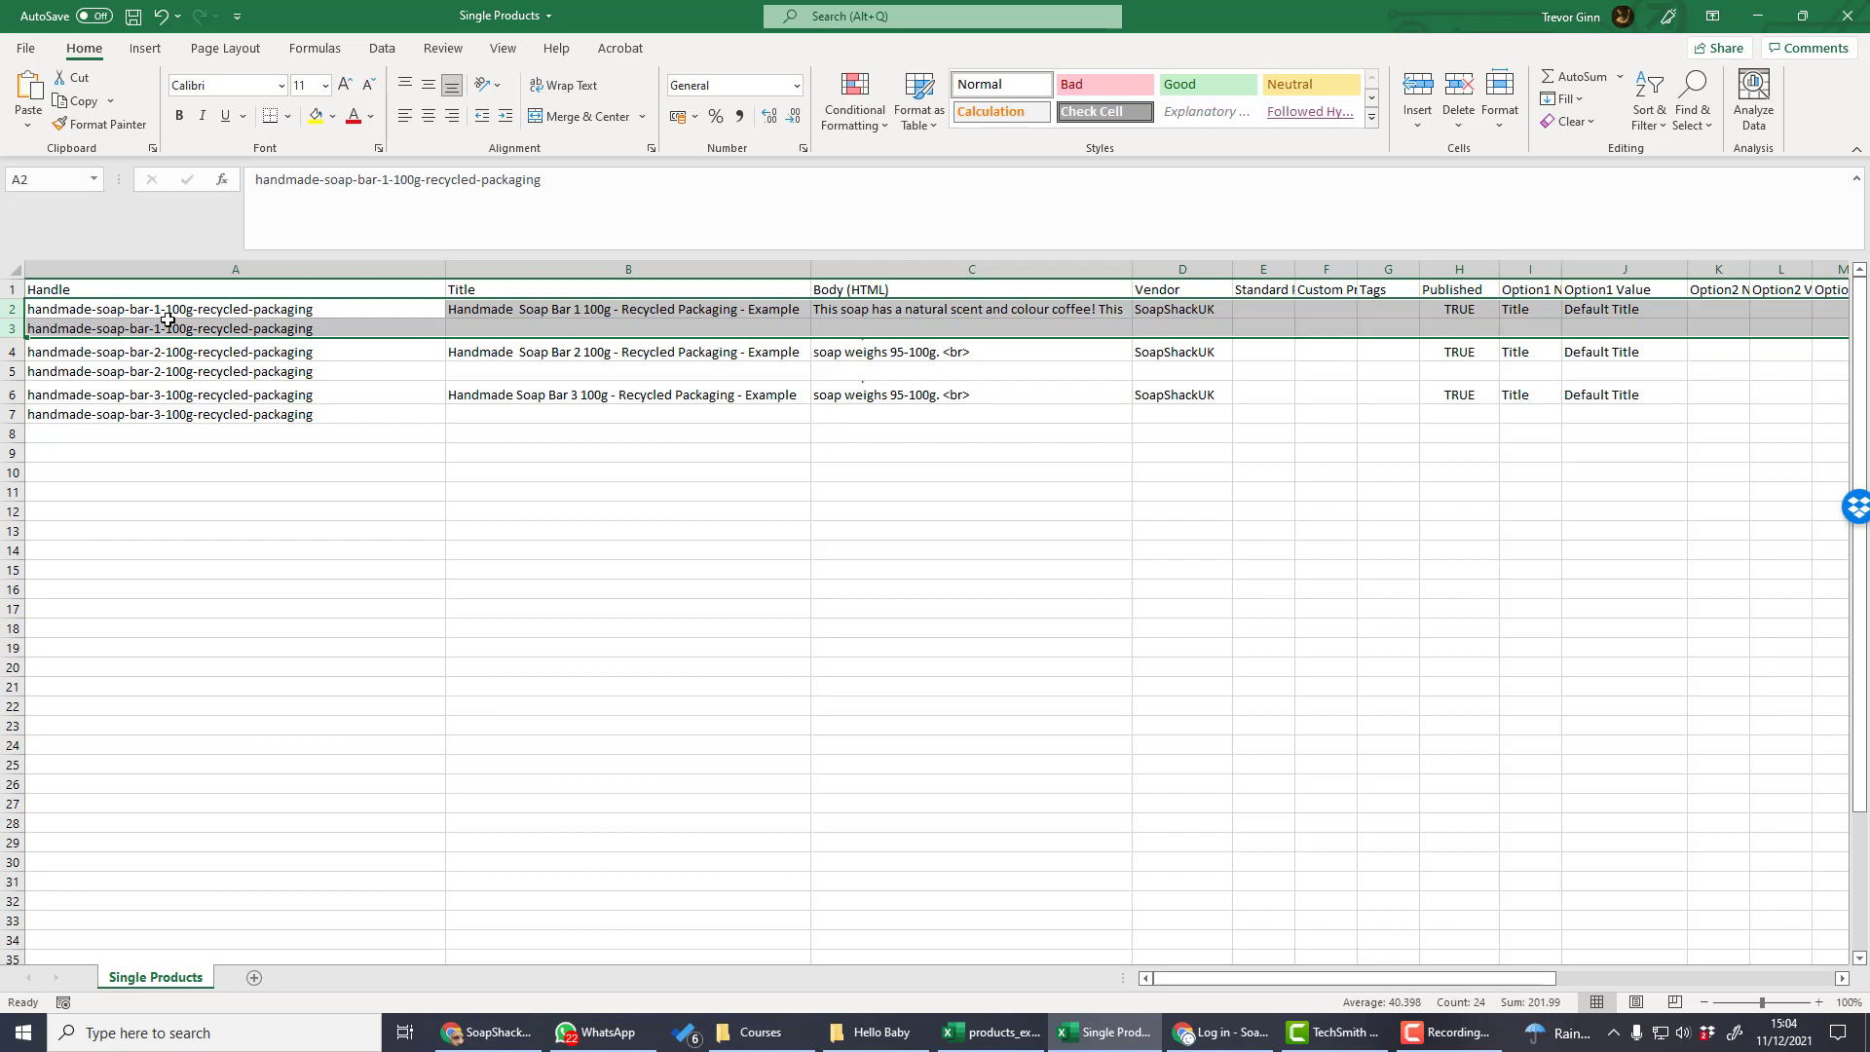
pyautogui.click(517, 306)
pyautogui.press('Right')
pyautogui.press('Right')
pyautogui.press('Right')
pyautogui.press('Right')
pyautogui.press('Right')
pyautogui.press('Right')
pyautogui.press('Right')
pyautogui.press('Right')
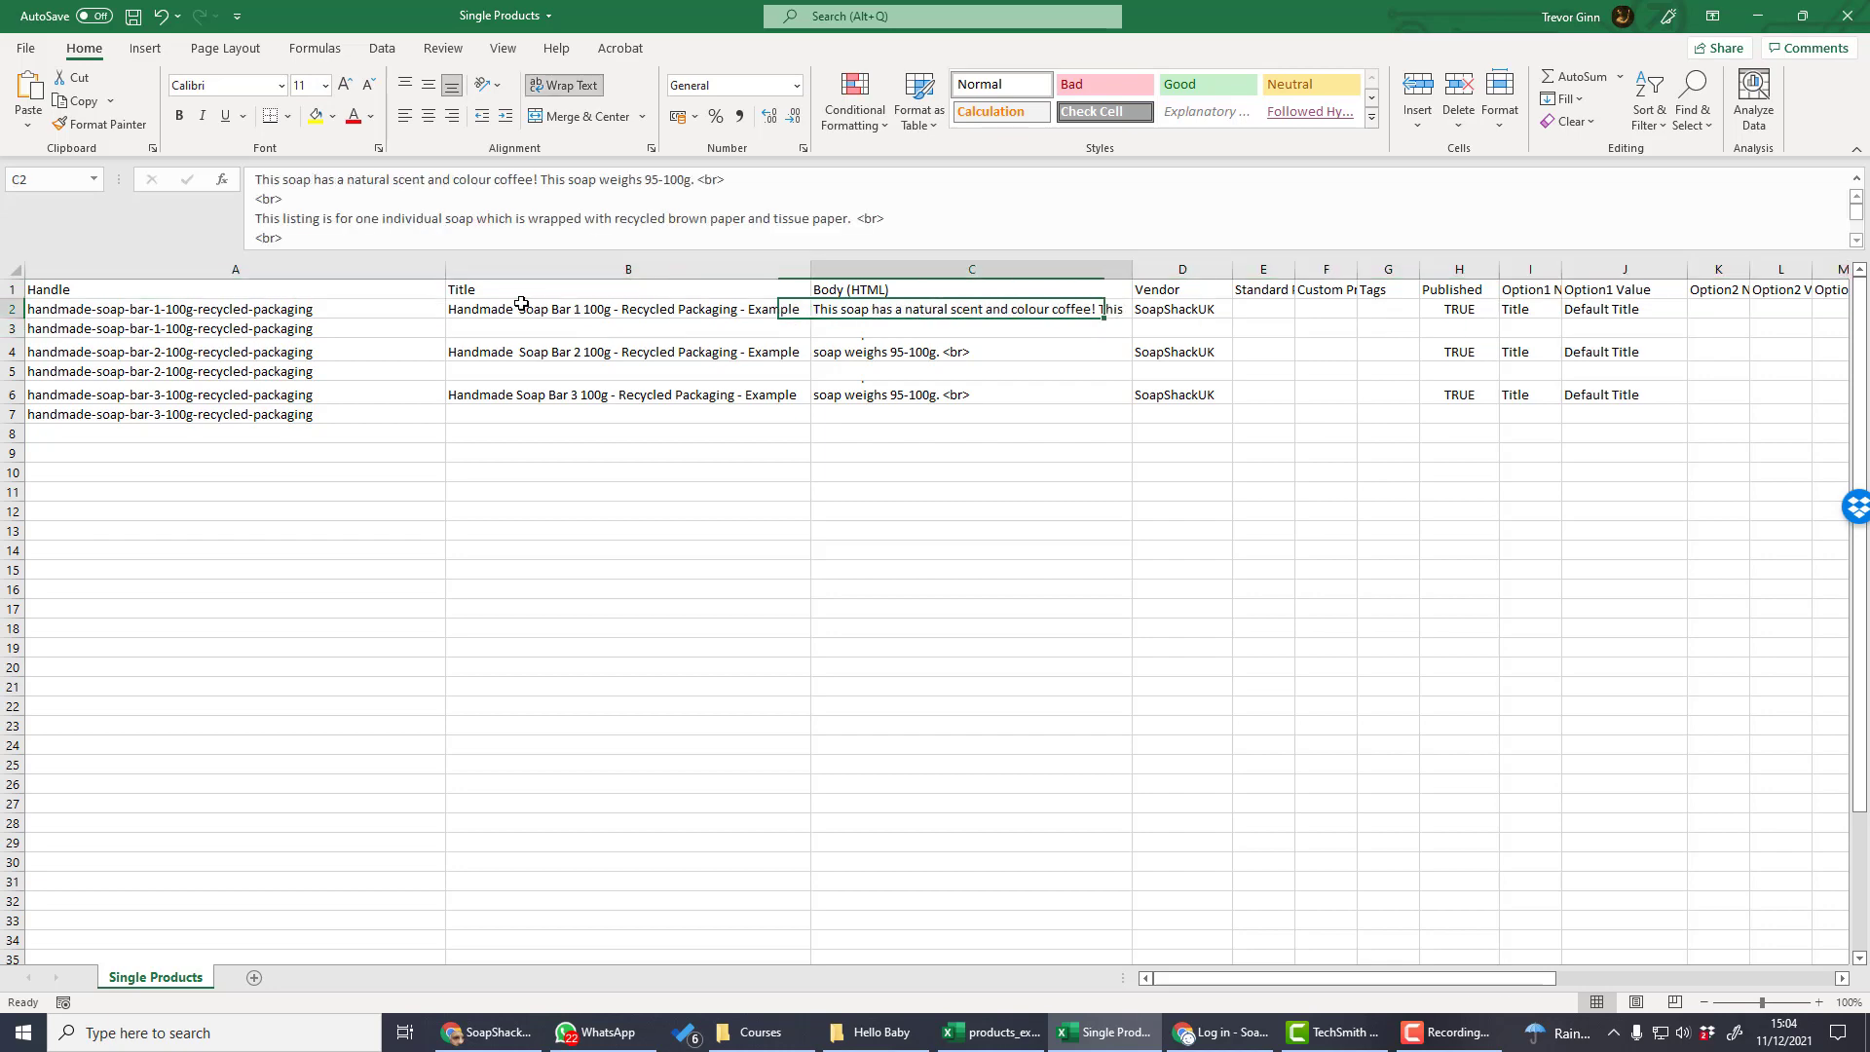
pyautogui.press('Right')
pyautogui.press('Right')
pyautogui.press('Right')
pyautogui.press('Right')
pyautogui.press('Right')
pyautogui.press('Right')
pyautogui.press('Right')
pyautogui.press('Right')
pyautogui.press('Right')
pyautogui.press('Right')
pyautogui.press('Right')
pyautogui.press('Right')
pyautogui.press('Right')
pyautogui.press('Right')
pyautogui.press('Right')
pyautogui.press('Right')
pyautogui.press('Right')
pyautogui.press('Right')
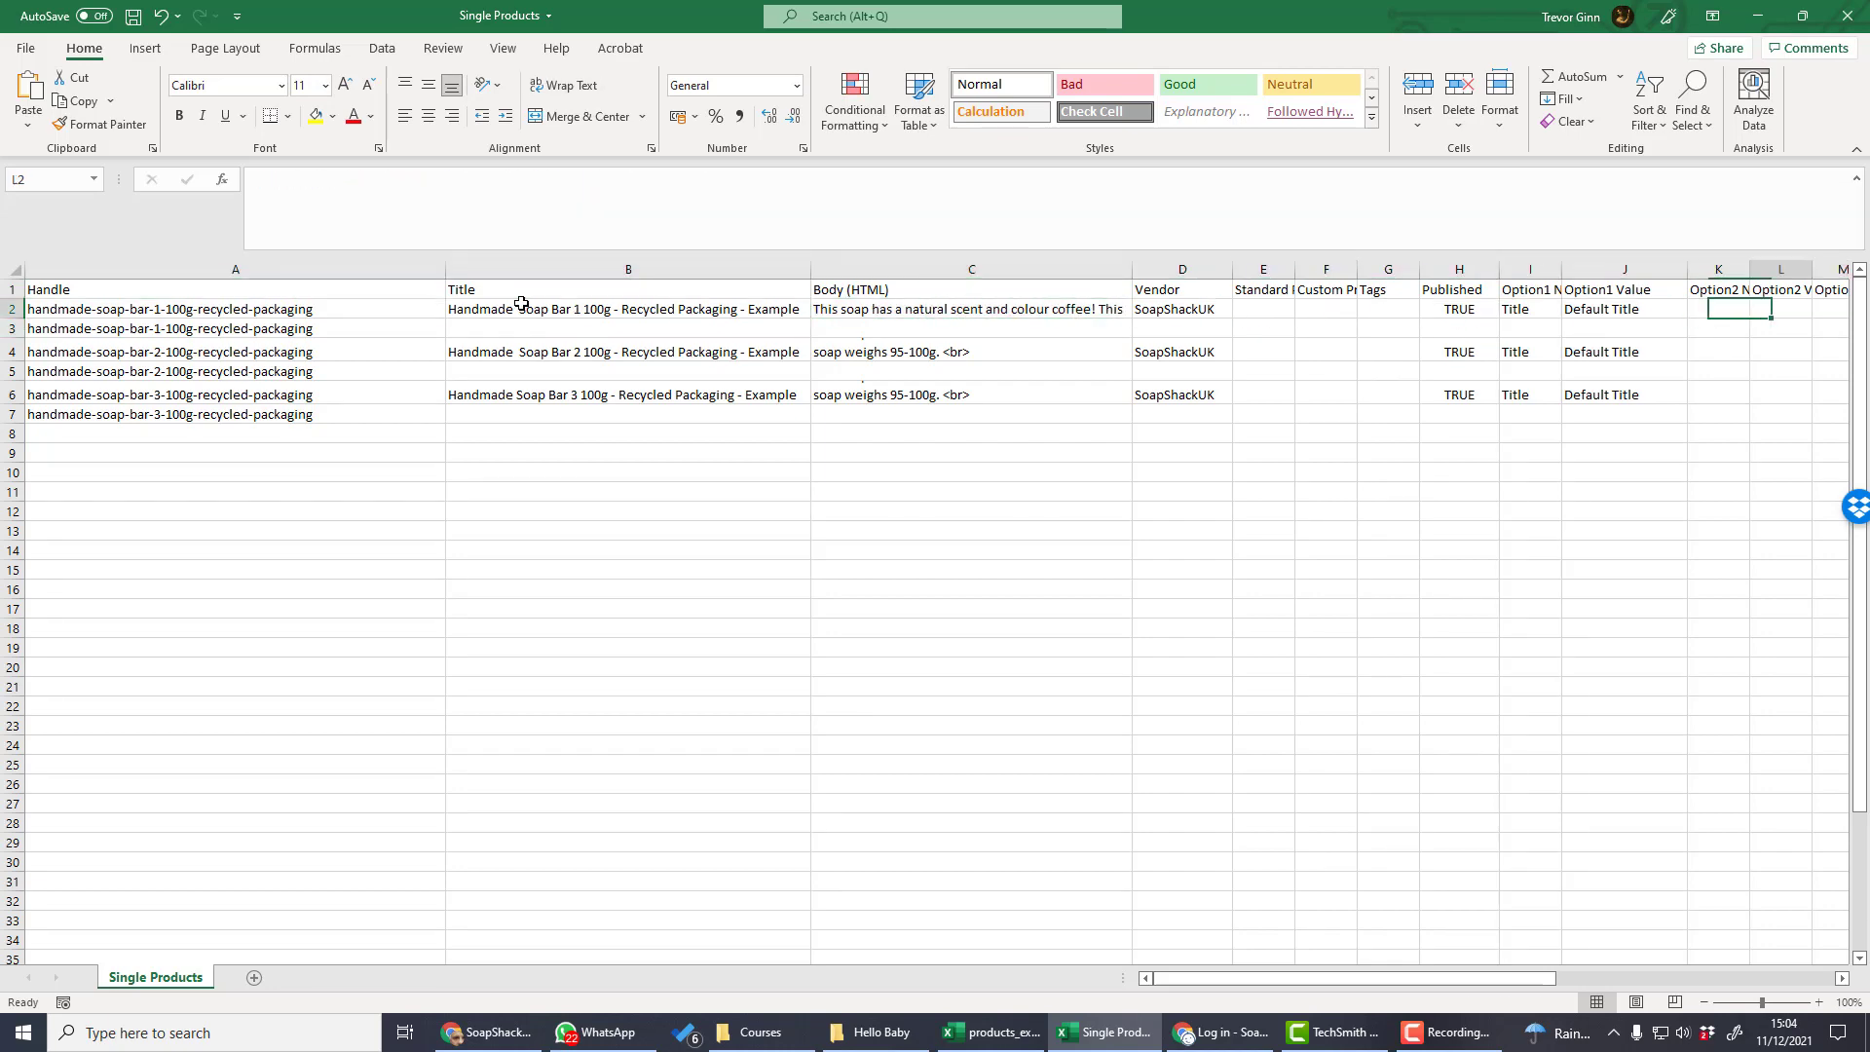
pyautogui.press('Right')
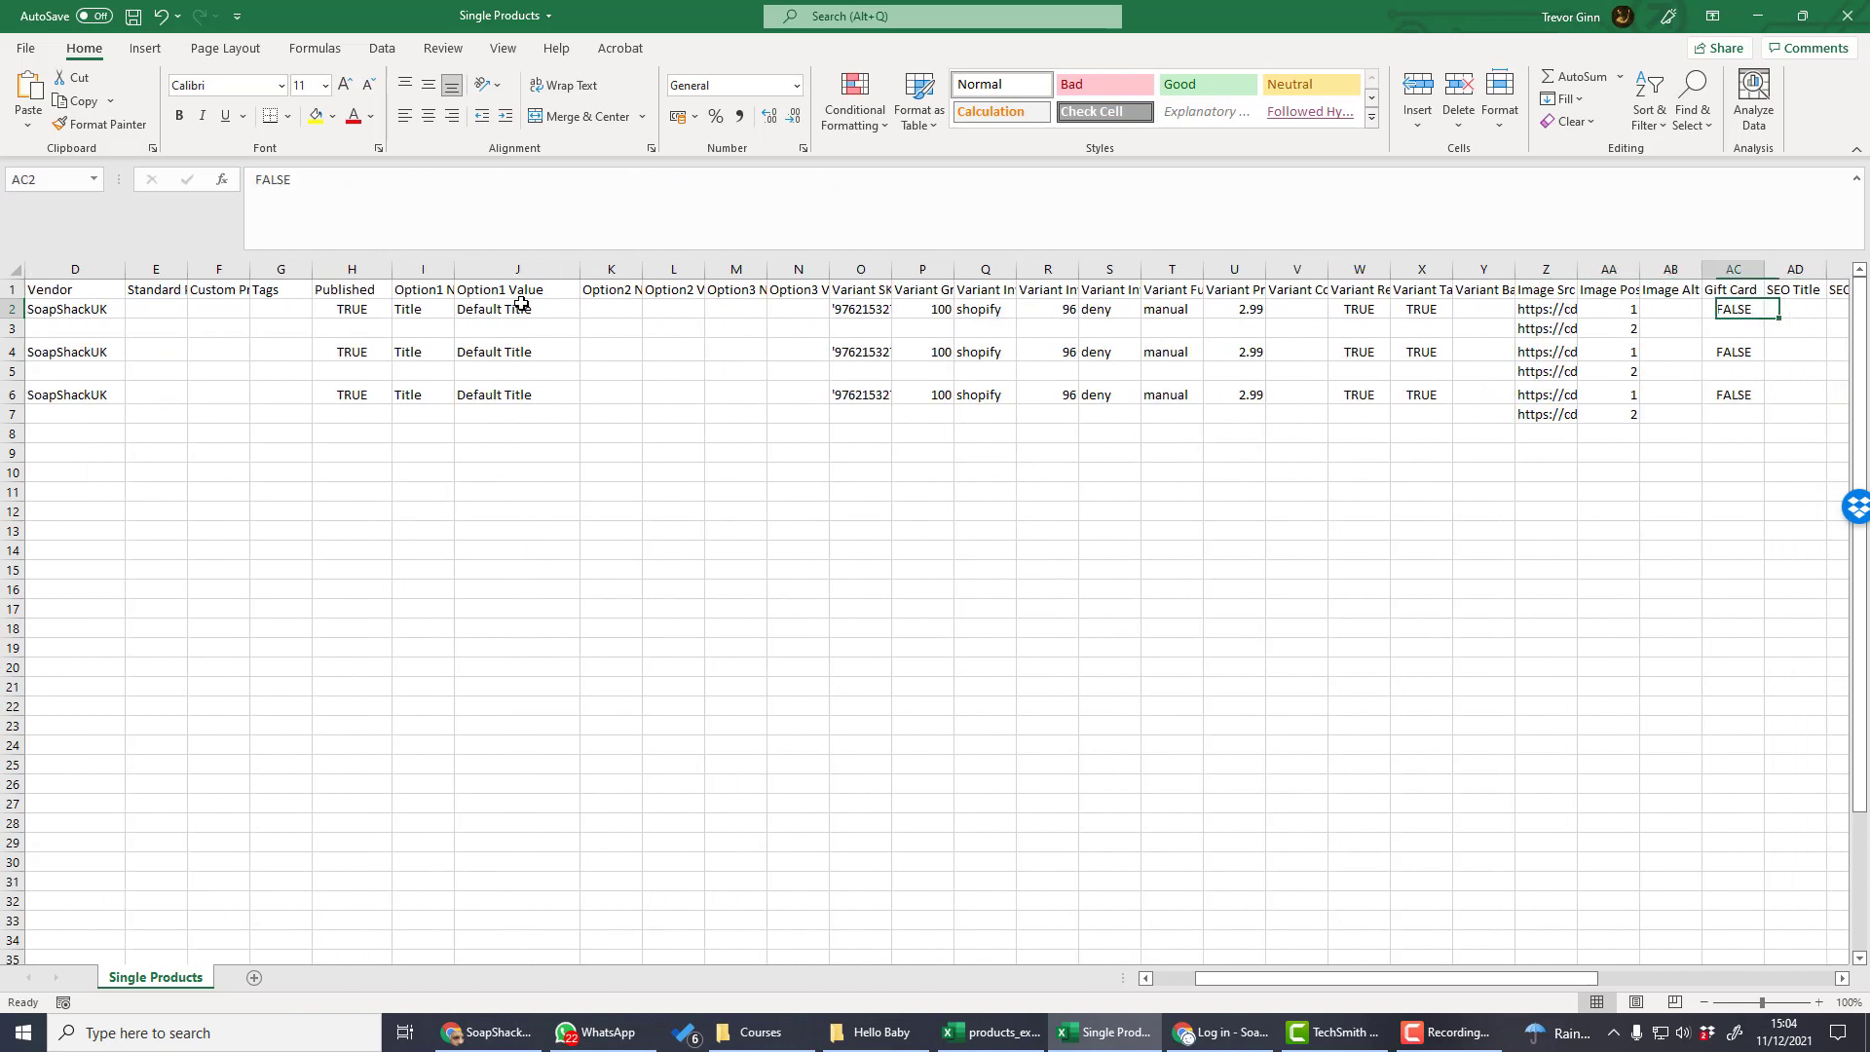
pyautogui.press('Left')
pyautogui.press('Left')
pyautogui.press('Left')
pyautogui.press('Down')
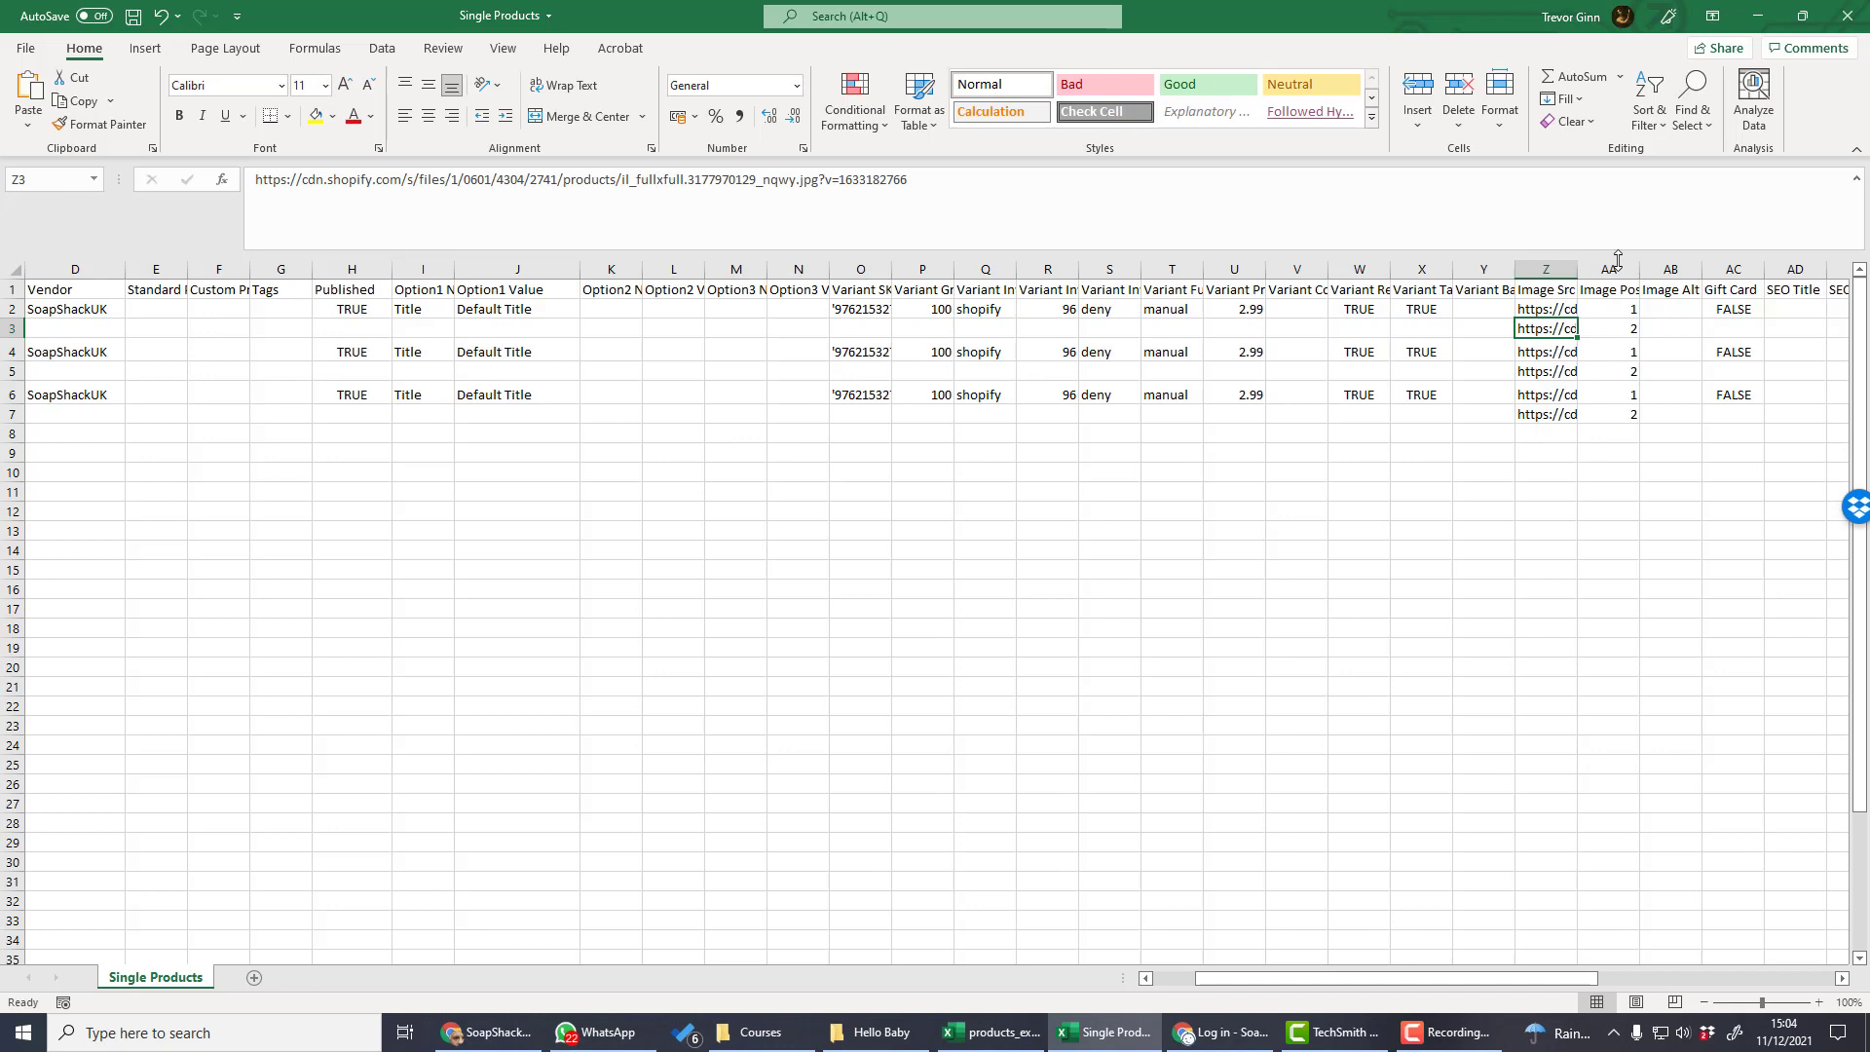
# Widen the Image Src column and check Soap Bar 1's image URLs and positions
pyautogui.moveTo(1577, 270); pyautogui.dragTo(1704, 269)
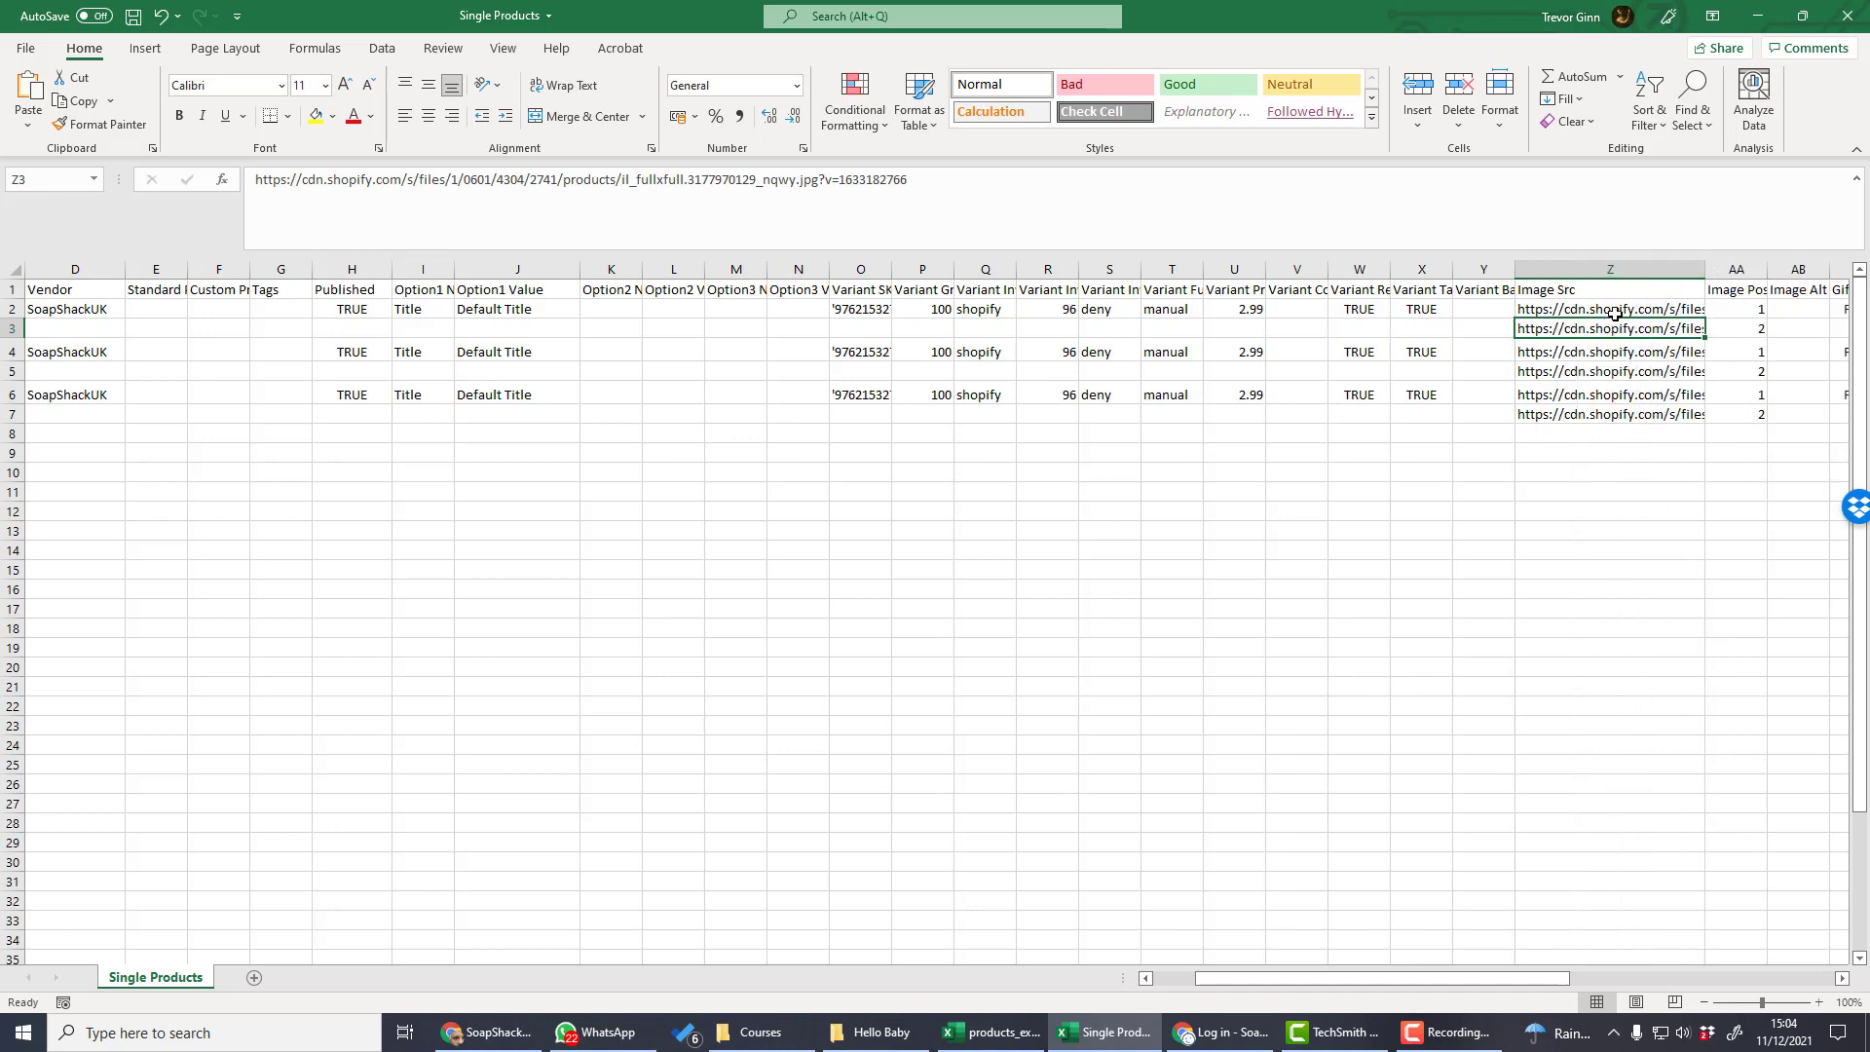
pyautogui.click(1725, 307)
pyautogui.press('Up')
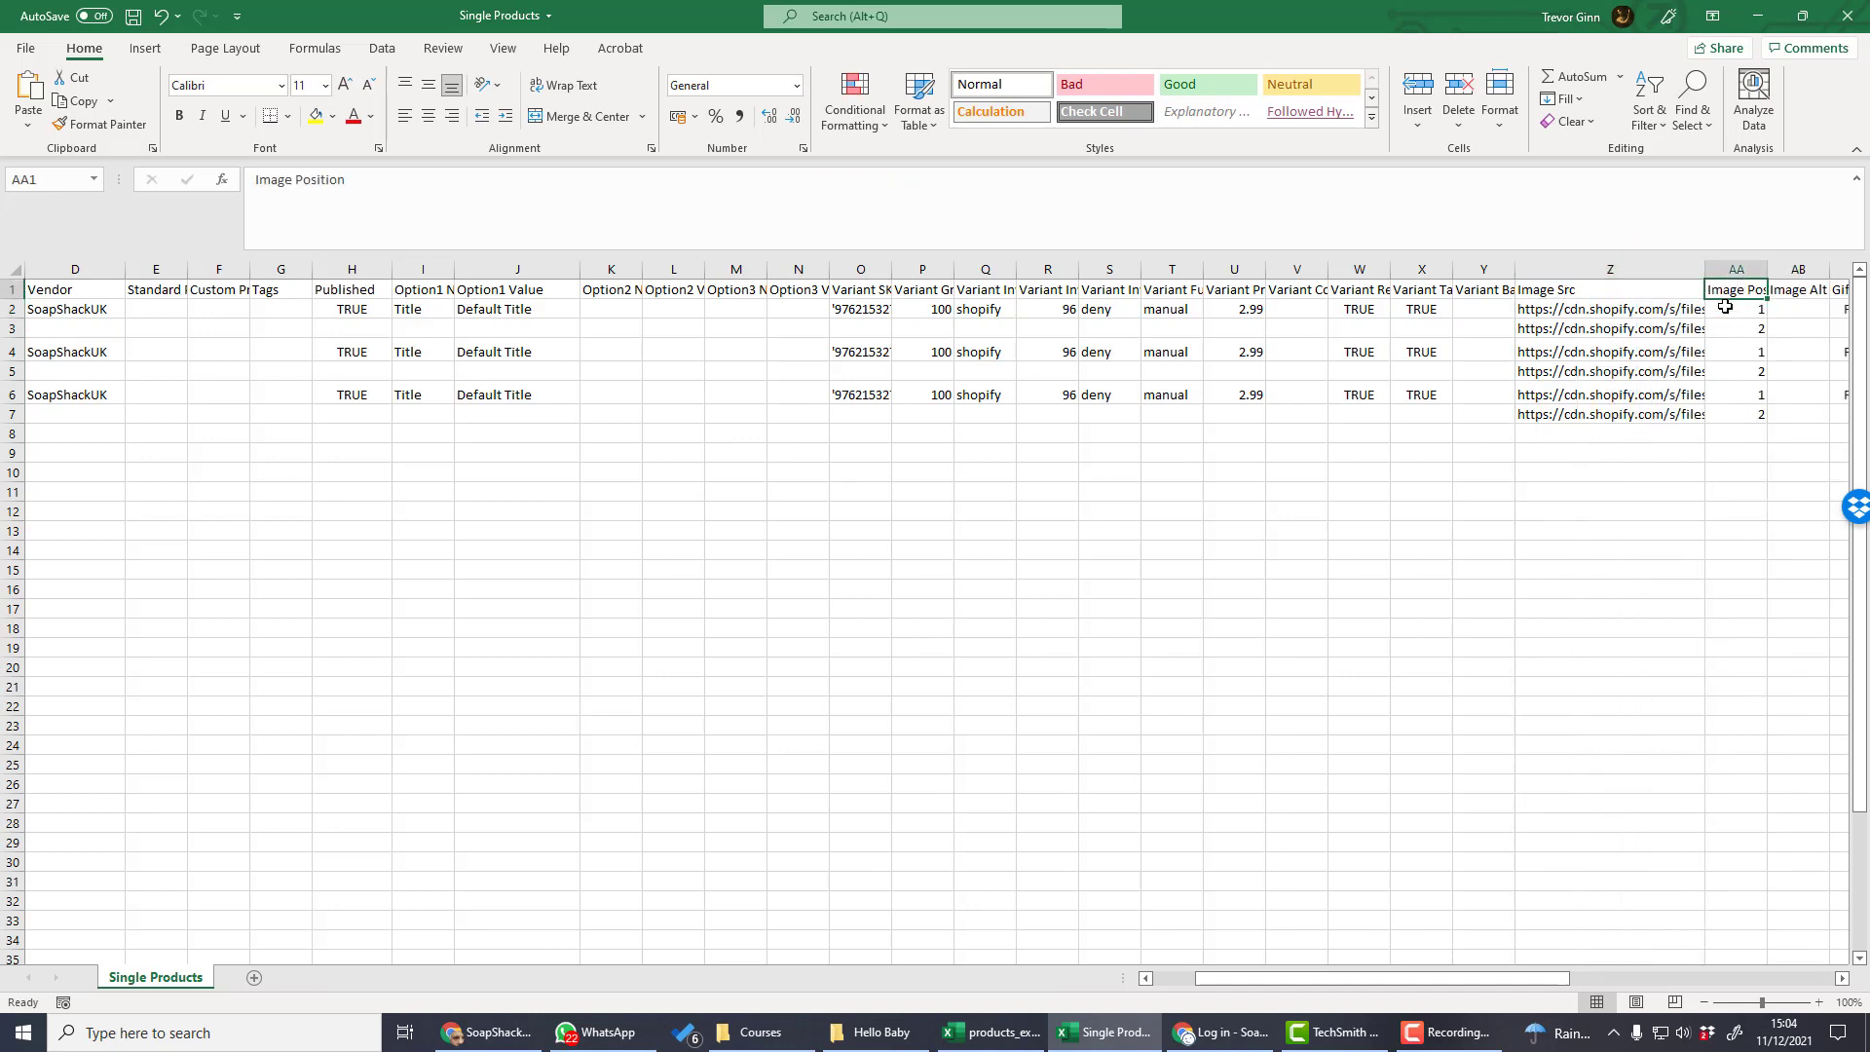
pyautogui.press('Down')
pyautogui.press('Left')
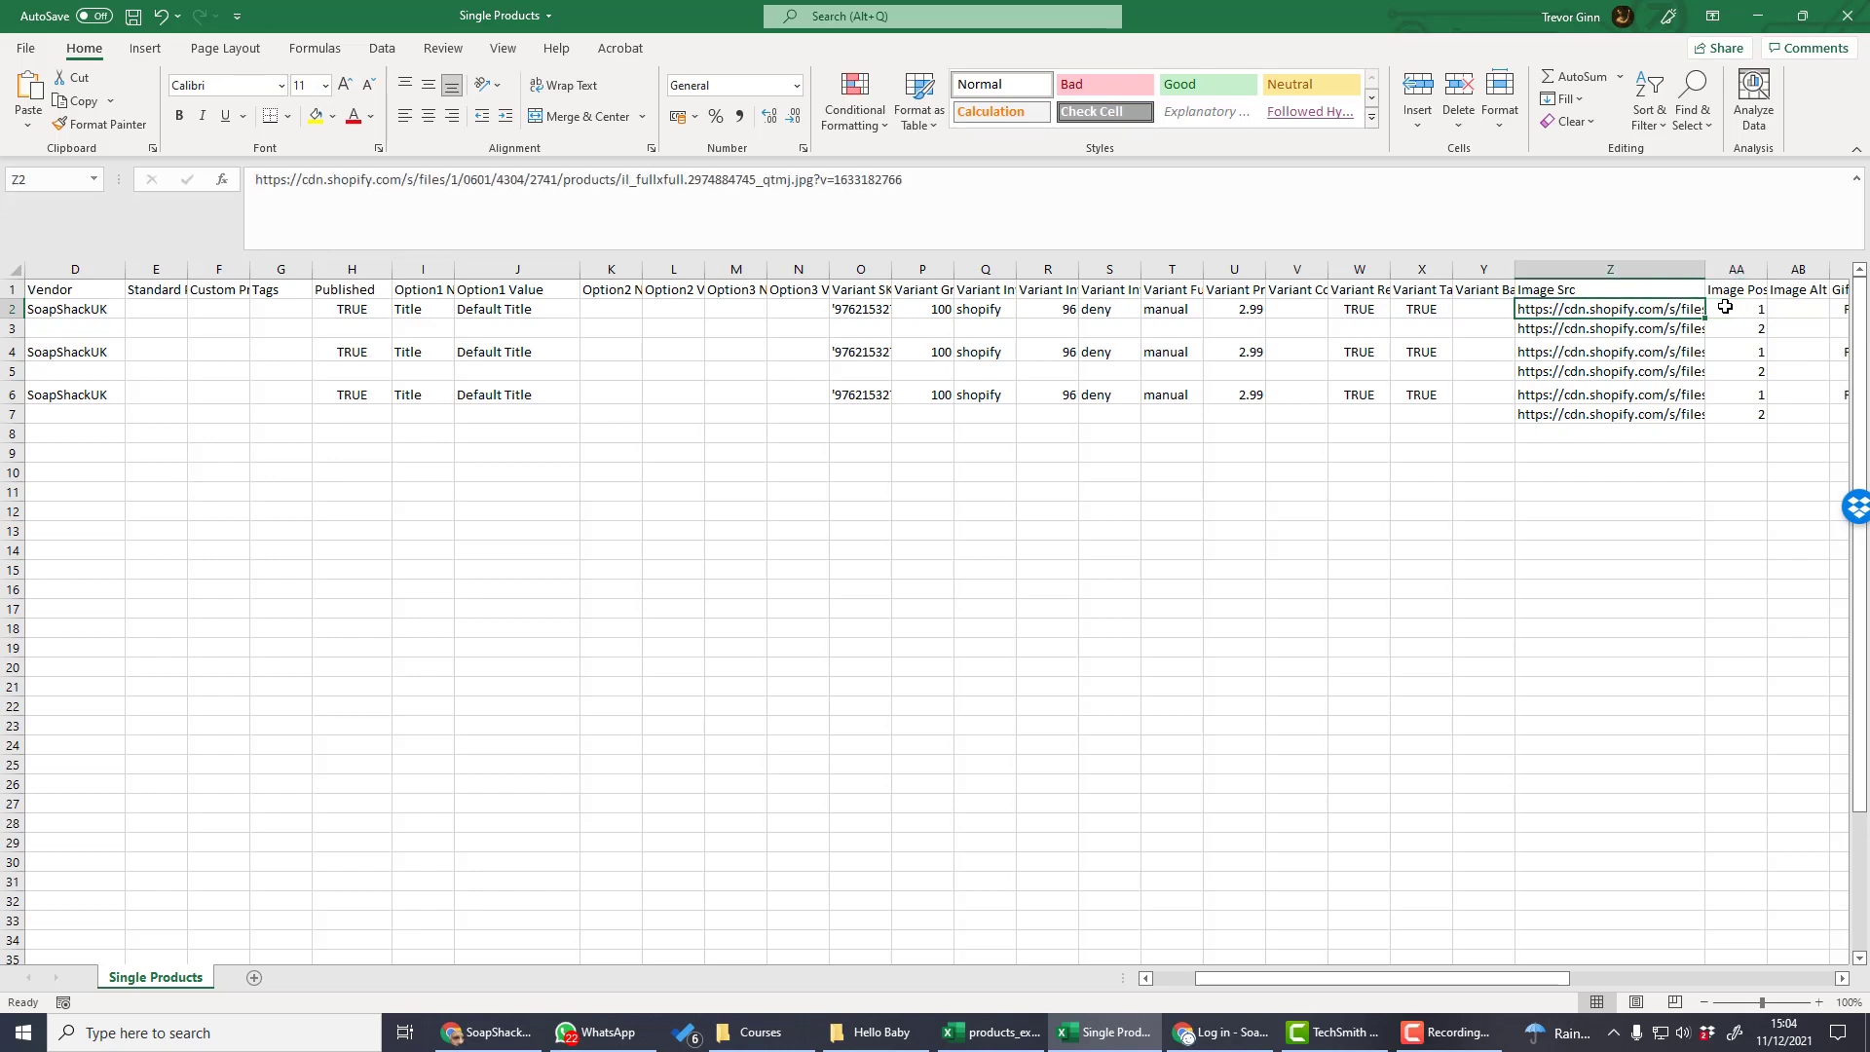
pyautogui.press('Right')
pyautogui.press('Left')
pyautogui.press('Down')
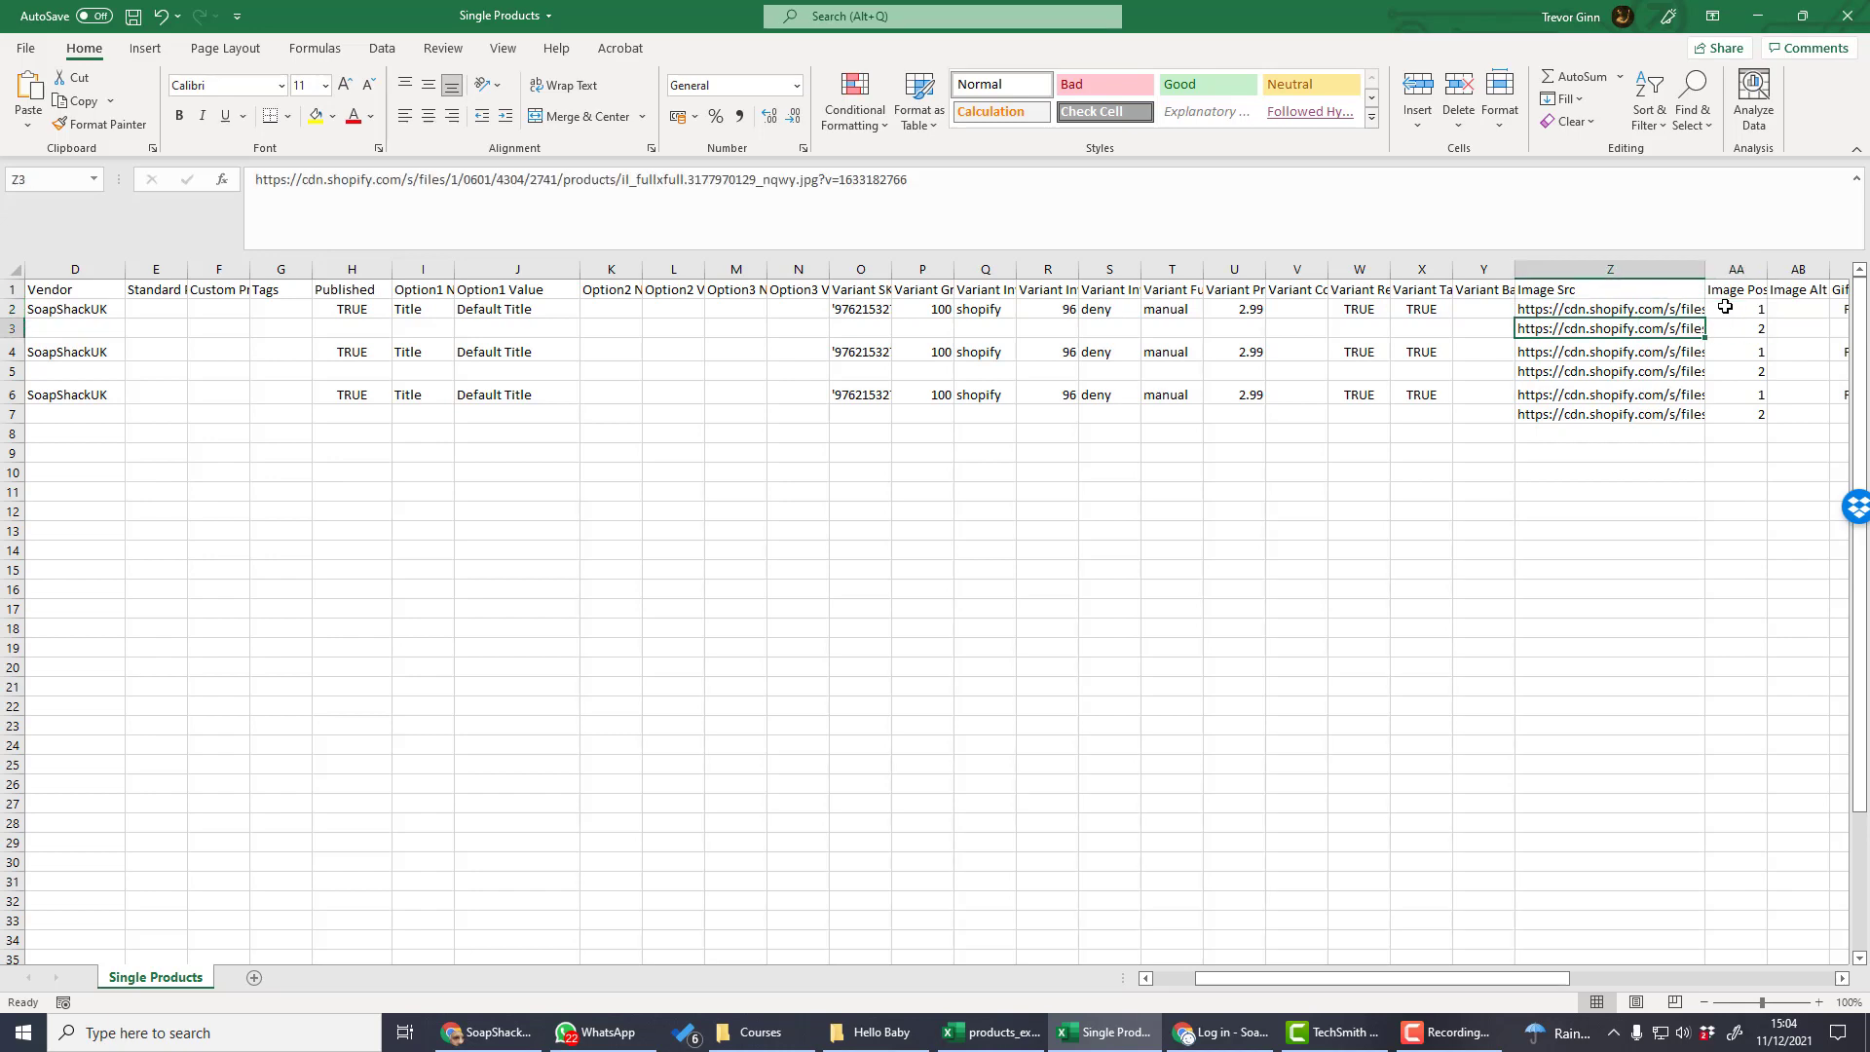
pyautogui.press('Home')
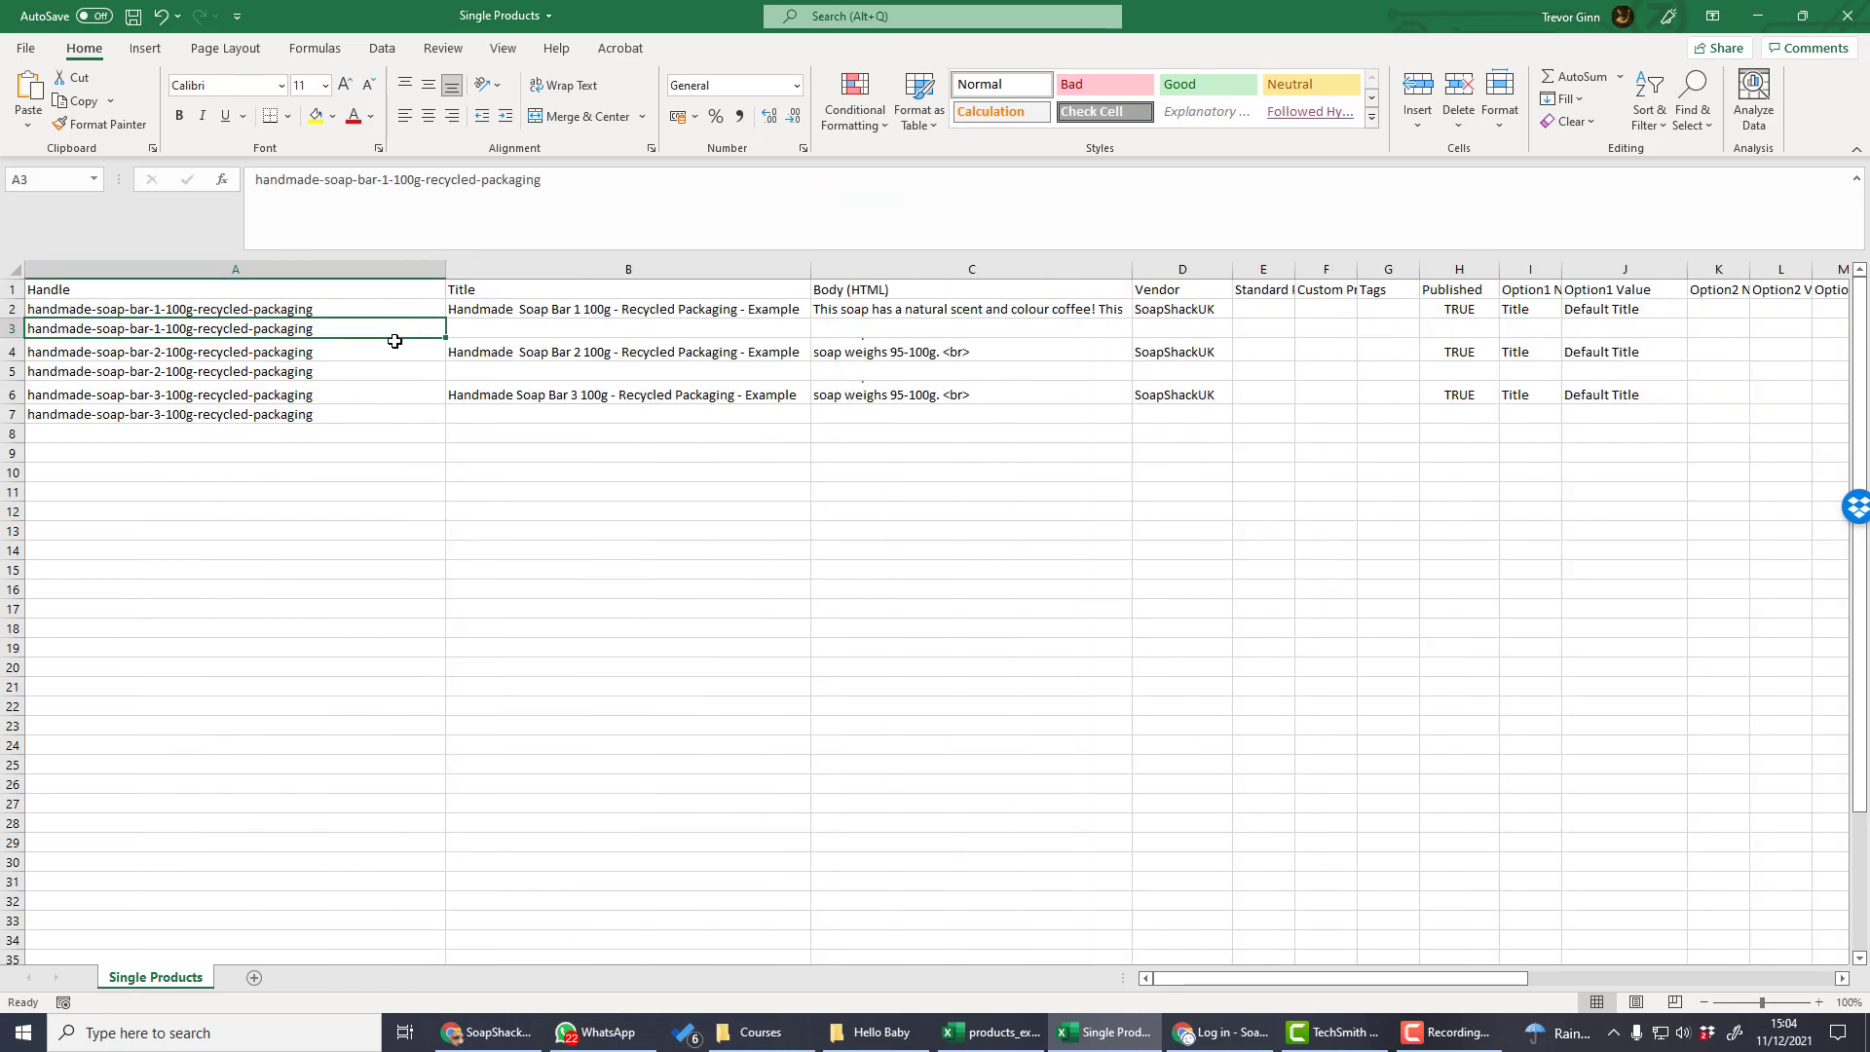
# Insert a blank row 4 and paste Soap Bar 1's handle into A4
pyautogui.click(11, 348)
pyautogui.rightClick(12, 348)
pyautogui.click(98, 503)
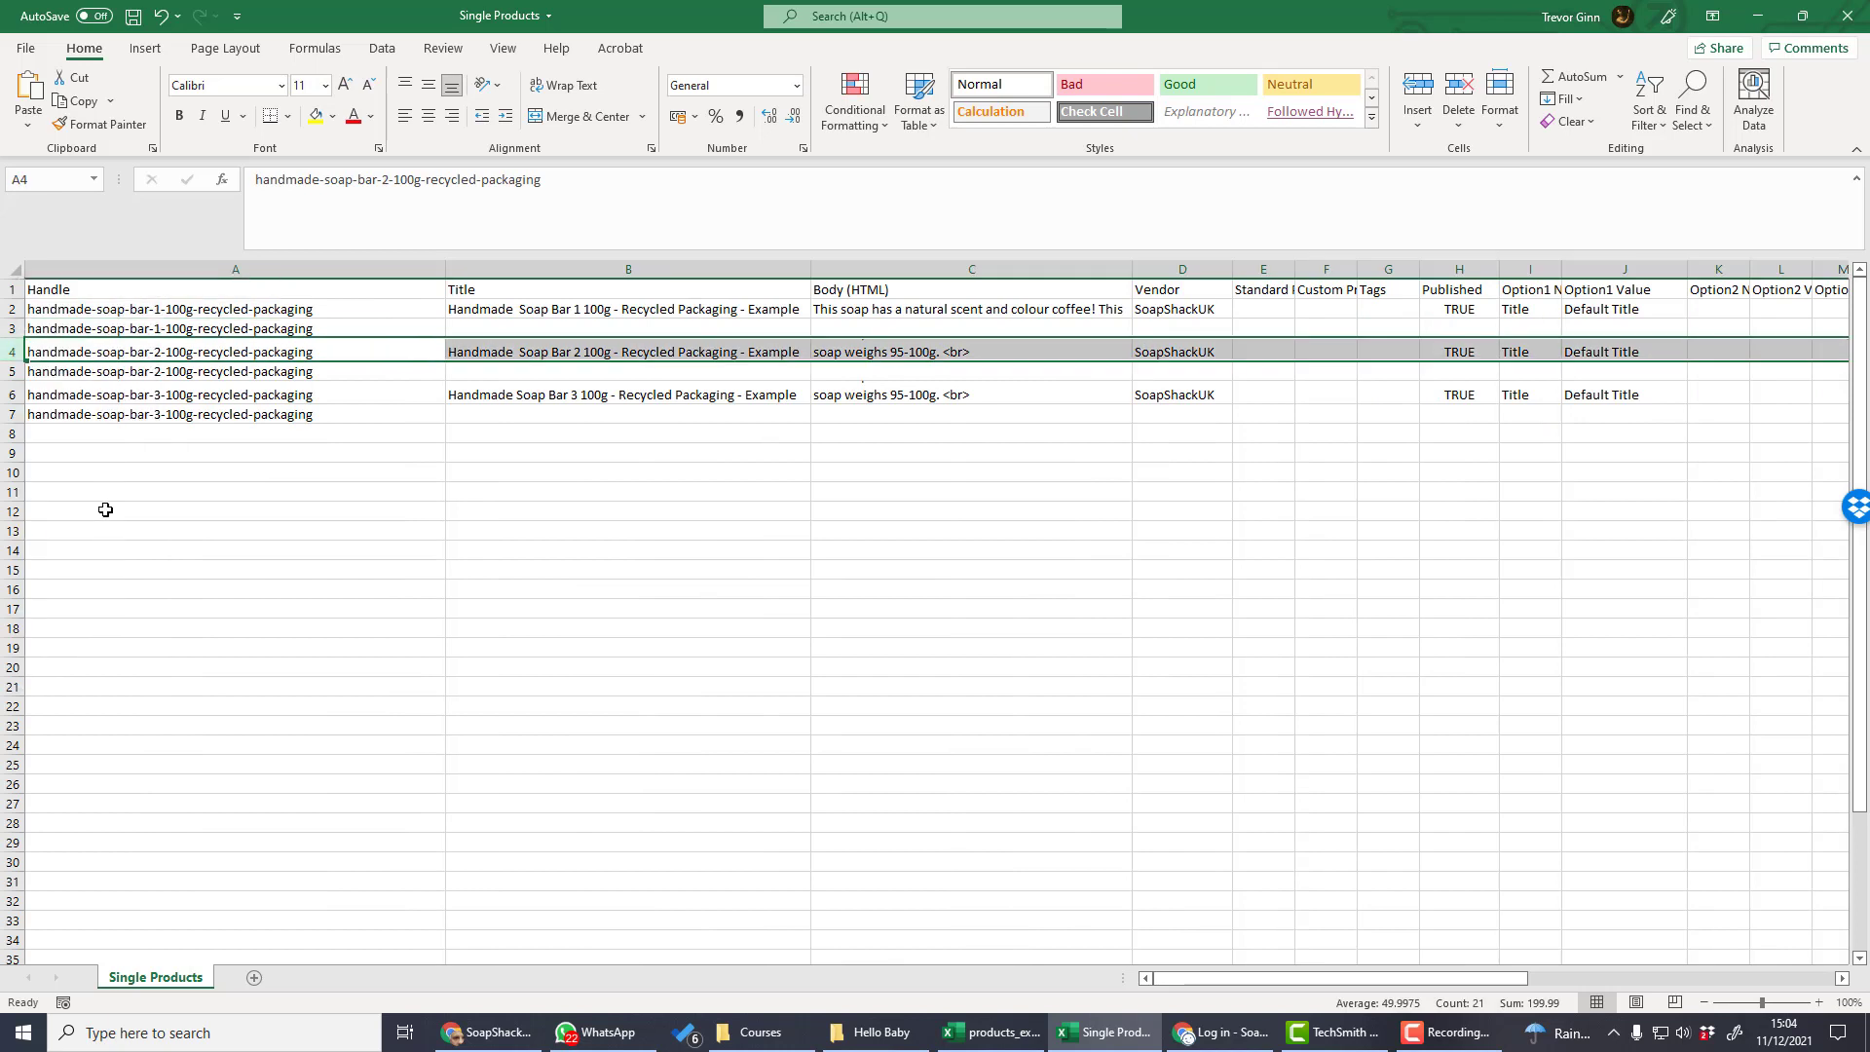
pyautogui.click(195, 329)
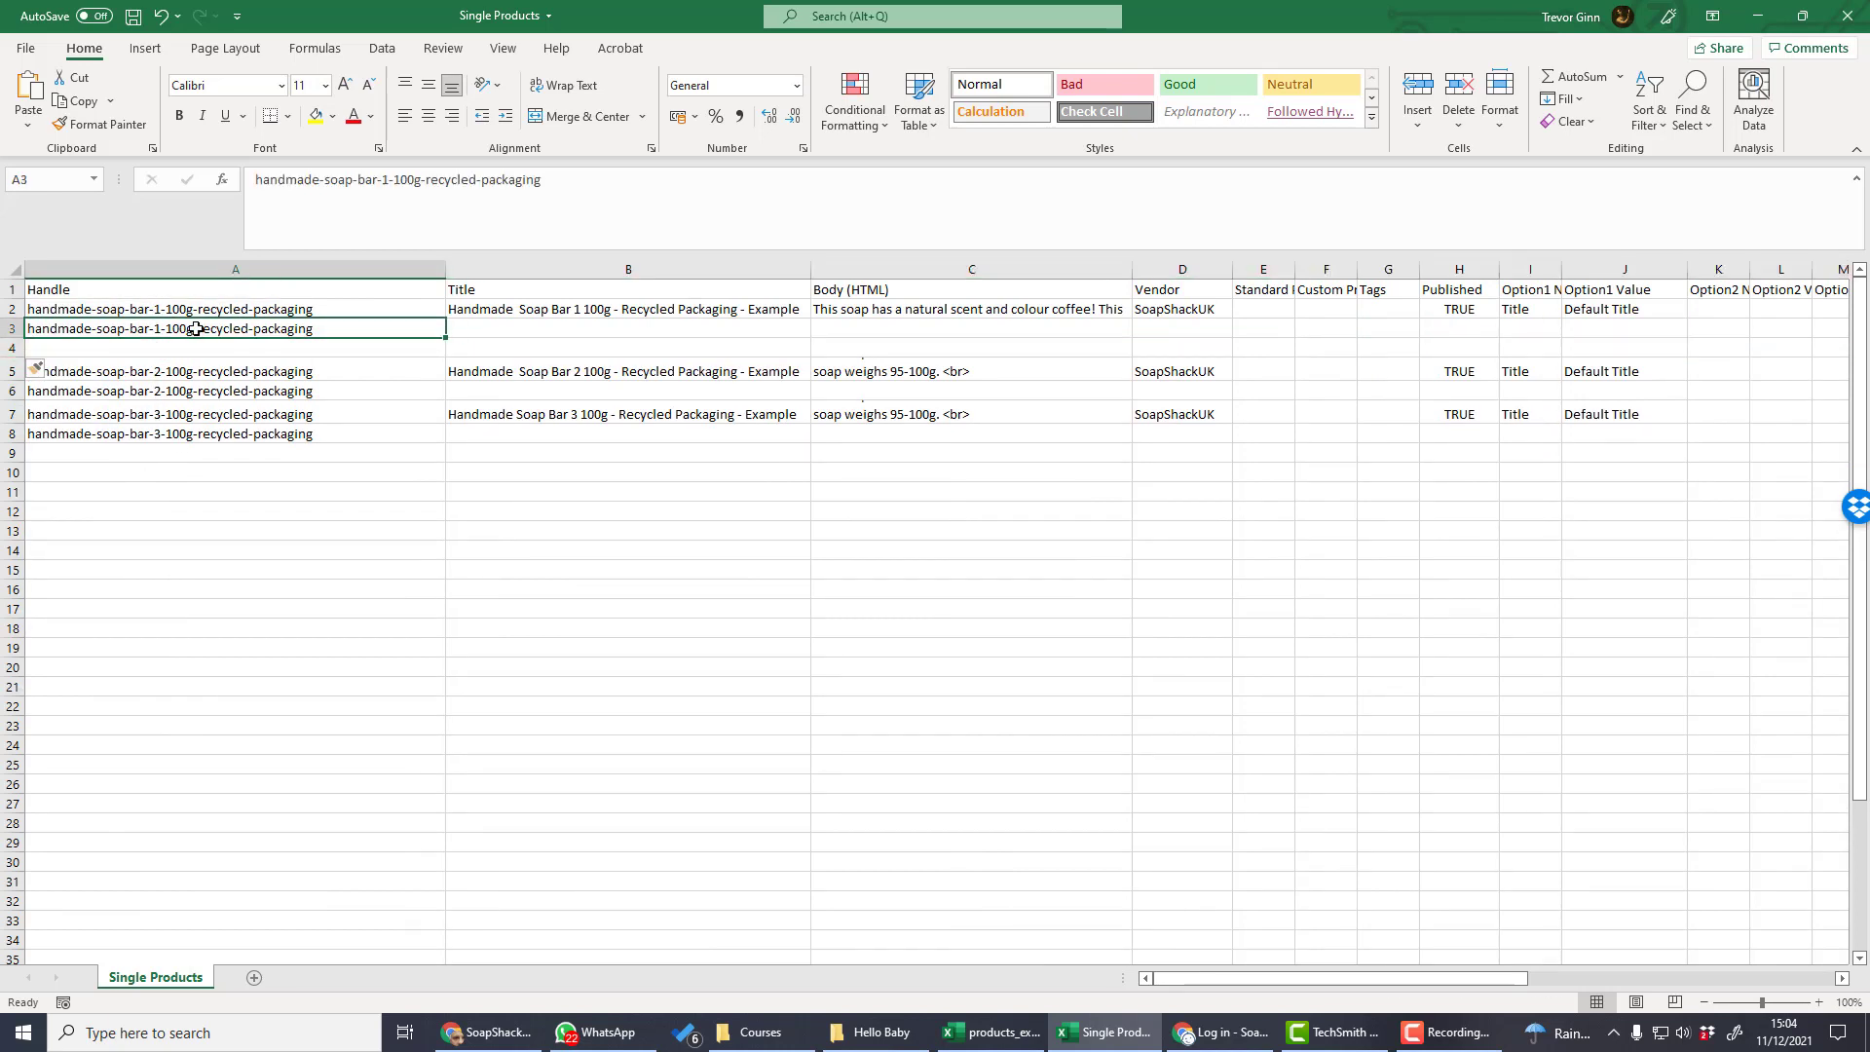
pyautogui.hotkey('ctrl', 'c')
pyautogui.click(188, 348)
pyautogui.hotkey('ctrl', 'v')
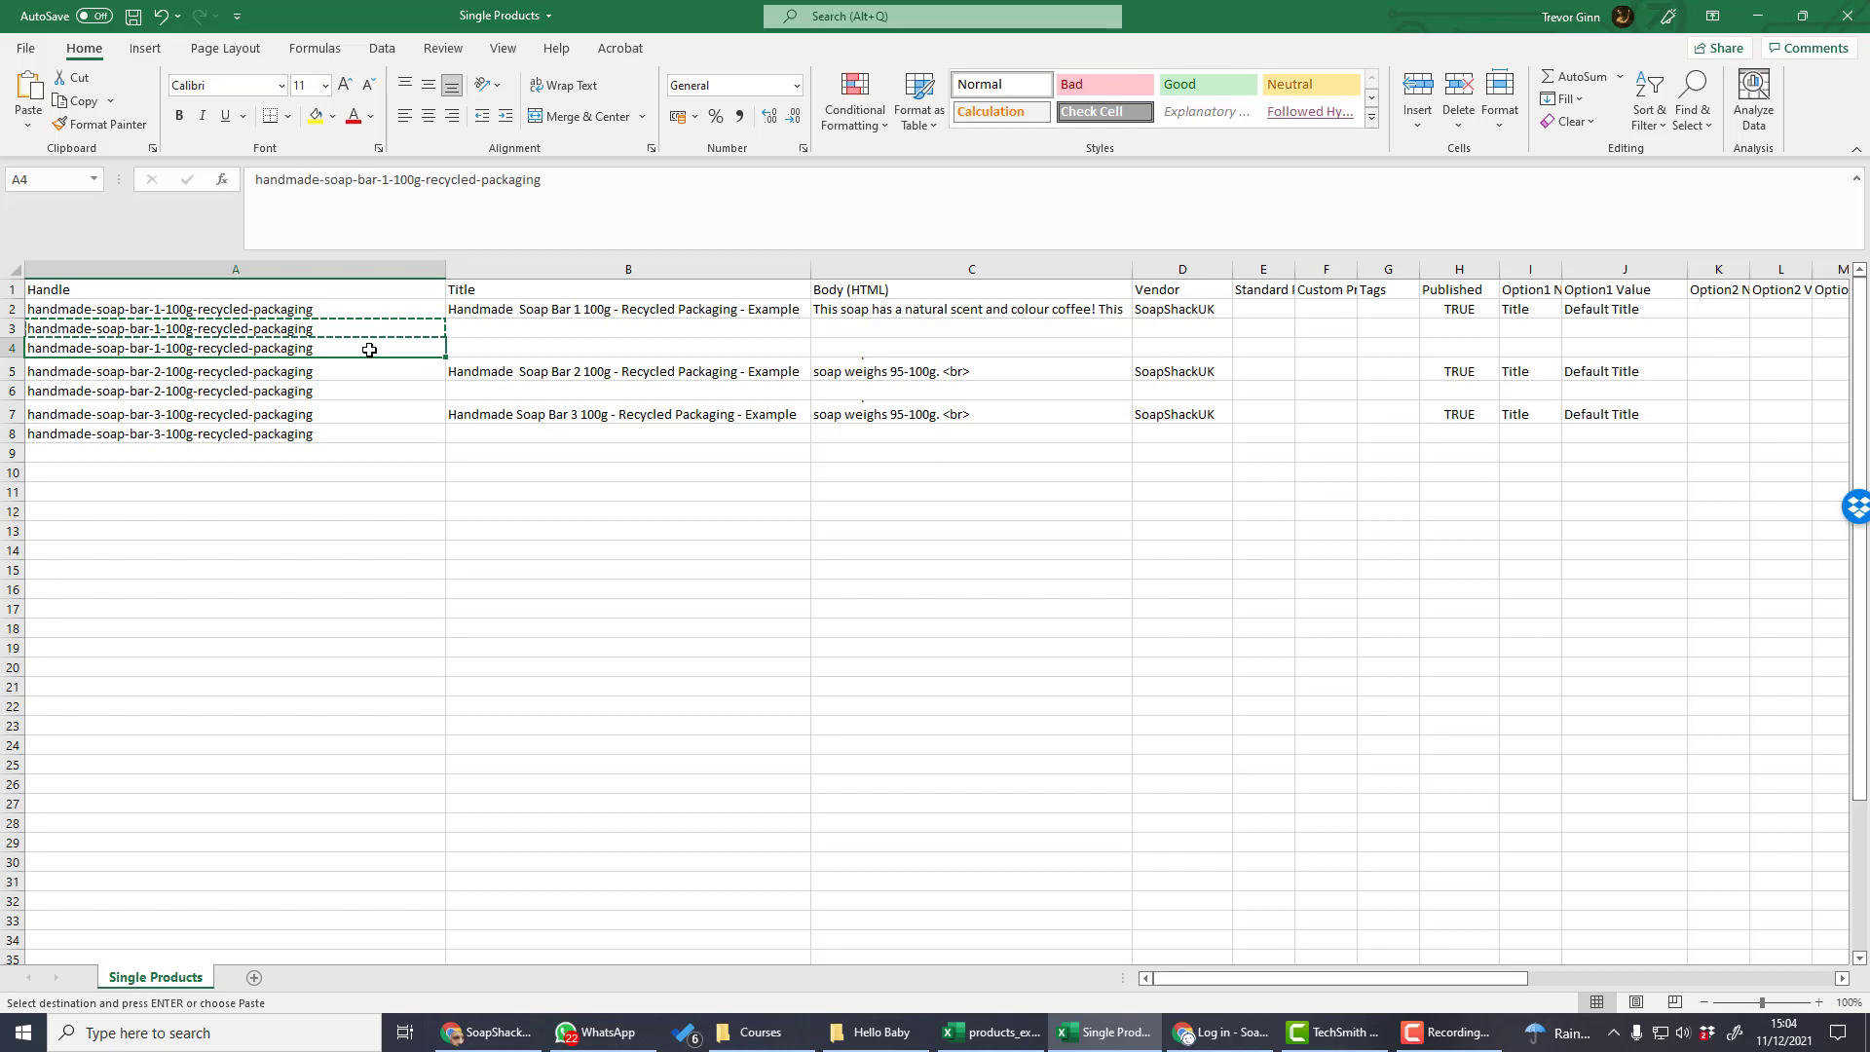
# Copy the second image URL into Z4 and set image position 3 in AA4
pyautogui.press('Right')
pyautogui.press('Right')
pyautogui.press('Right')
pyautogui.press('Right')
pyautogui.press('Right')
pyautogui.press('Right')
pyautogui.press('Right')
pyautogui.press('Right')
pyautogui.press('Right')
pyautogui.press('Right')
pyautogui.press('Right')
pyautogui.press('Right')
pyautogui.press('Right')
pyautogui.press('Right')
pyautogui.press('Right')
pyautogui.press('Right')
pyautogui.press('Right')
pyautogui.press('Right')
pyautogui.press('Right')
pyautogui.press('Right')
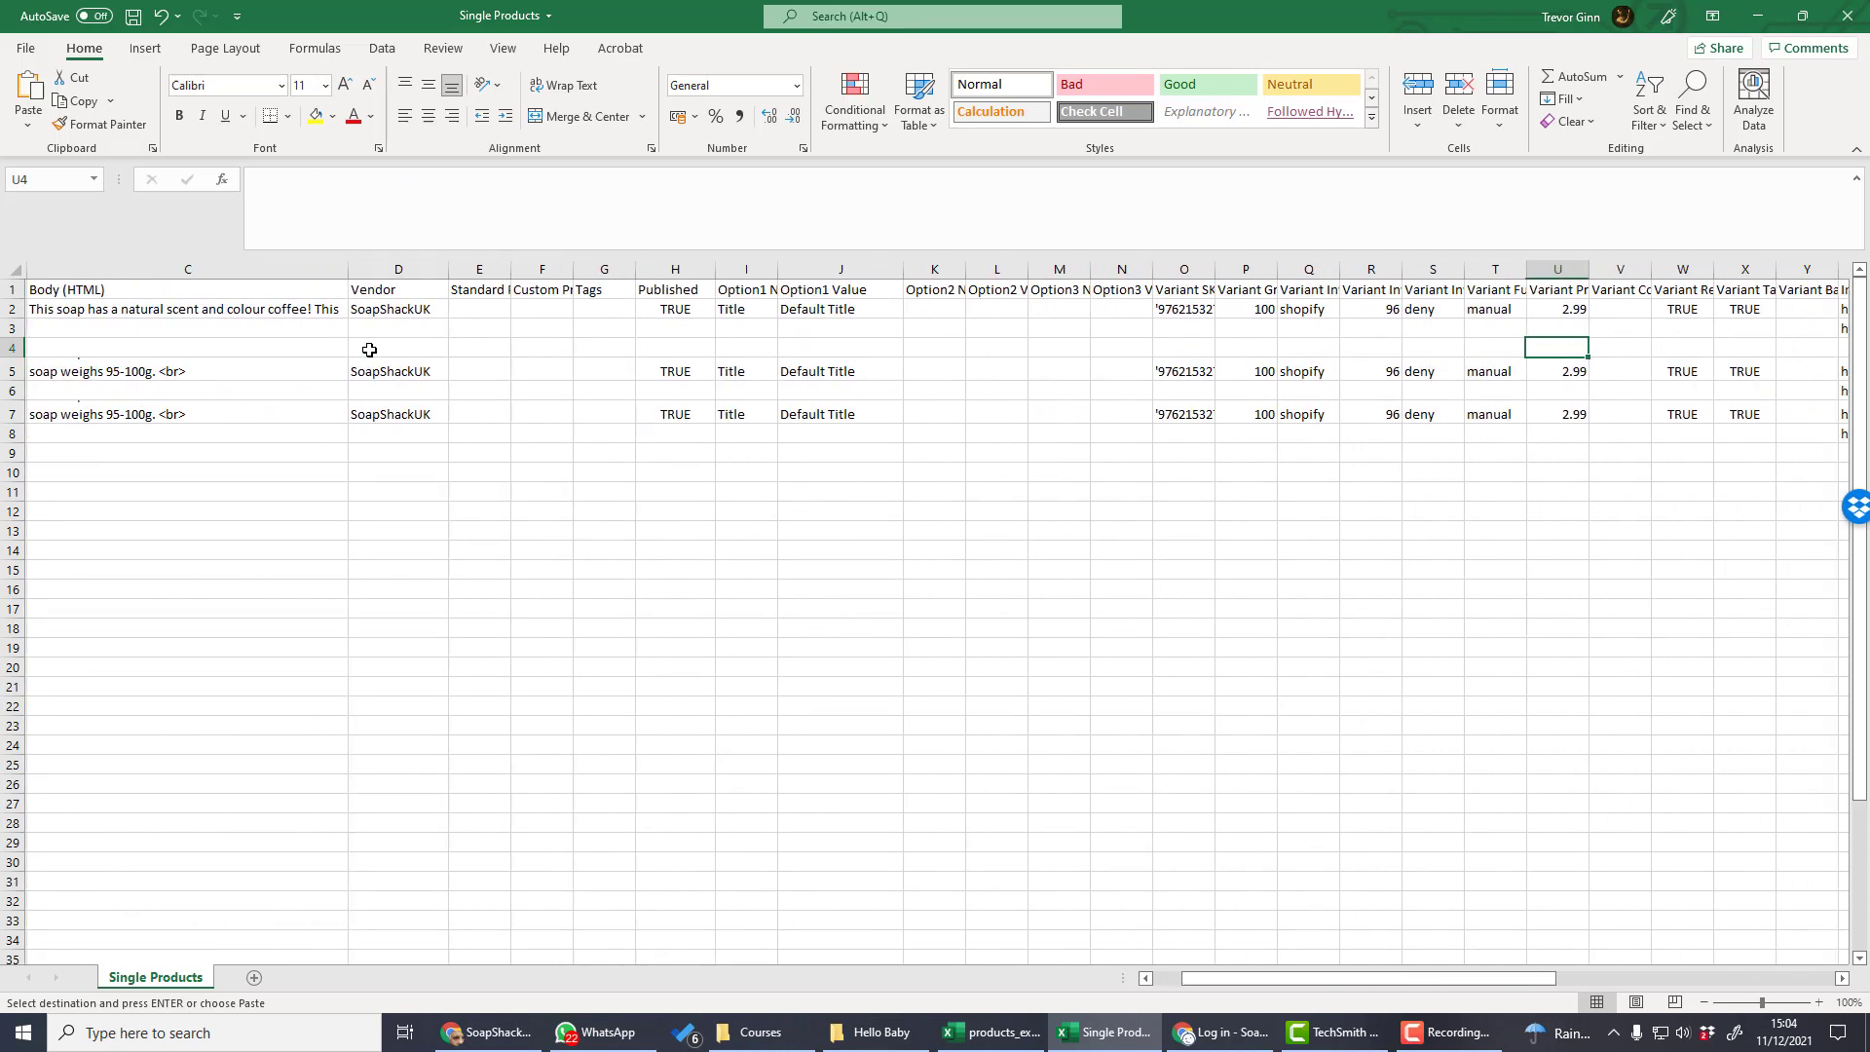
pyautogui.press('Right')
pyautogui.press('Right')
pyautogui.press('Right')
pyautogui.press('Right')
pyautogui.press('Right')
pyautogui.press('Right')
pyautogui.press('Left')
pyautogui.press('Up')
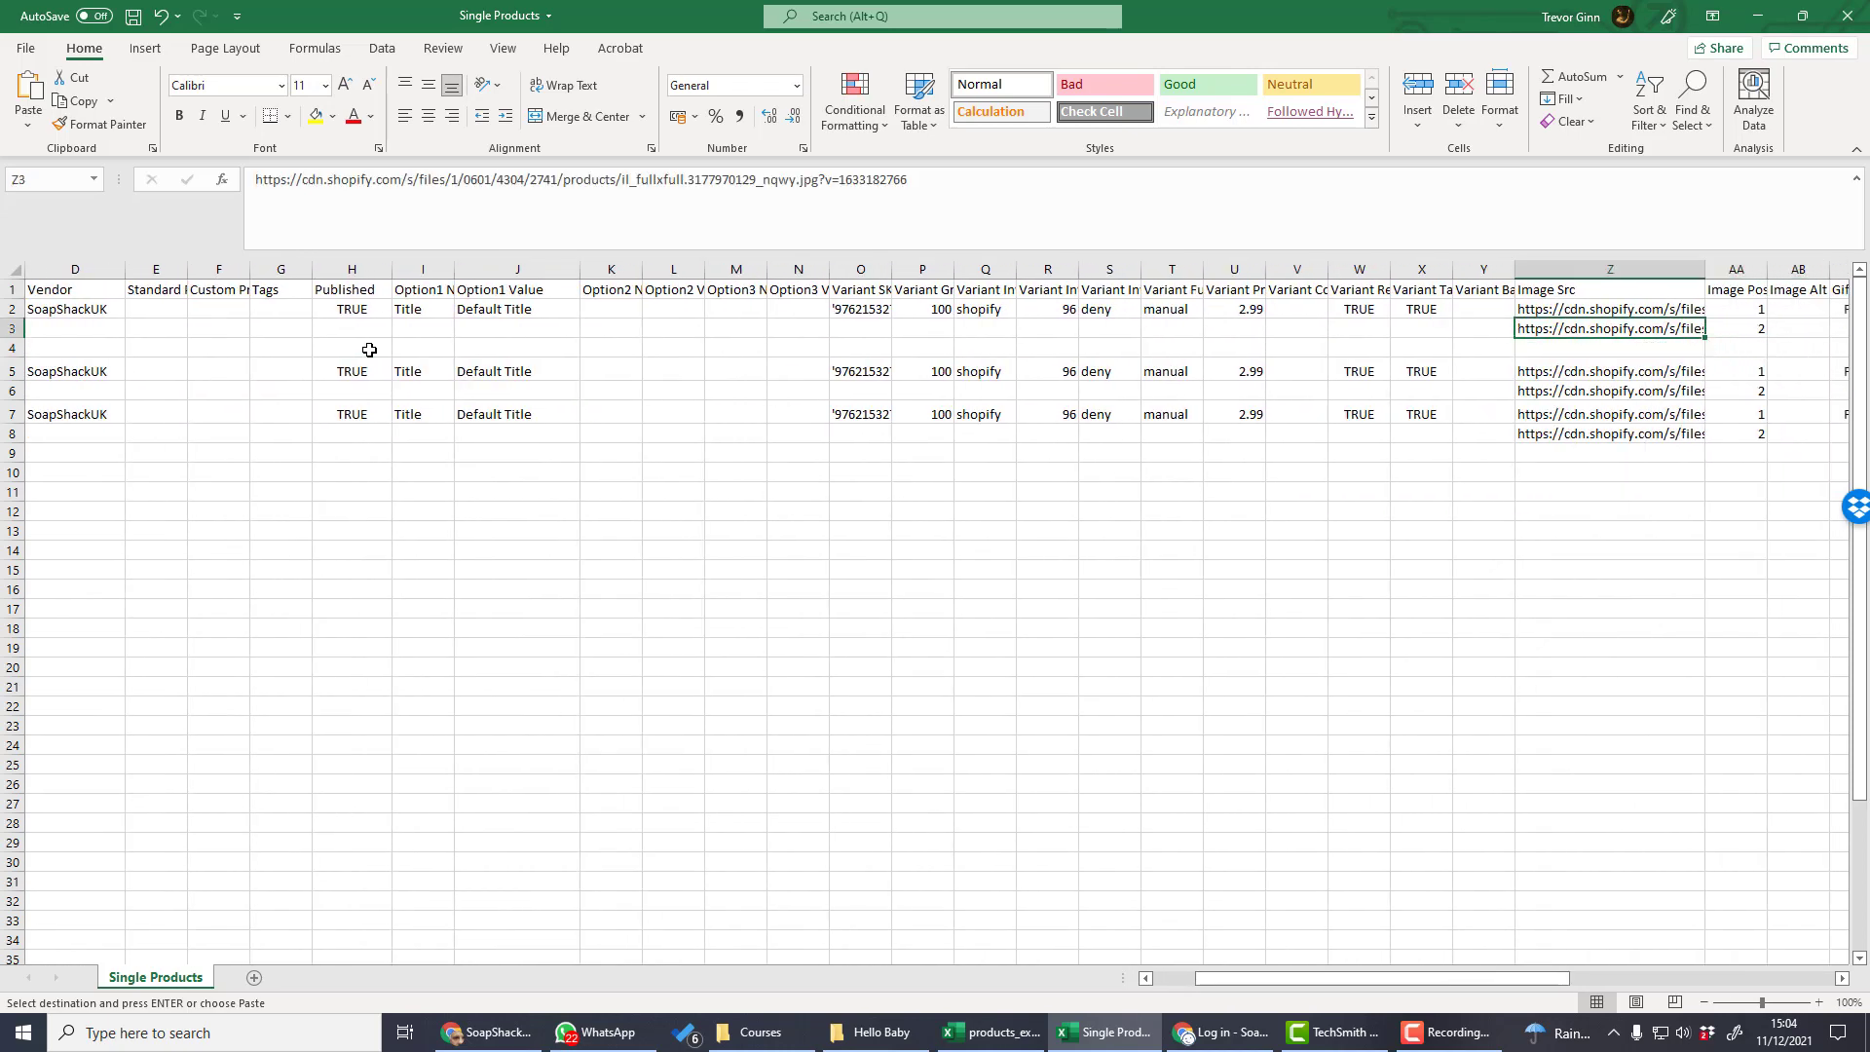
pyautogui.hotkey('ctrl', 'c')
pyautogui.press('Down')
pyautogui.hotkey('ctrl', 'v')
pyautogui.press('Right')
pyautogui.press('Up')
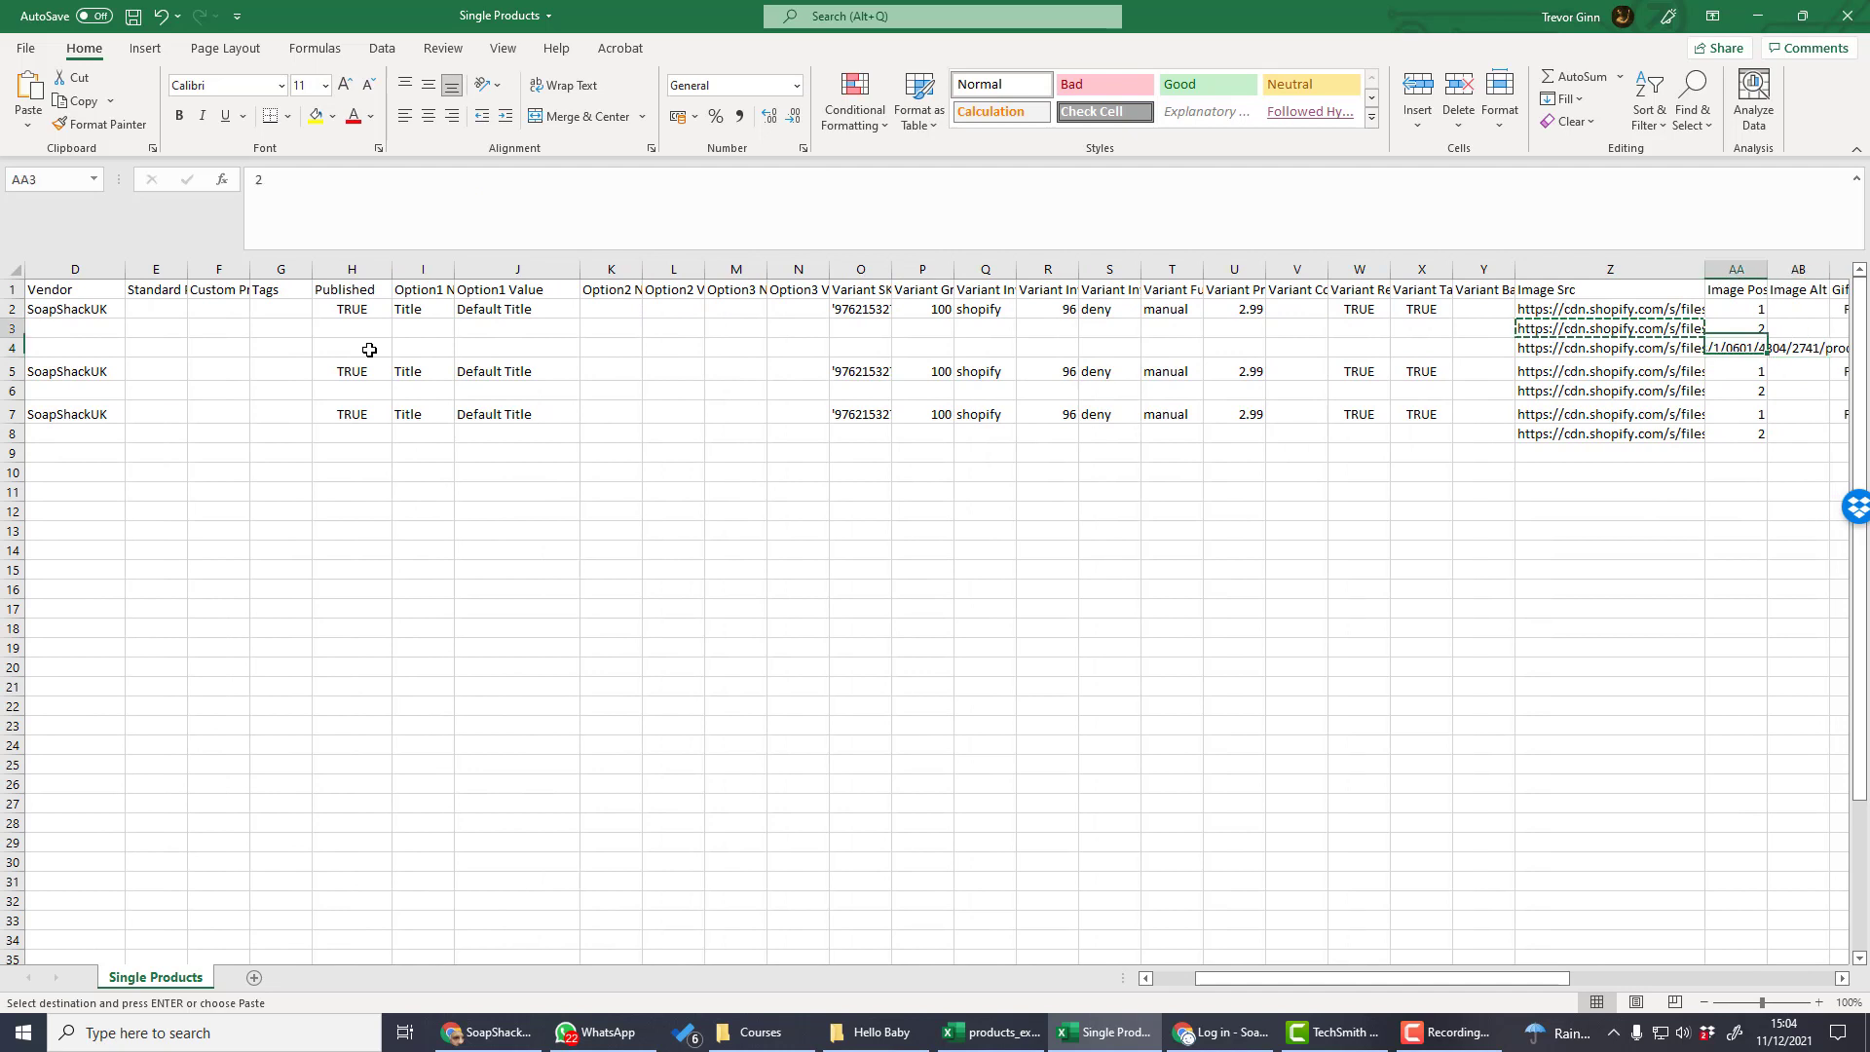
pyautogui.press('Down')
pyautogui.write('3')
pyautogui.press('Right')
pyautogui.press('Right')
pyautogui.press('Right')
pyautogui.press('Right')
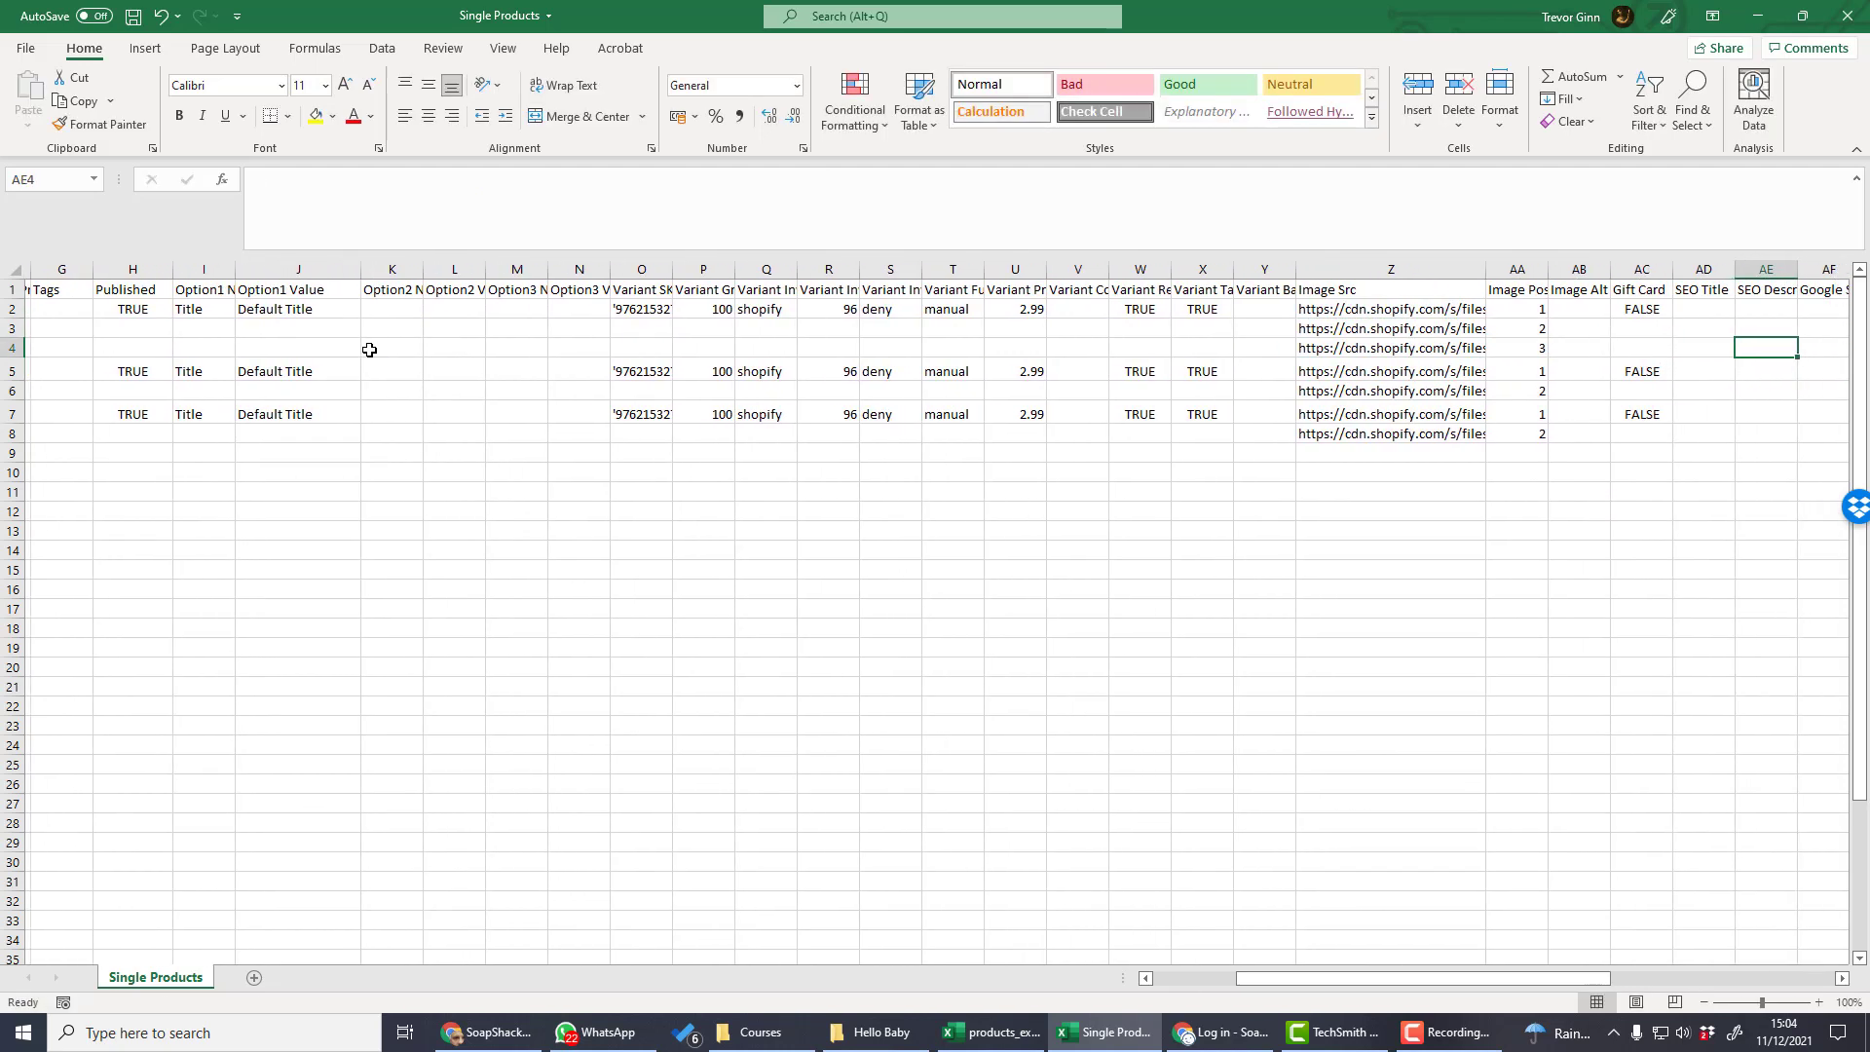
pyautogui.press('Left')
pyautogui.press('Left')
pyautogui.press('Left')
pyautogui.press('Left')
pyautogui.press('Left')
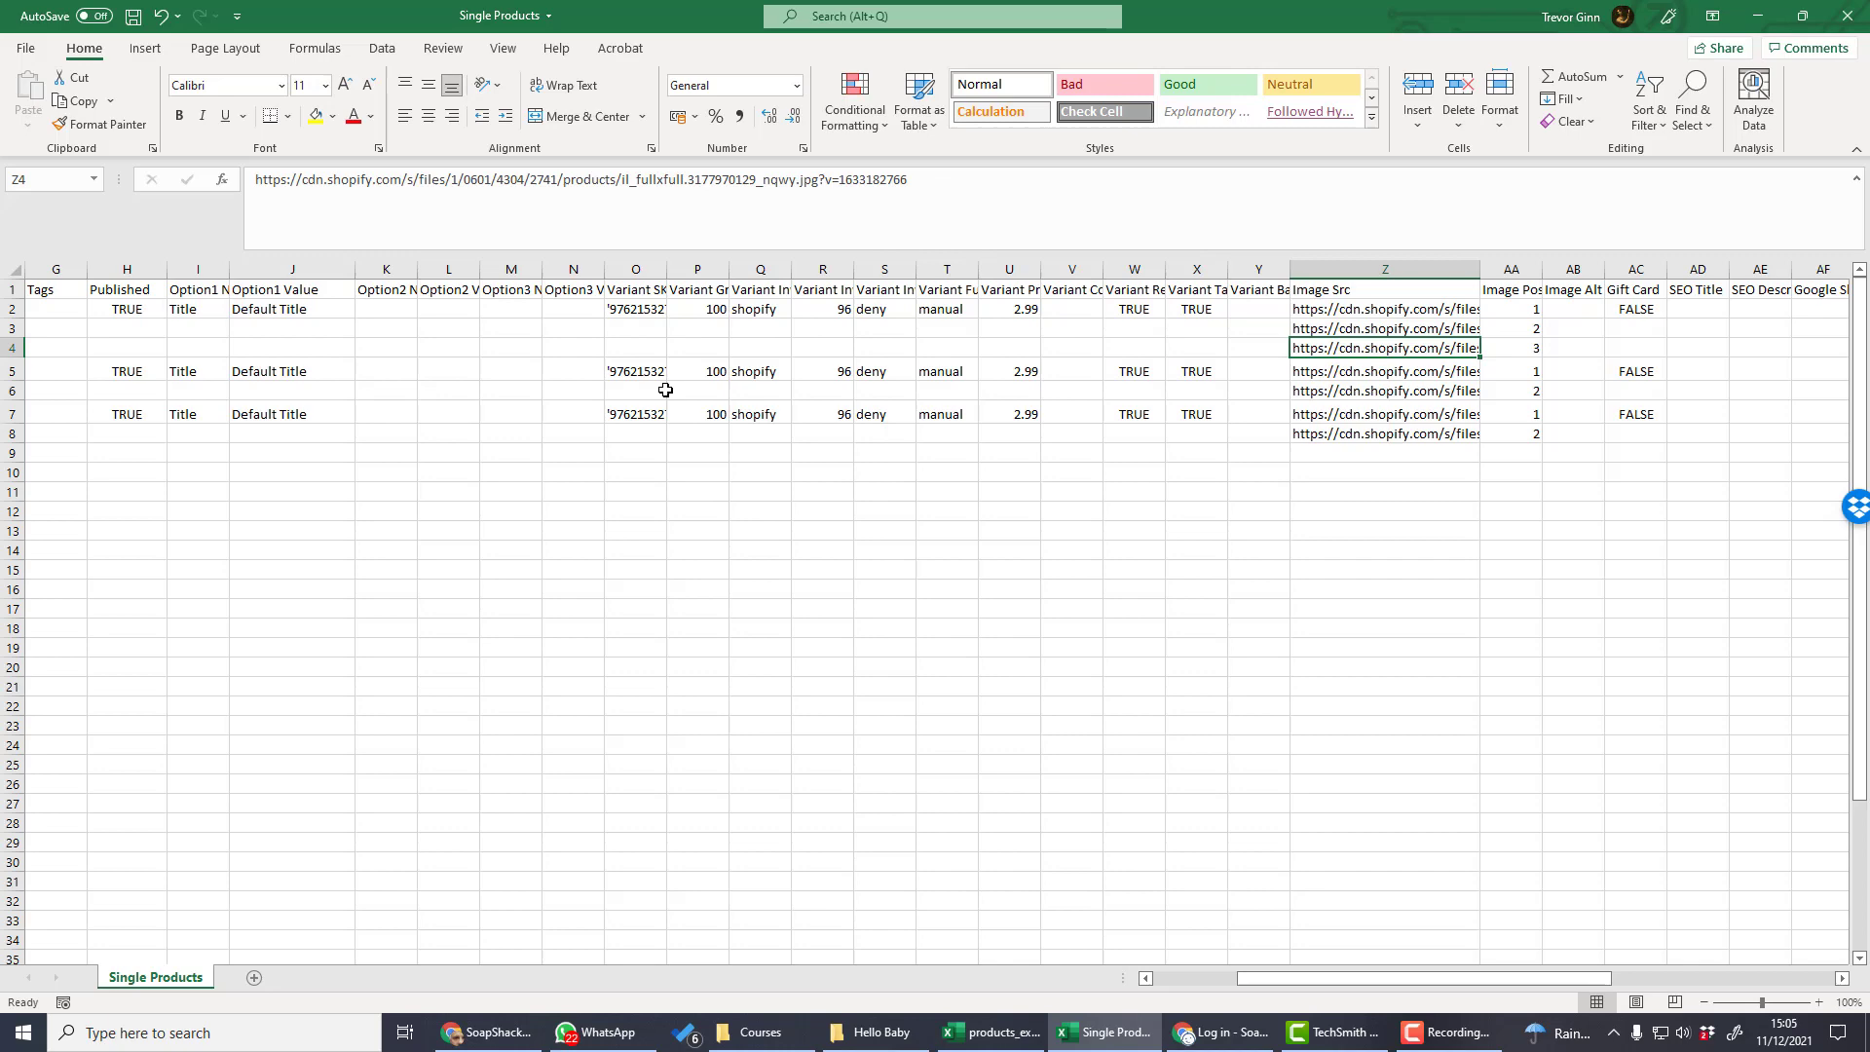
# Copy the 1000_400 image's link from Shopify's Settings > Files
pyautogui.click(484, 1033)
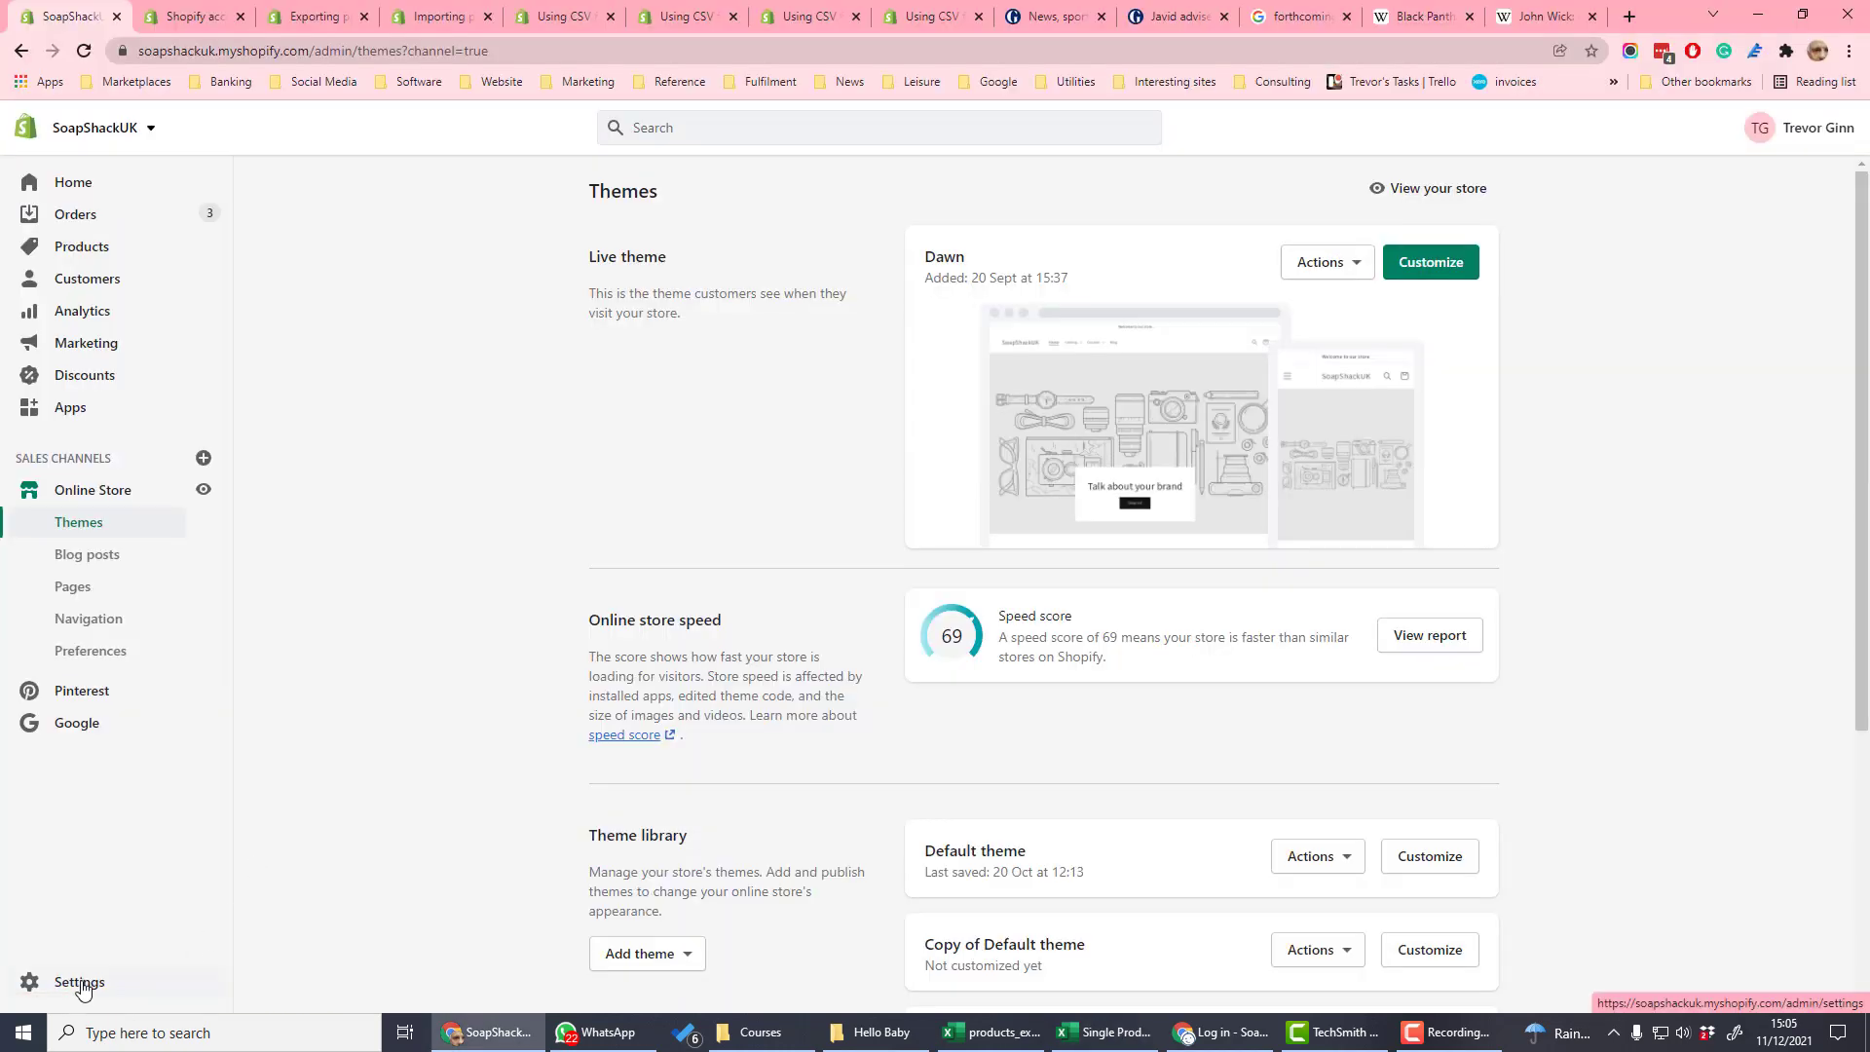
pyautogui.click(78, 981)
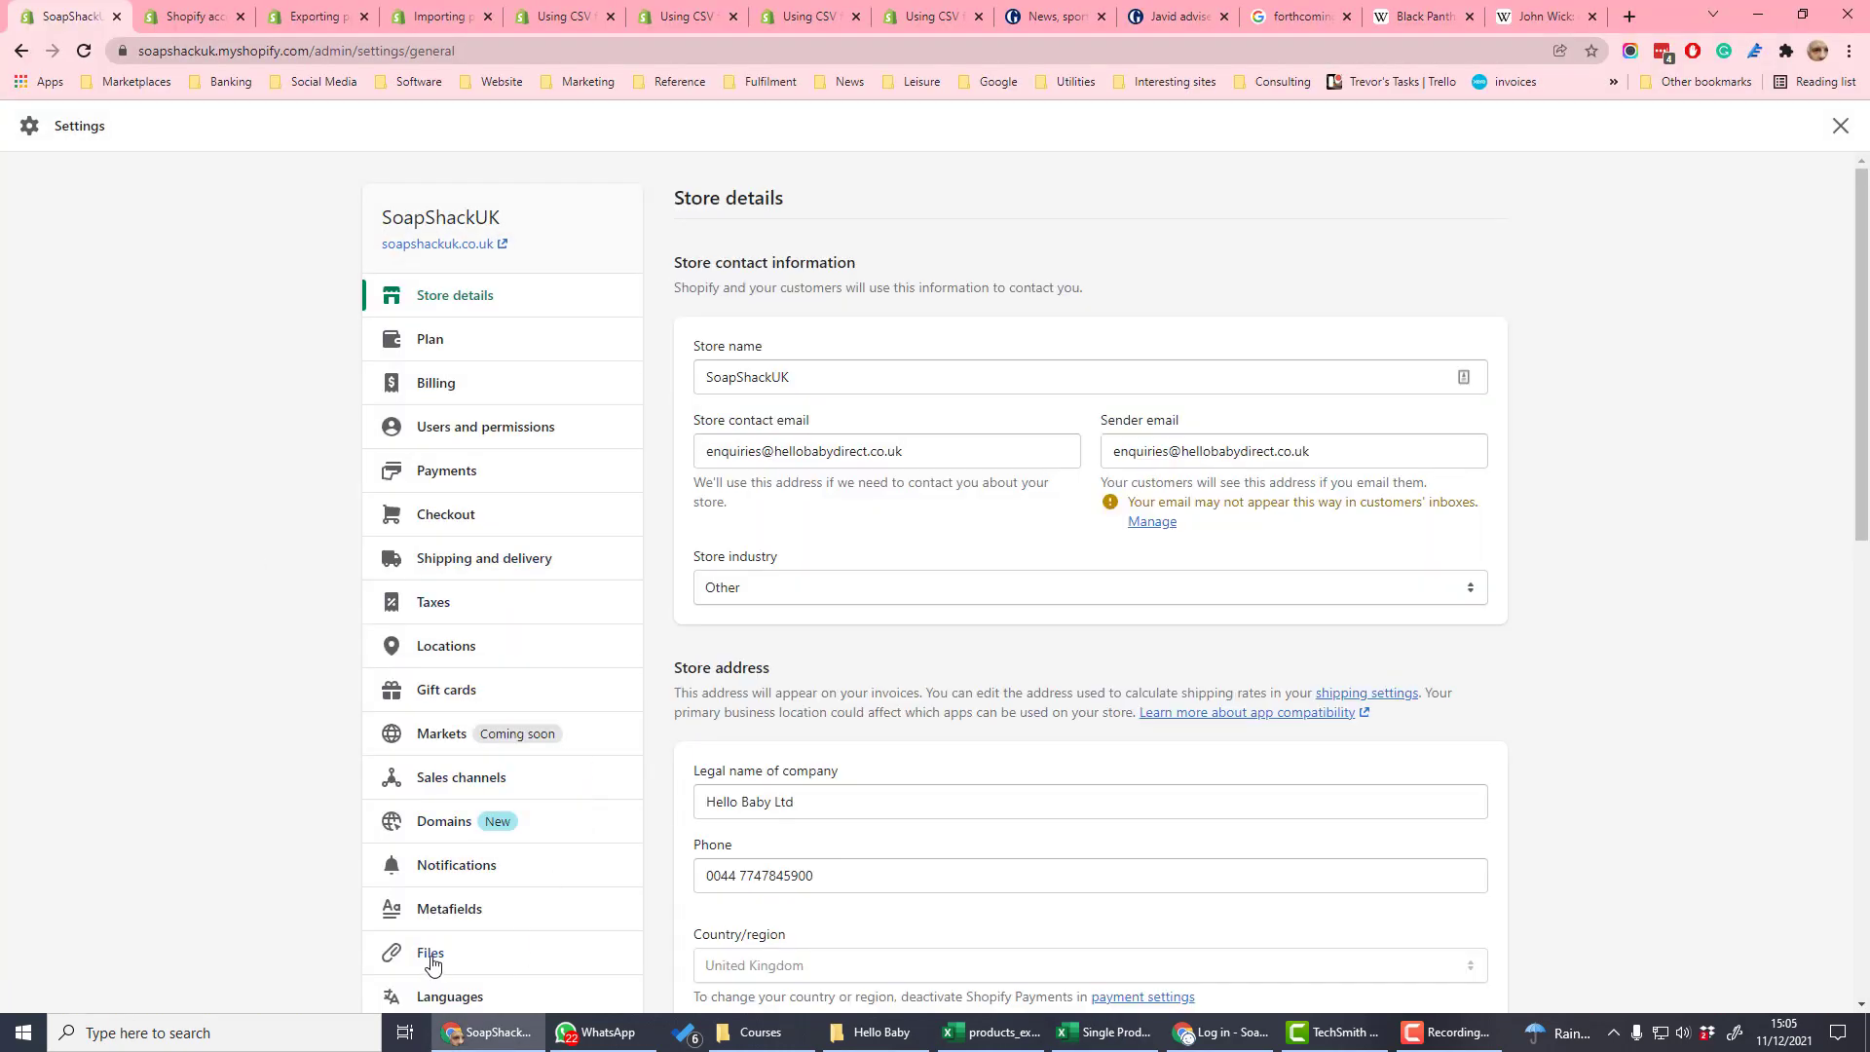
pyautogui.click(429, 952)
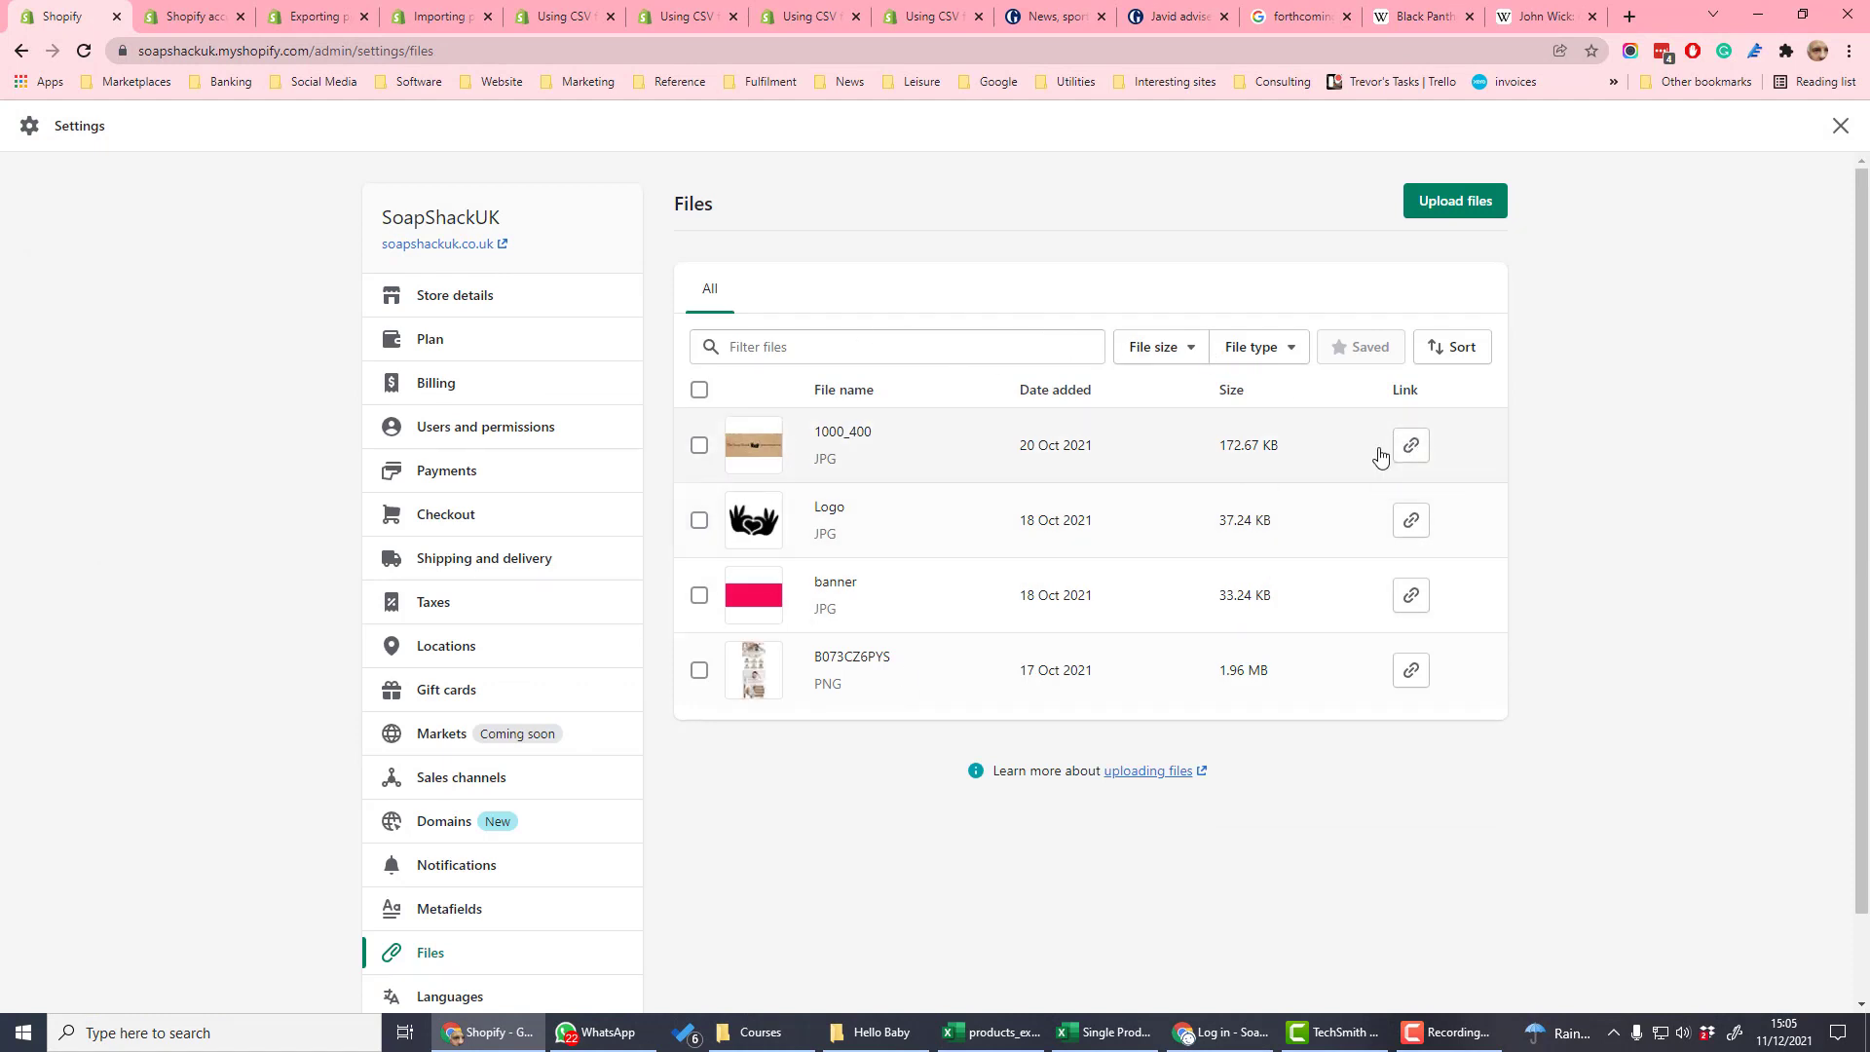
pyautogui.click(1410, 447)
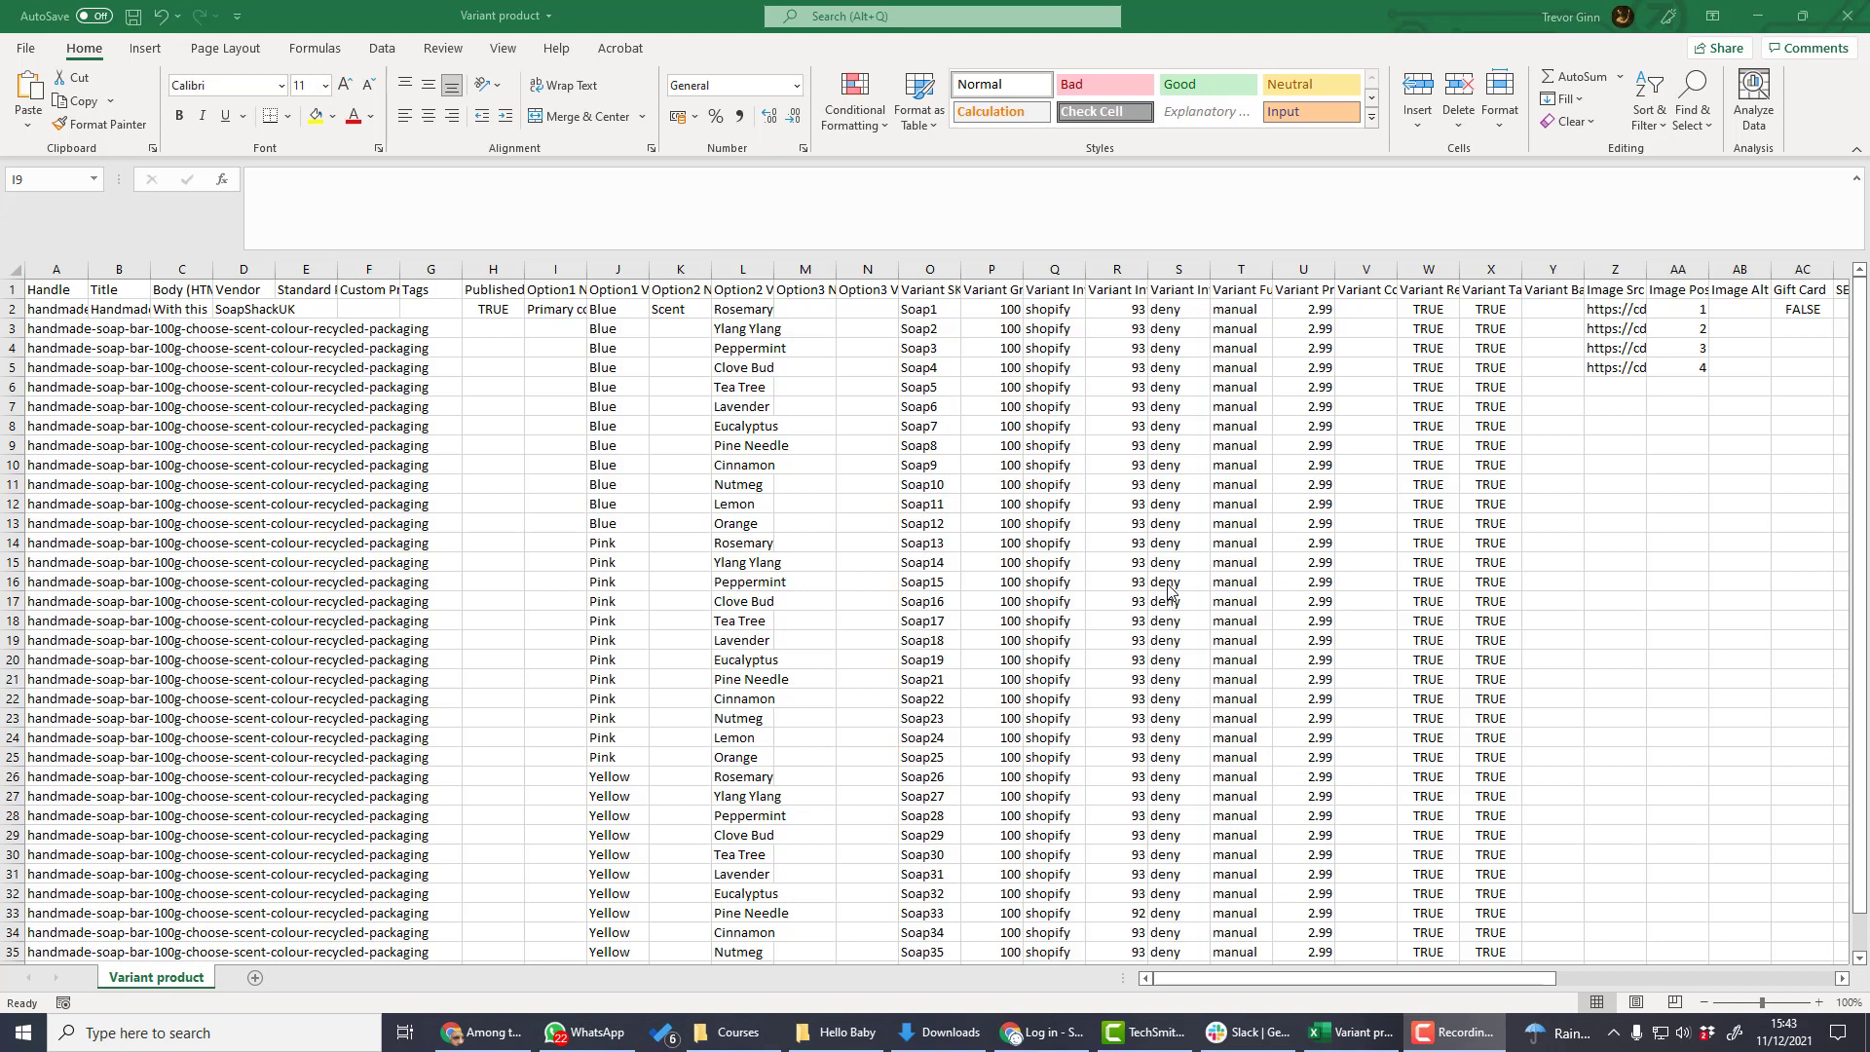
# Widen the Variant sheet's Handle column and review row 2's Blue option, title and description
pyautogui.moveTo(88, 269); pyautogui.dragTo(497, 269)
pyautogui.click(1024, 325)
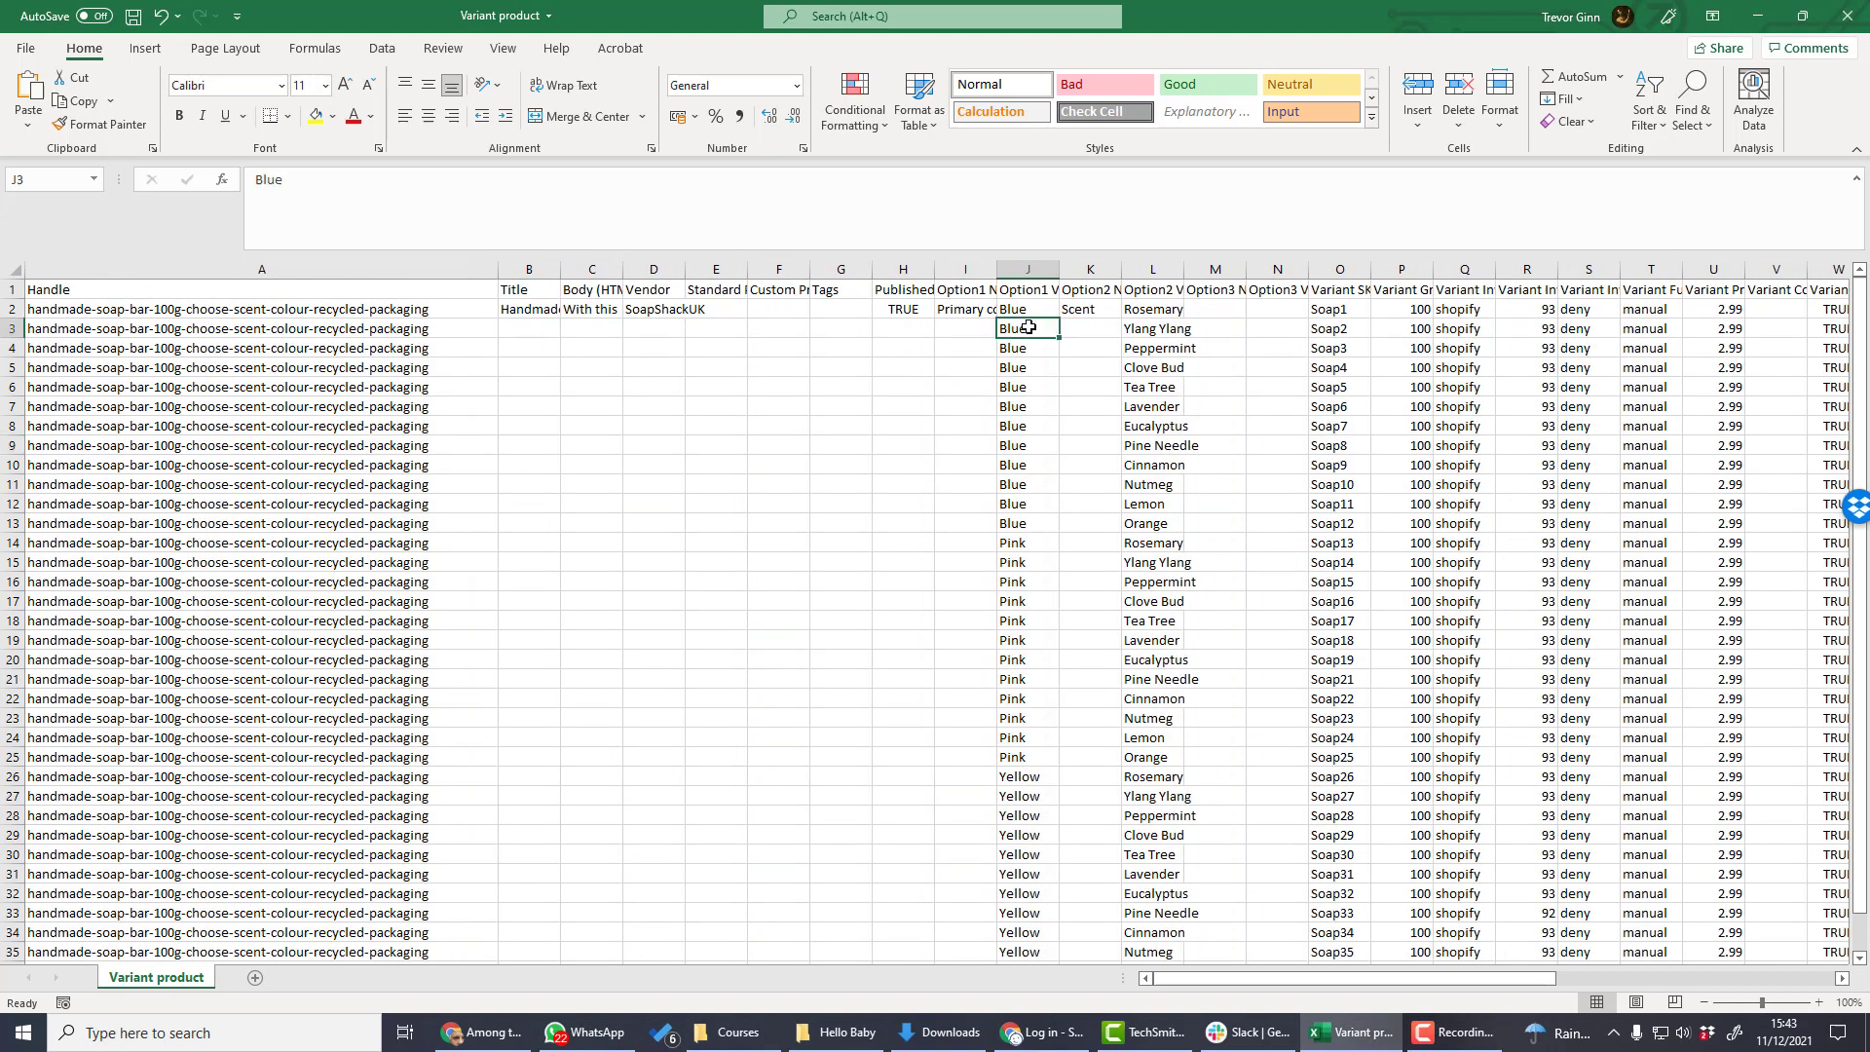
pyautogui.press('Right')
pyautogui.press('Right')
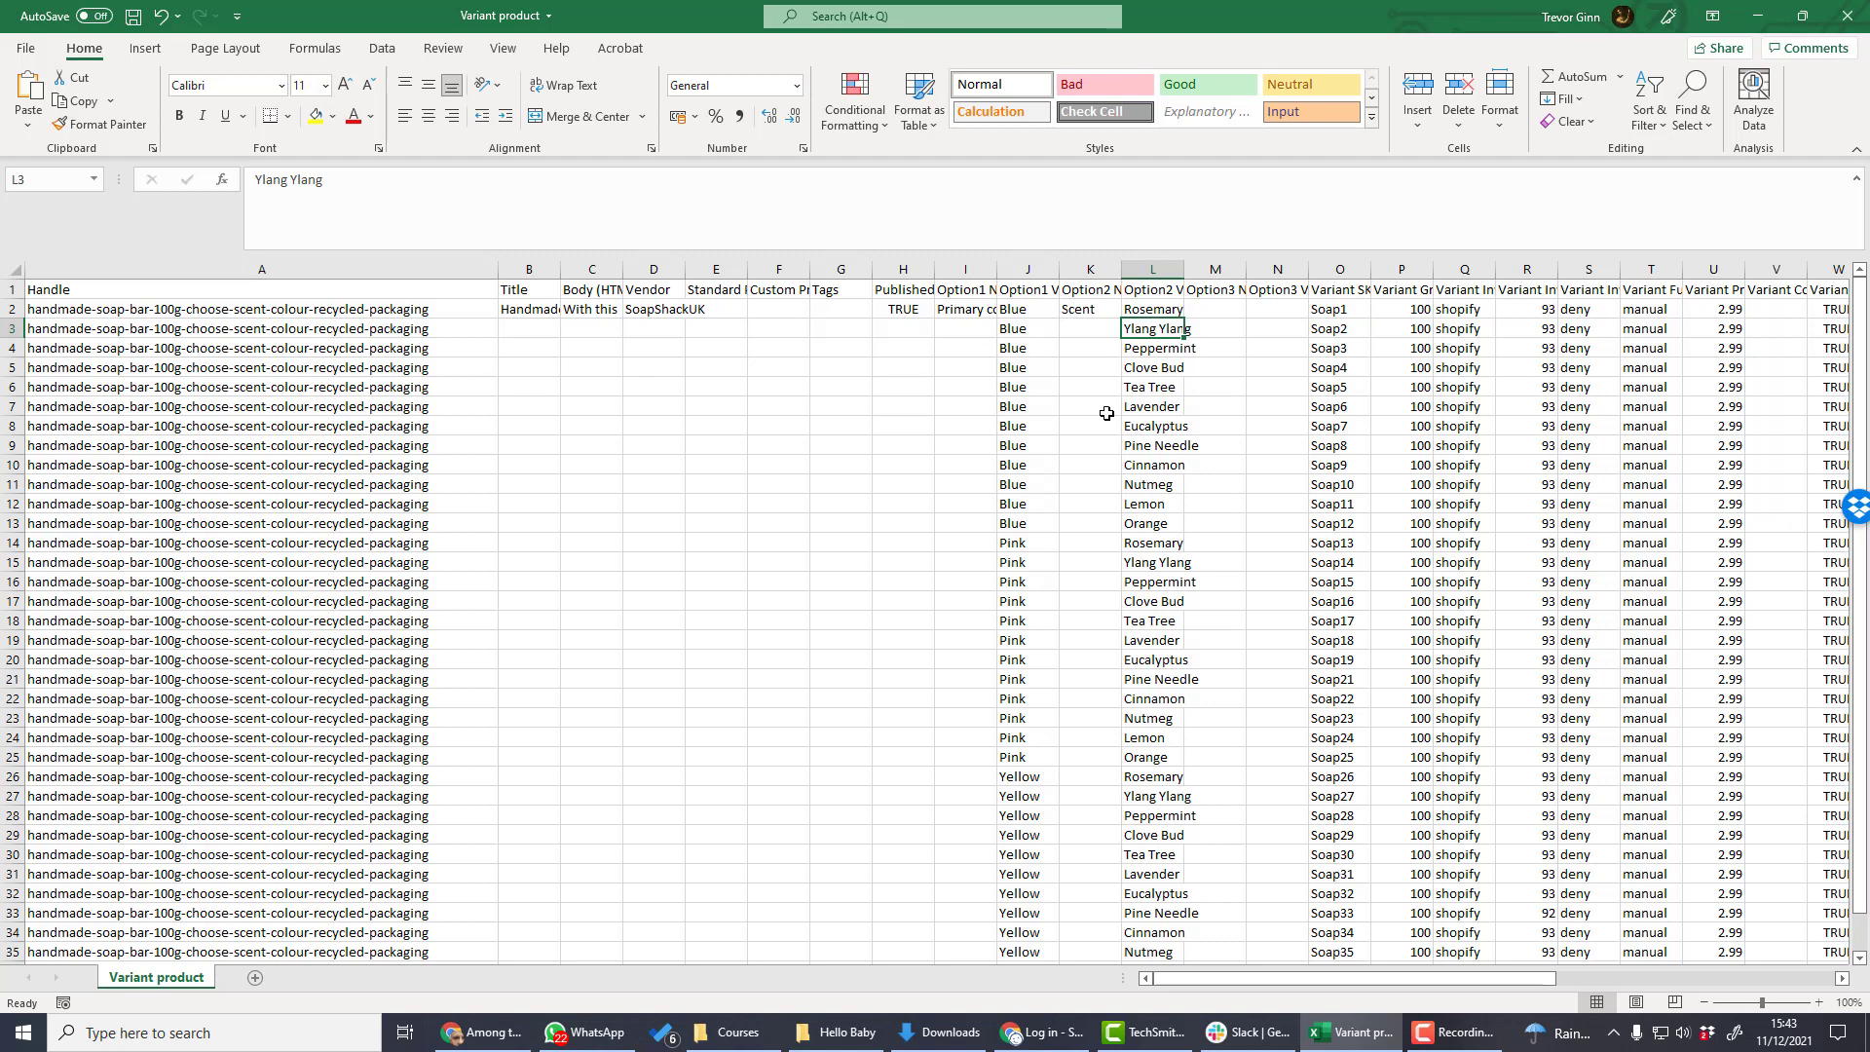
pyautogui.click(12, 308)
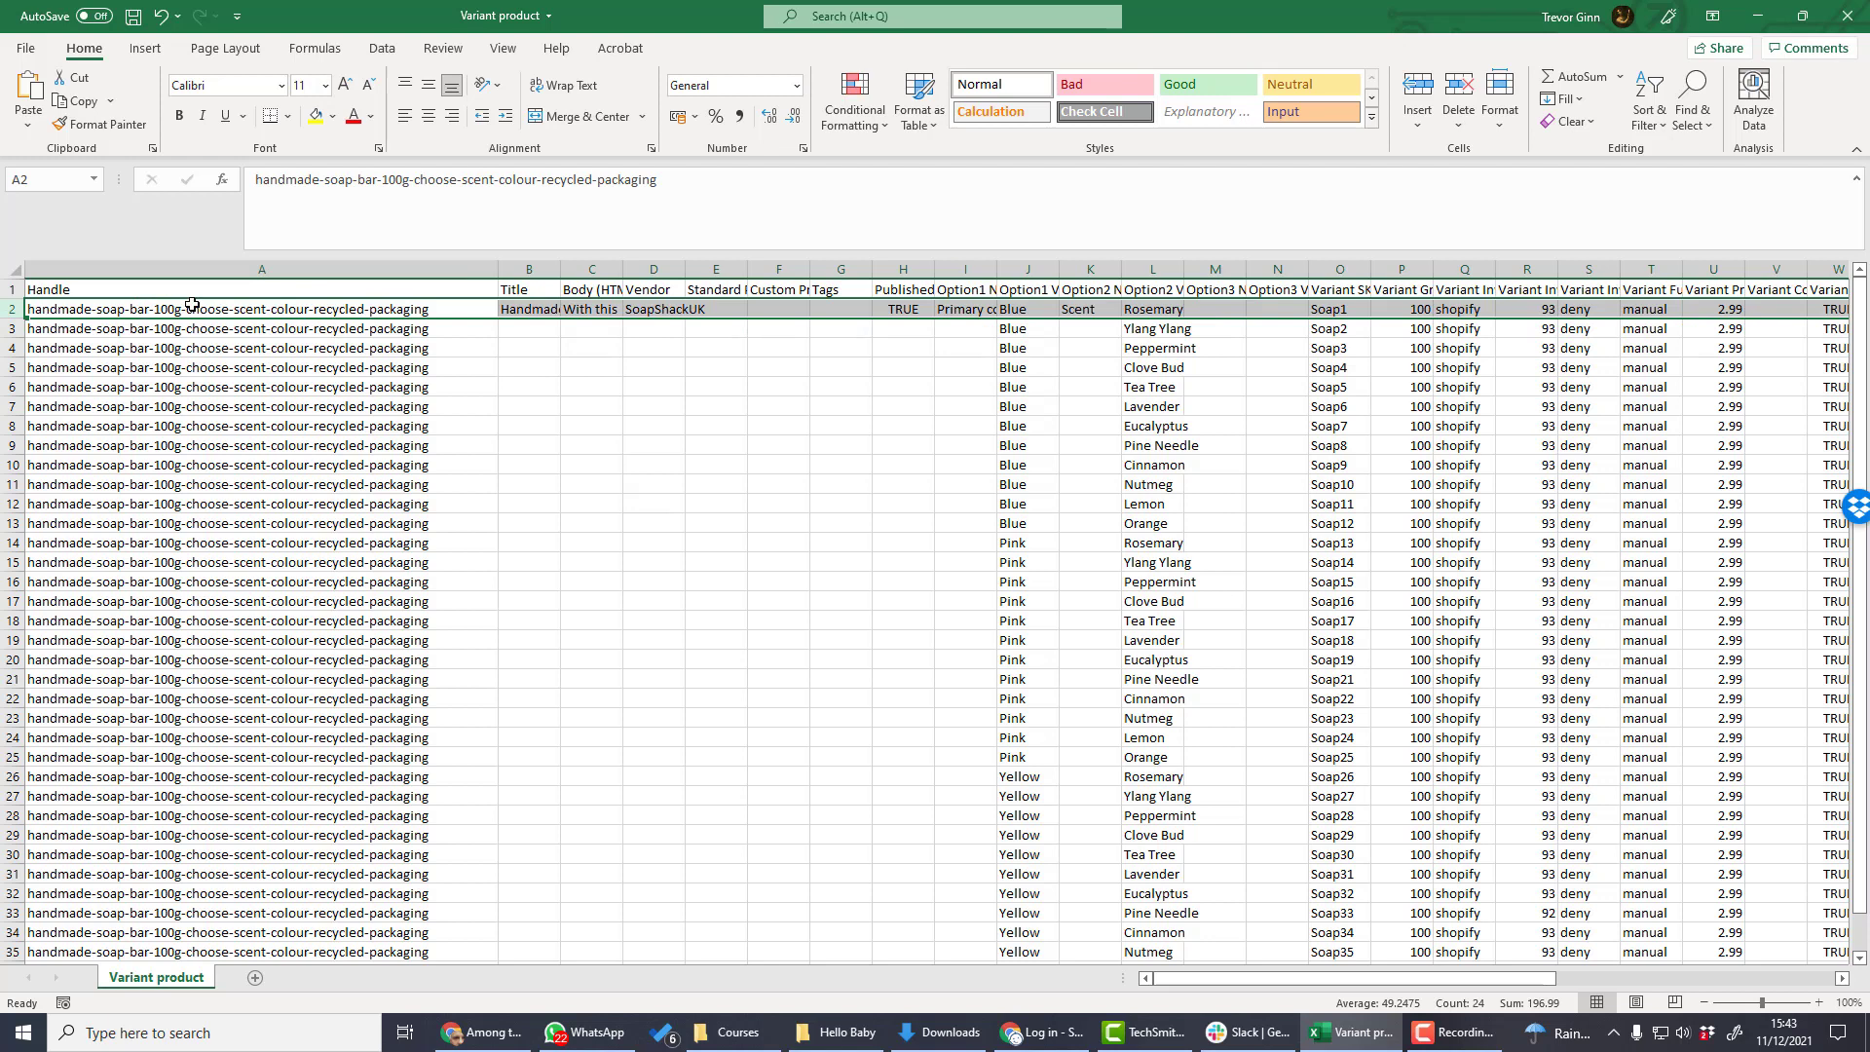
pyautogui.click(518, 308)
pyautogui.press('Right')
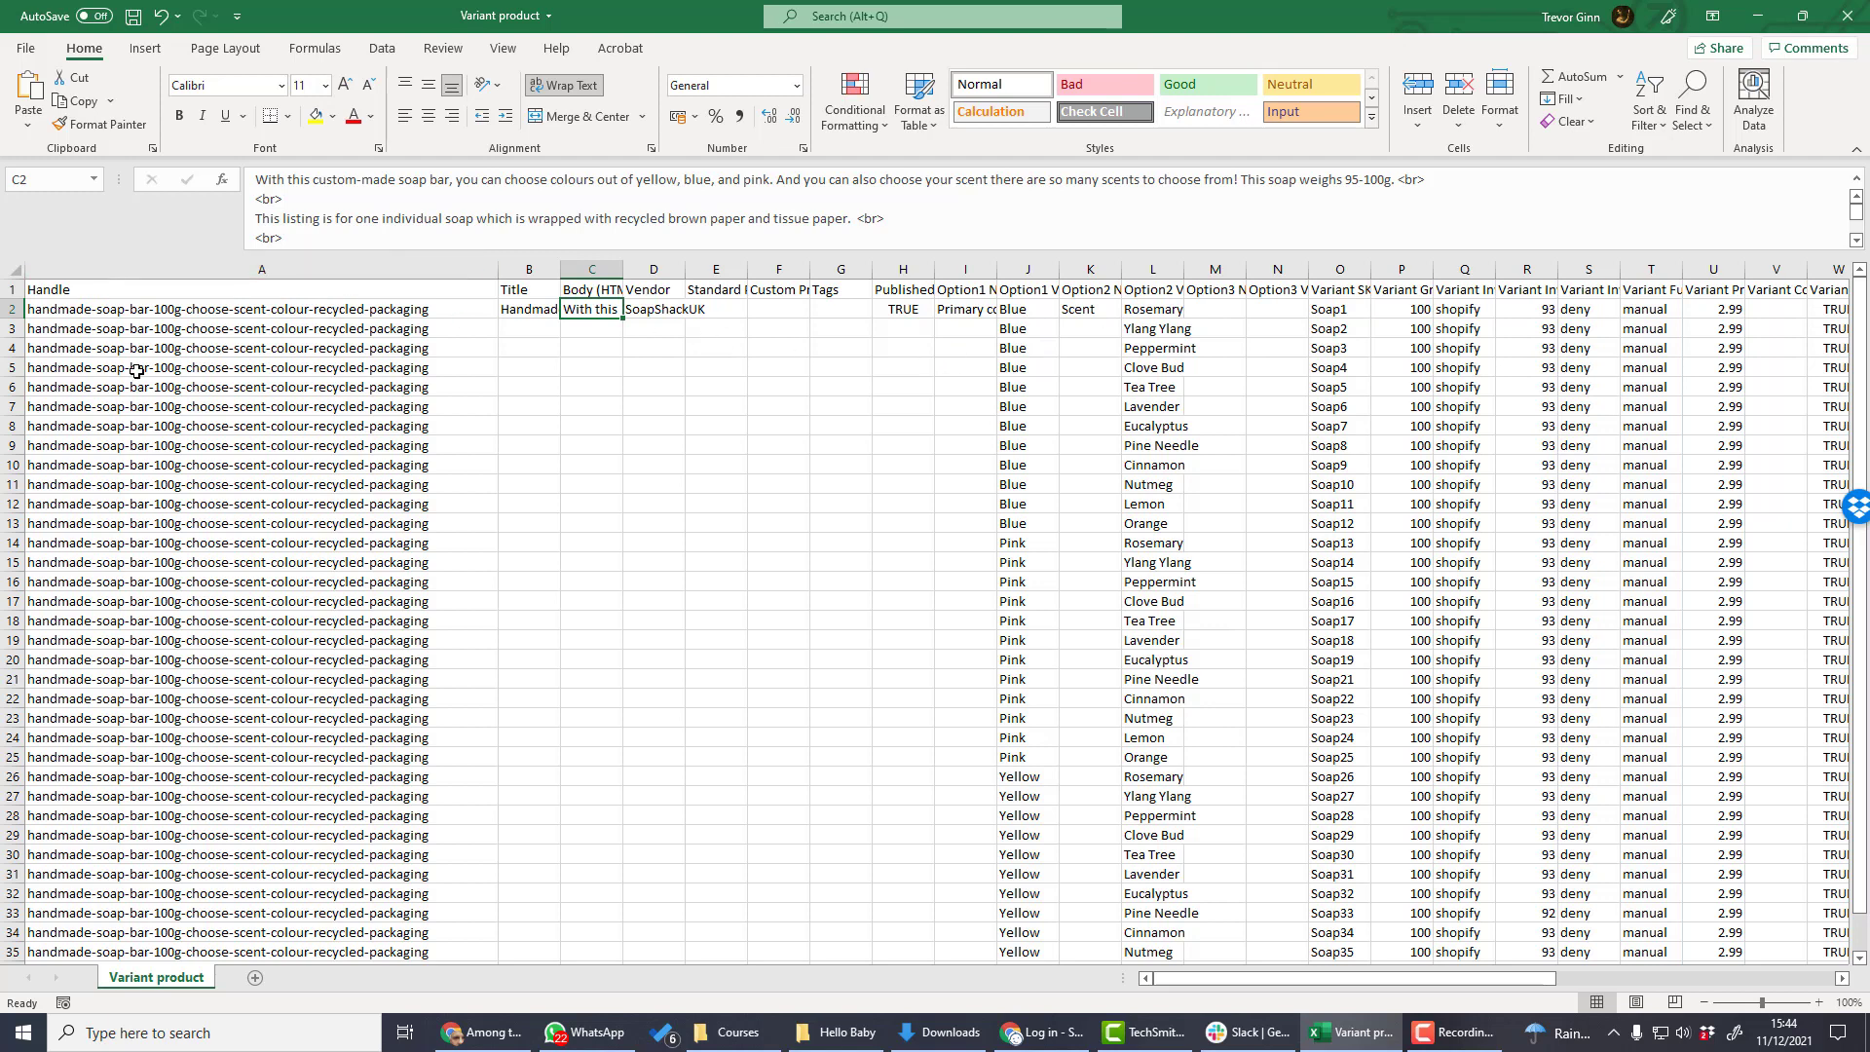
pyautogui.click(1018, 328)
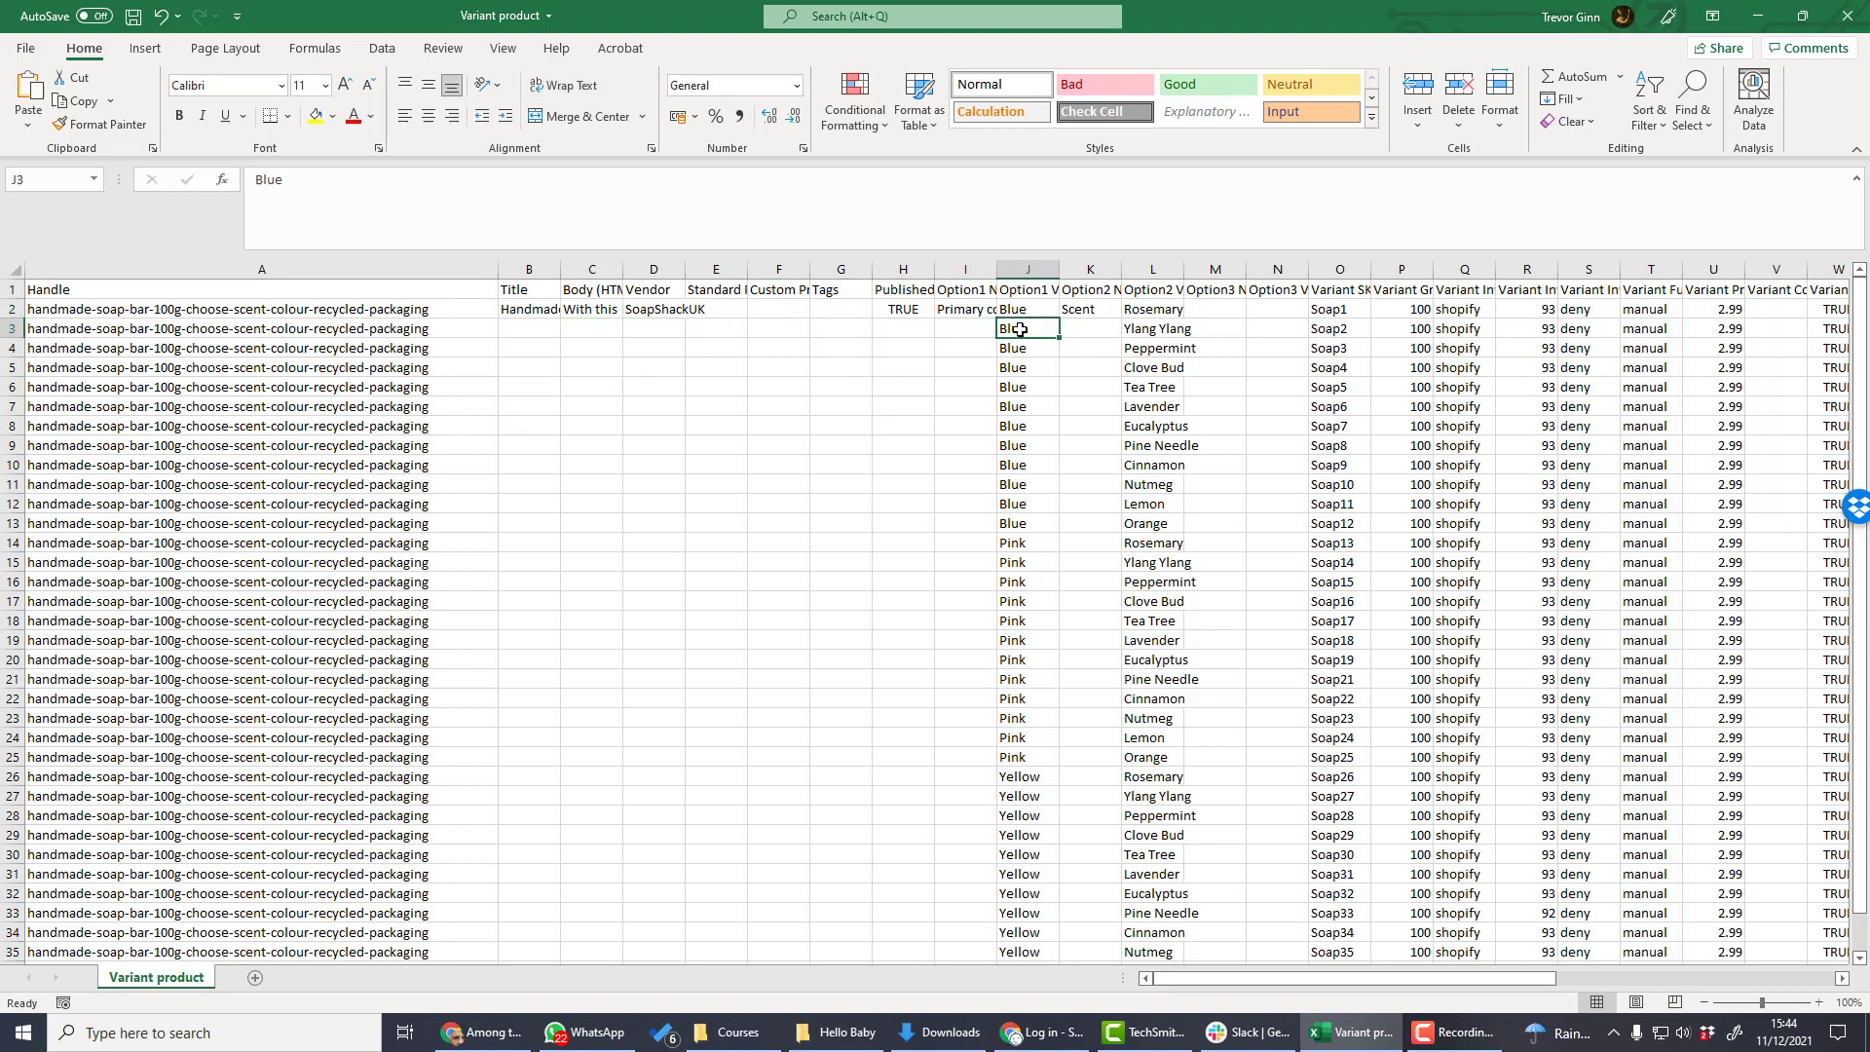
# Select the Blue colour values and their matching scents, Rosemary to Orange
pyautogui.hscroll(3, 1019, 329)
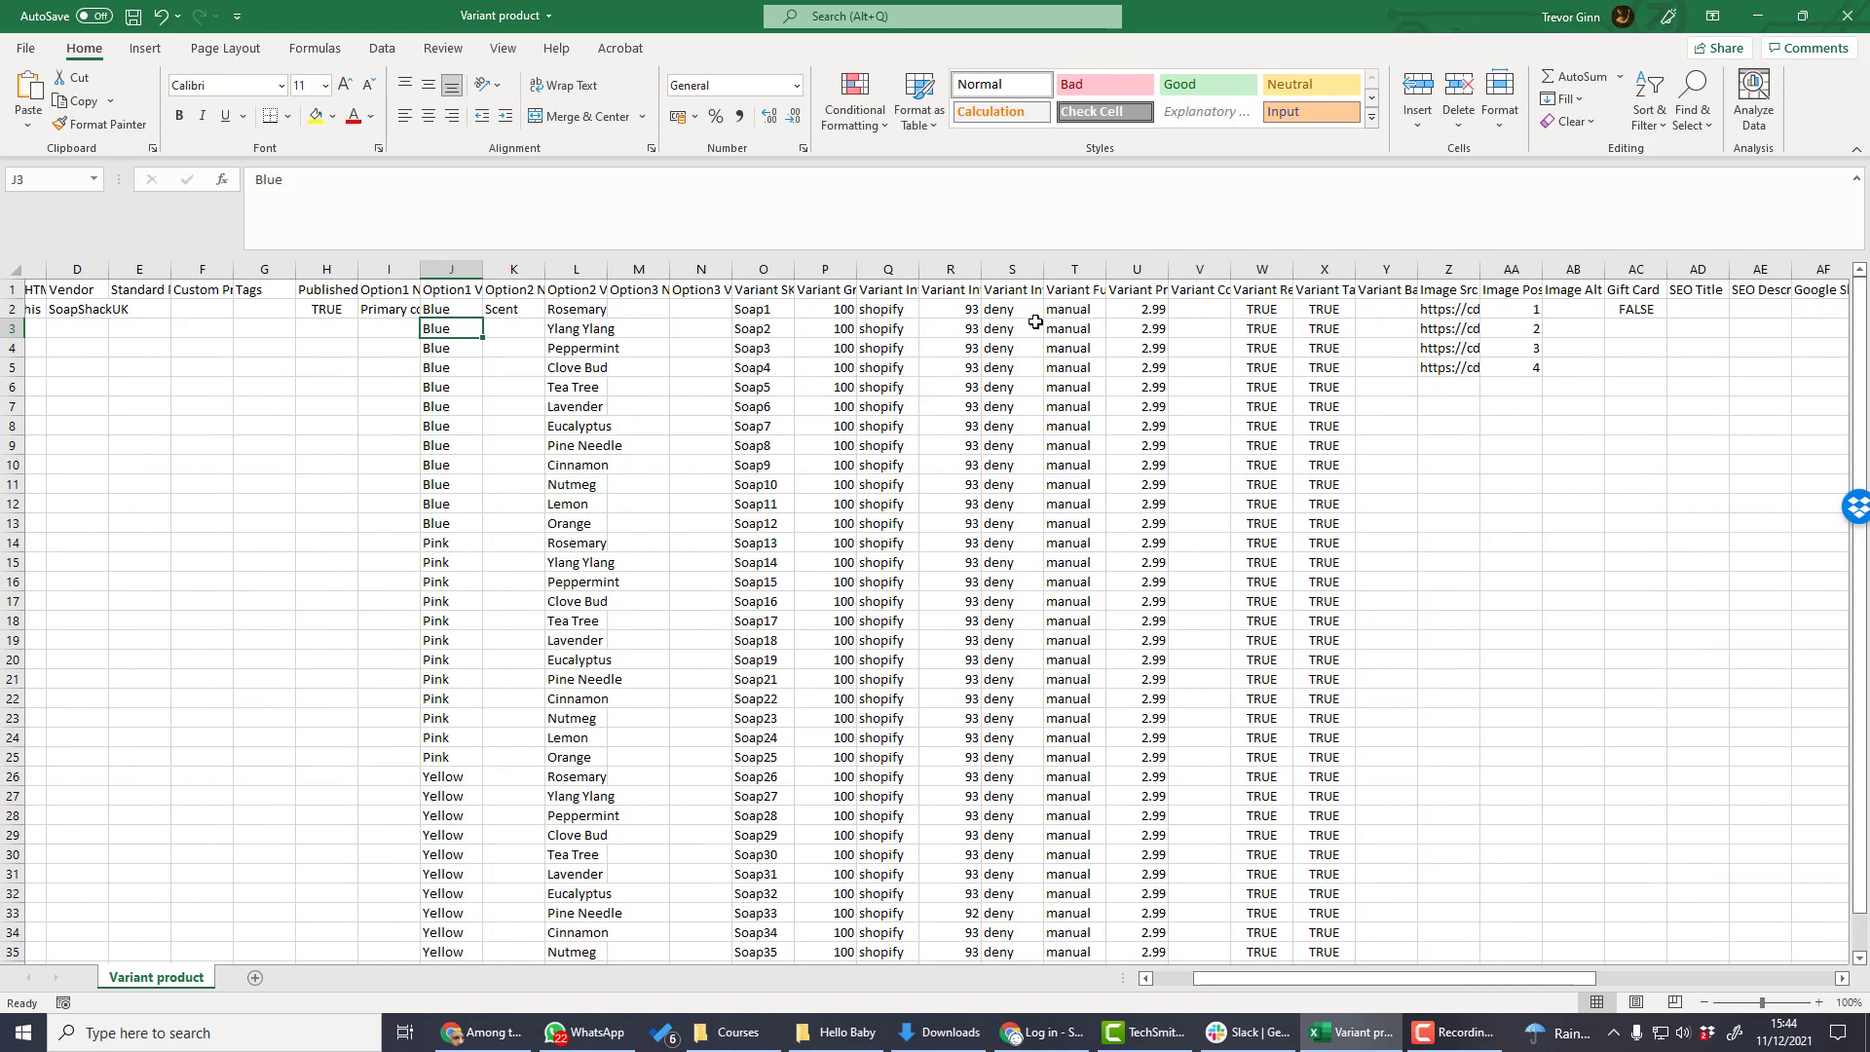
pyautogui.hscroll(-3, 1035, 321)
pyautogui.moveTo(1032, 328); pyautogui.dragTo(1047, 504)
pyautogui.click(1129, 328)
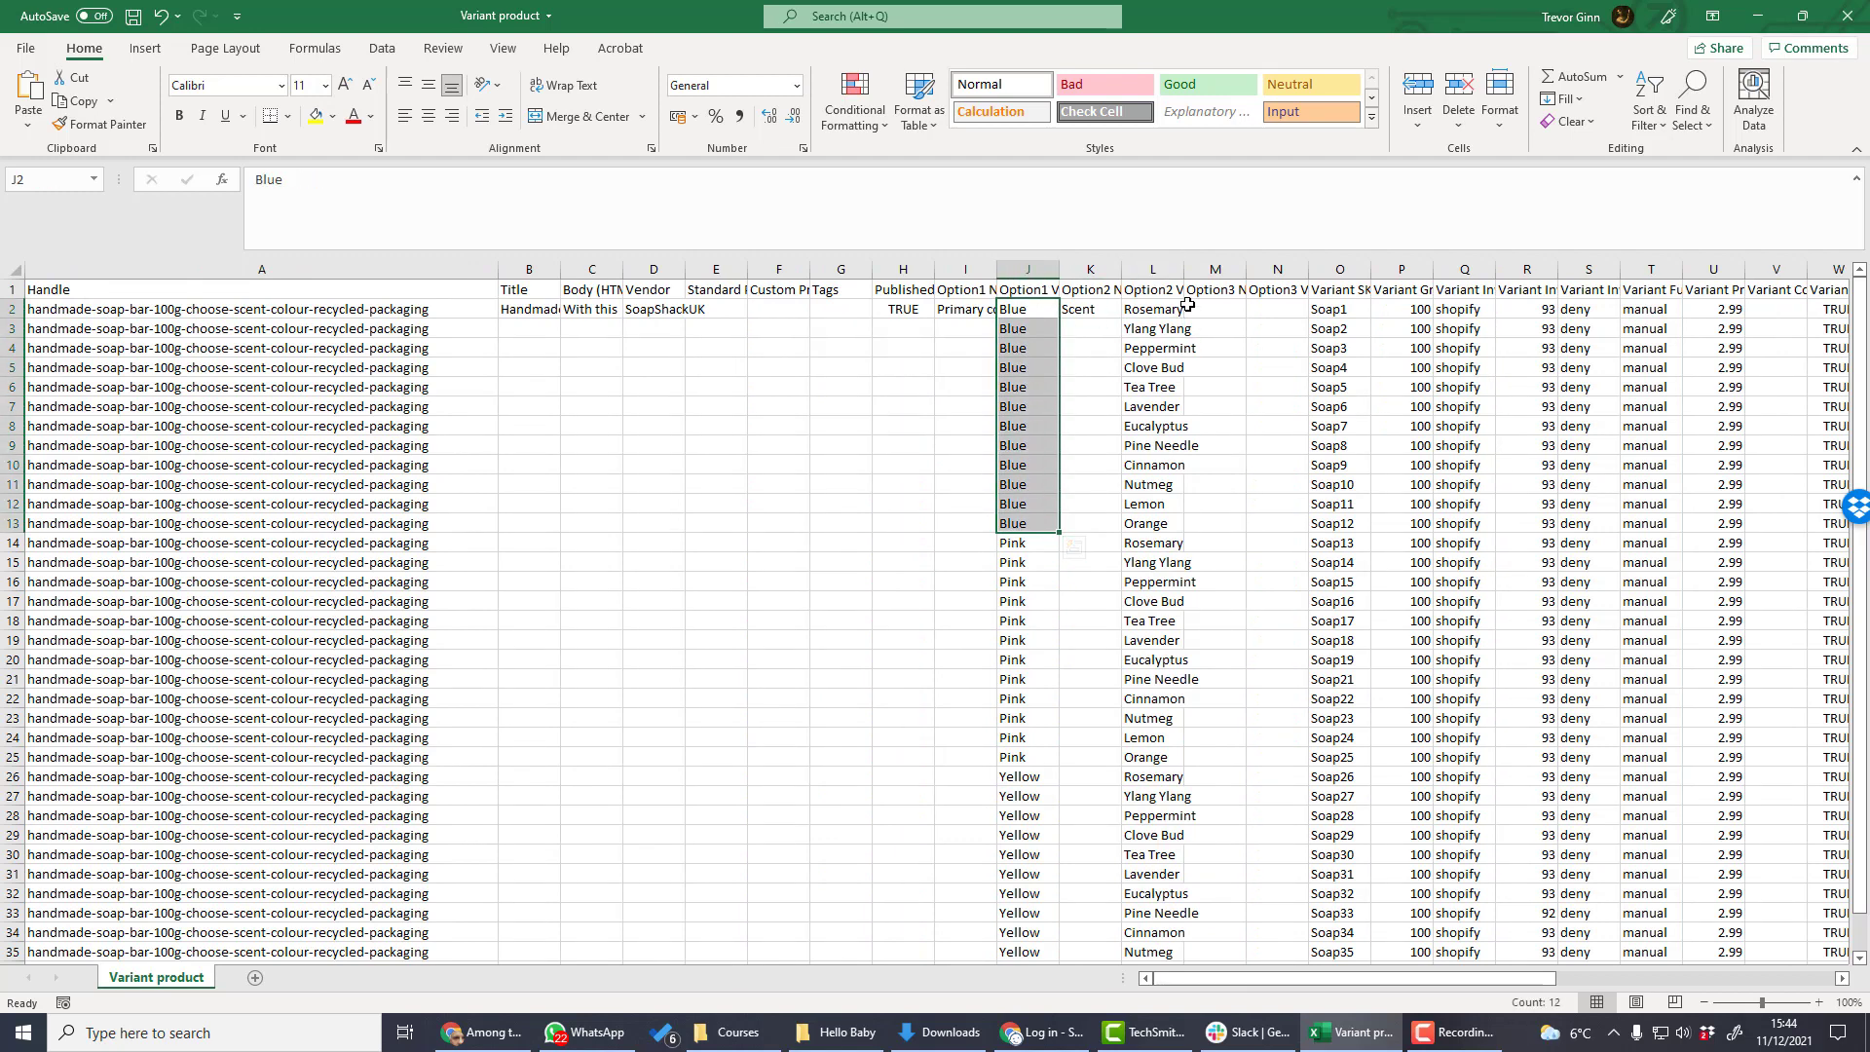
pyautogui.moveTo(1152, 309); pyautogui.dragTo(1134, 524)
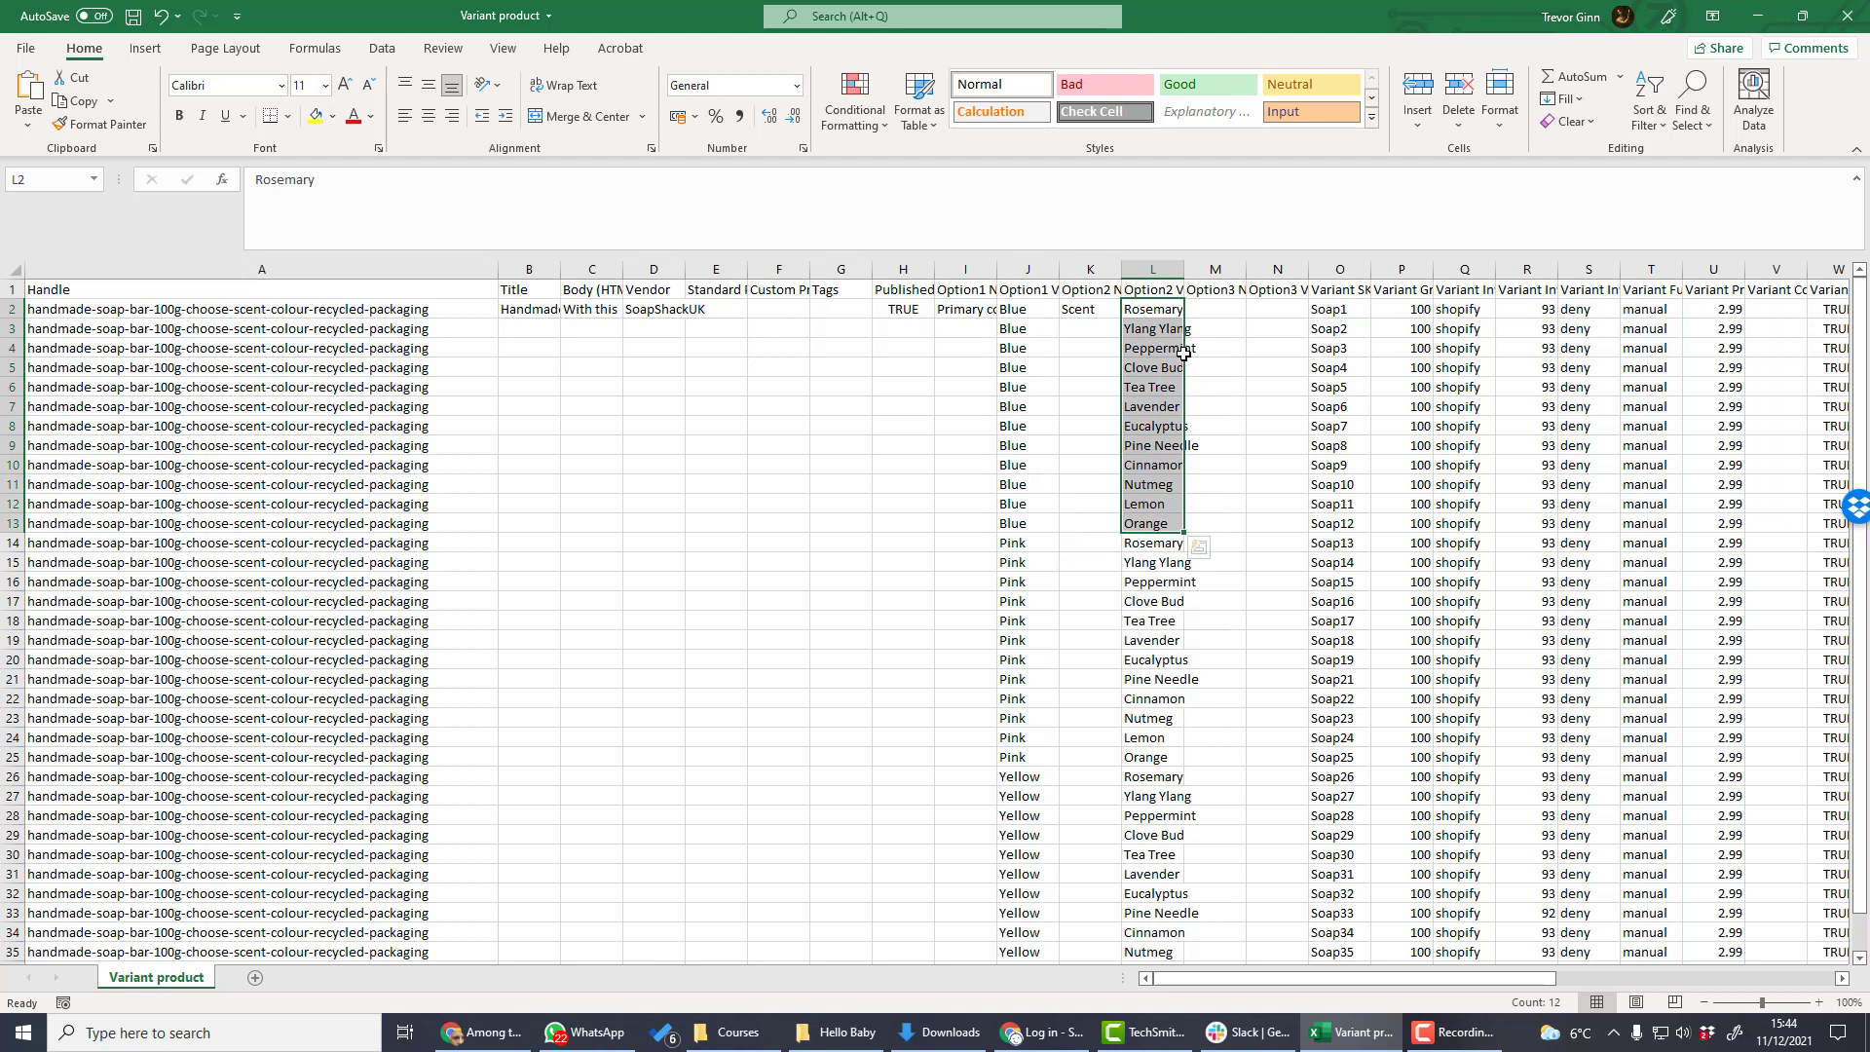
# Review row 2 from SKU Soap1 and its inventory value across to the column Z image URLs
pyautogui.click(1341, 306)
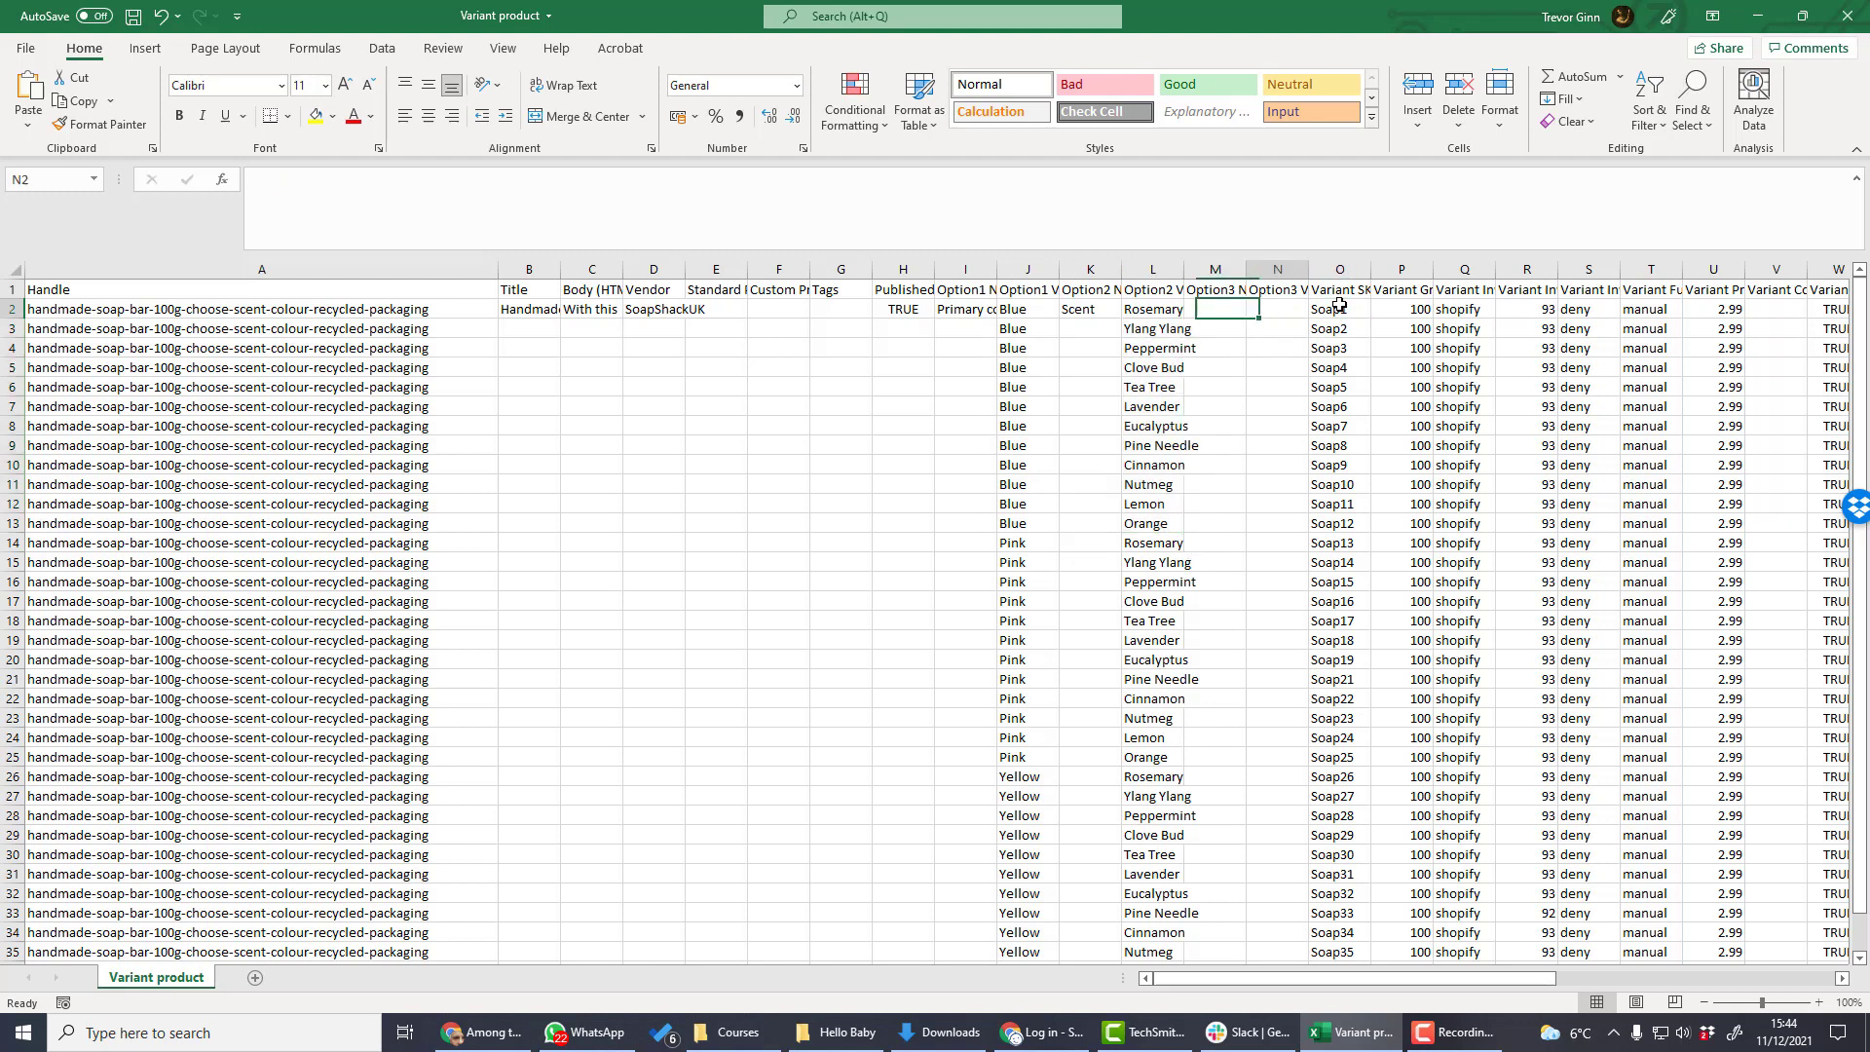
pyautogui.press('Right')
pyautogui.press('Right')
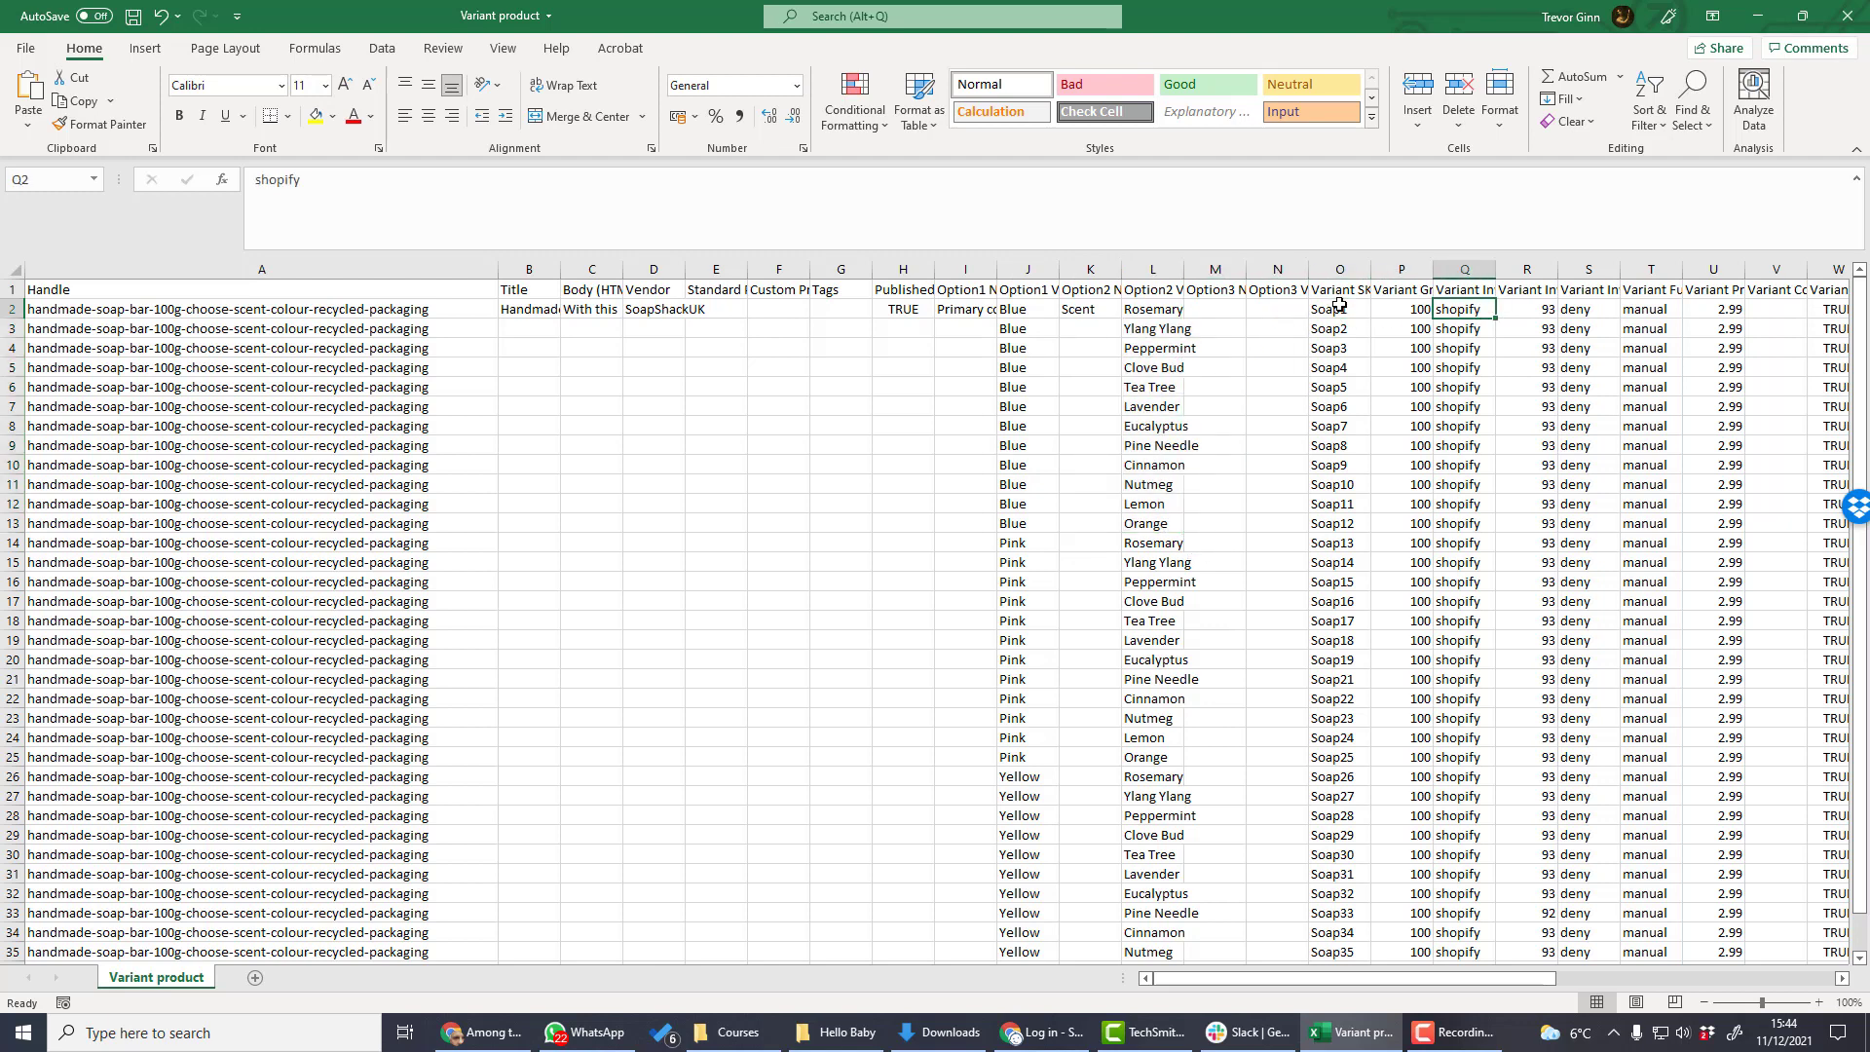
pyautogui.press('Right')
pyautogui.press('Right')
pyautogui.press('Right')
pyautogui.press('Right')
pyautogui.press('Right')
pyautogui.press('Right')
pyautogui.press('Right')
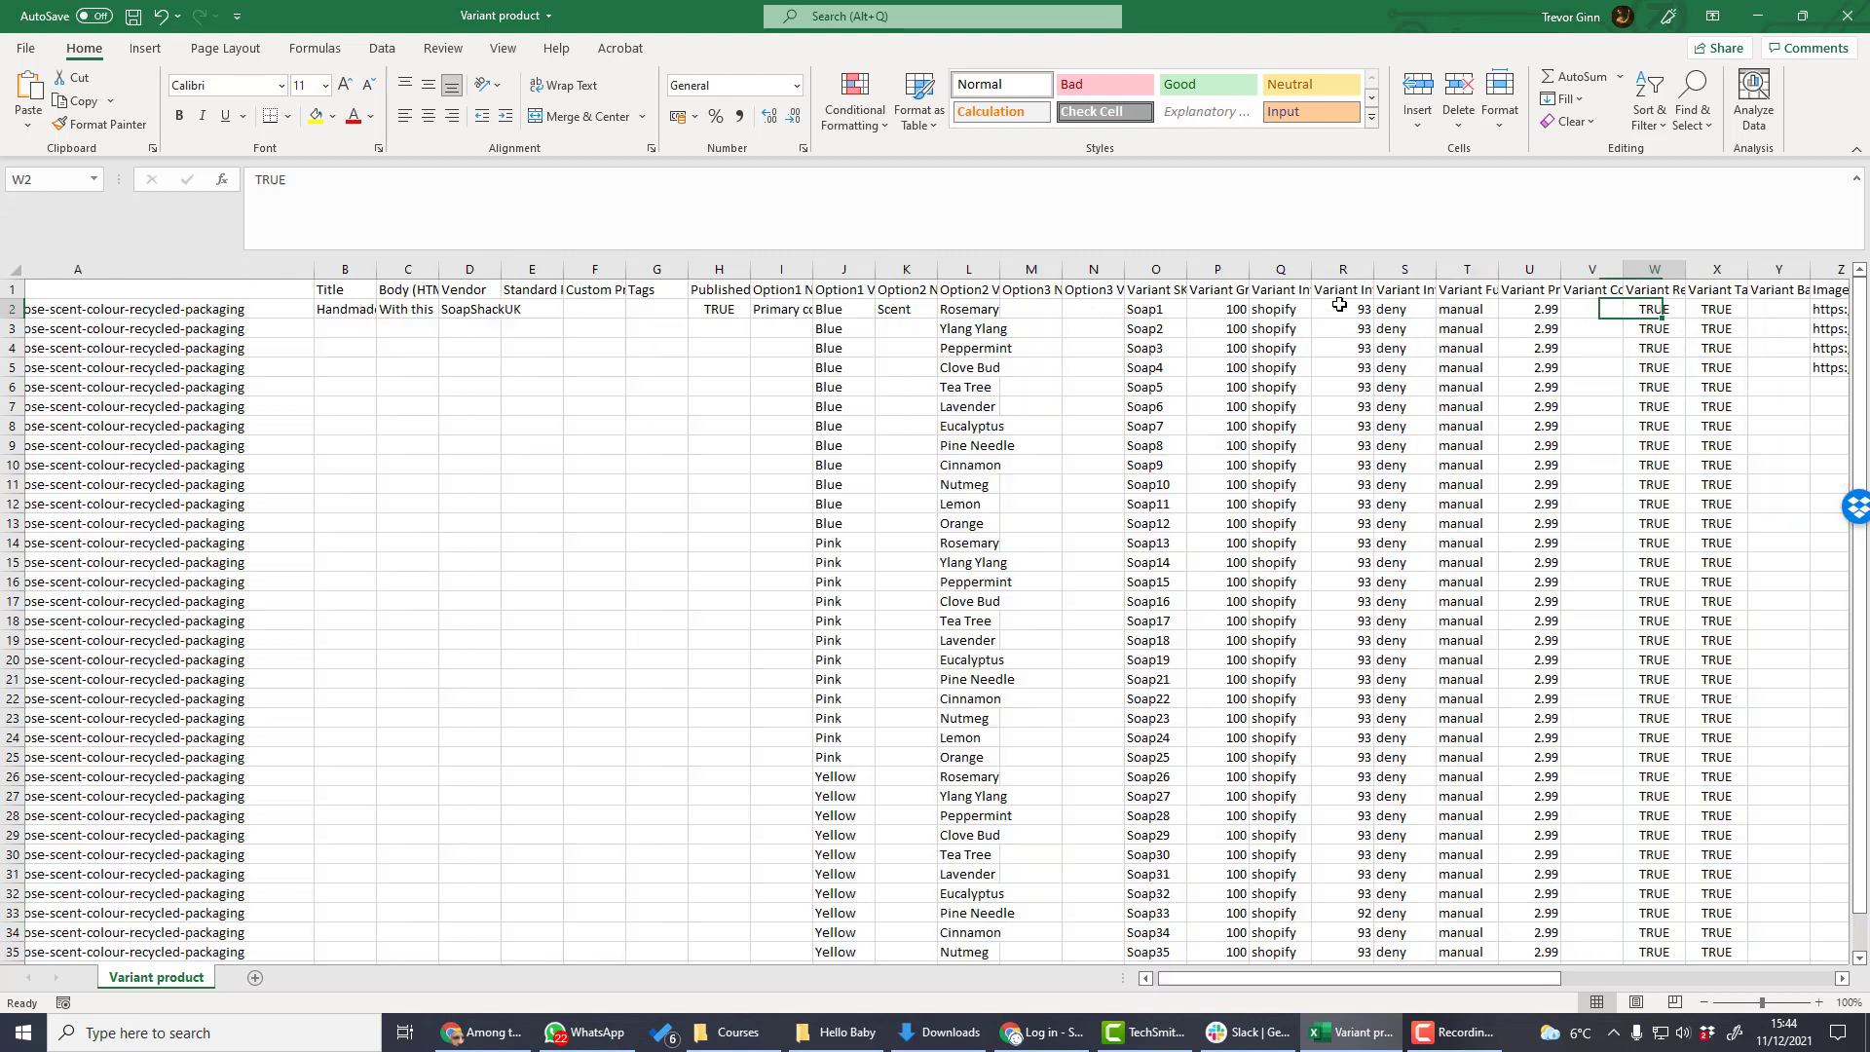
pyautogui.press('Left')
pyautogui.press('Right')
pyautogui.press('Right')
pyautogui.press('Right')
pyautogui.press('Up')
pyautogui.press('Right')
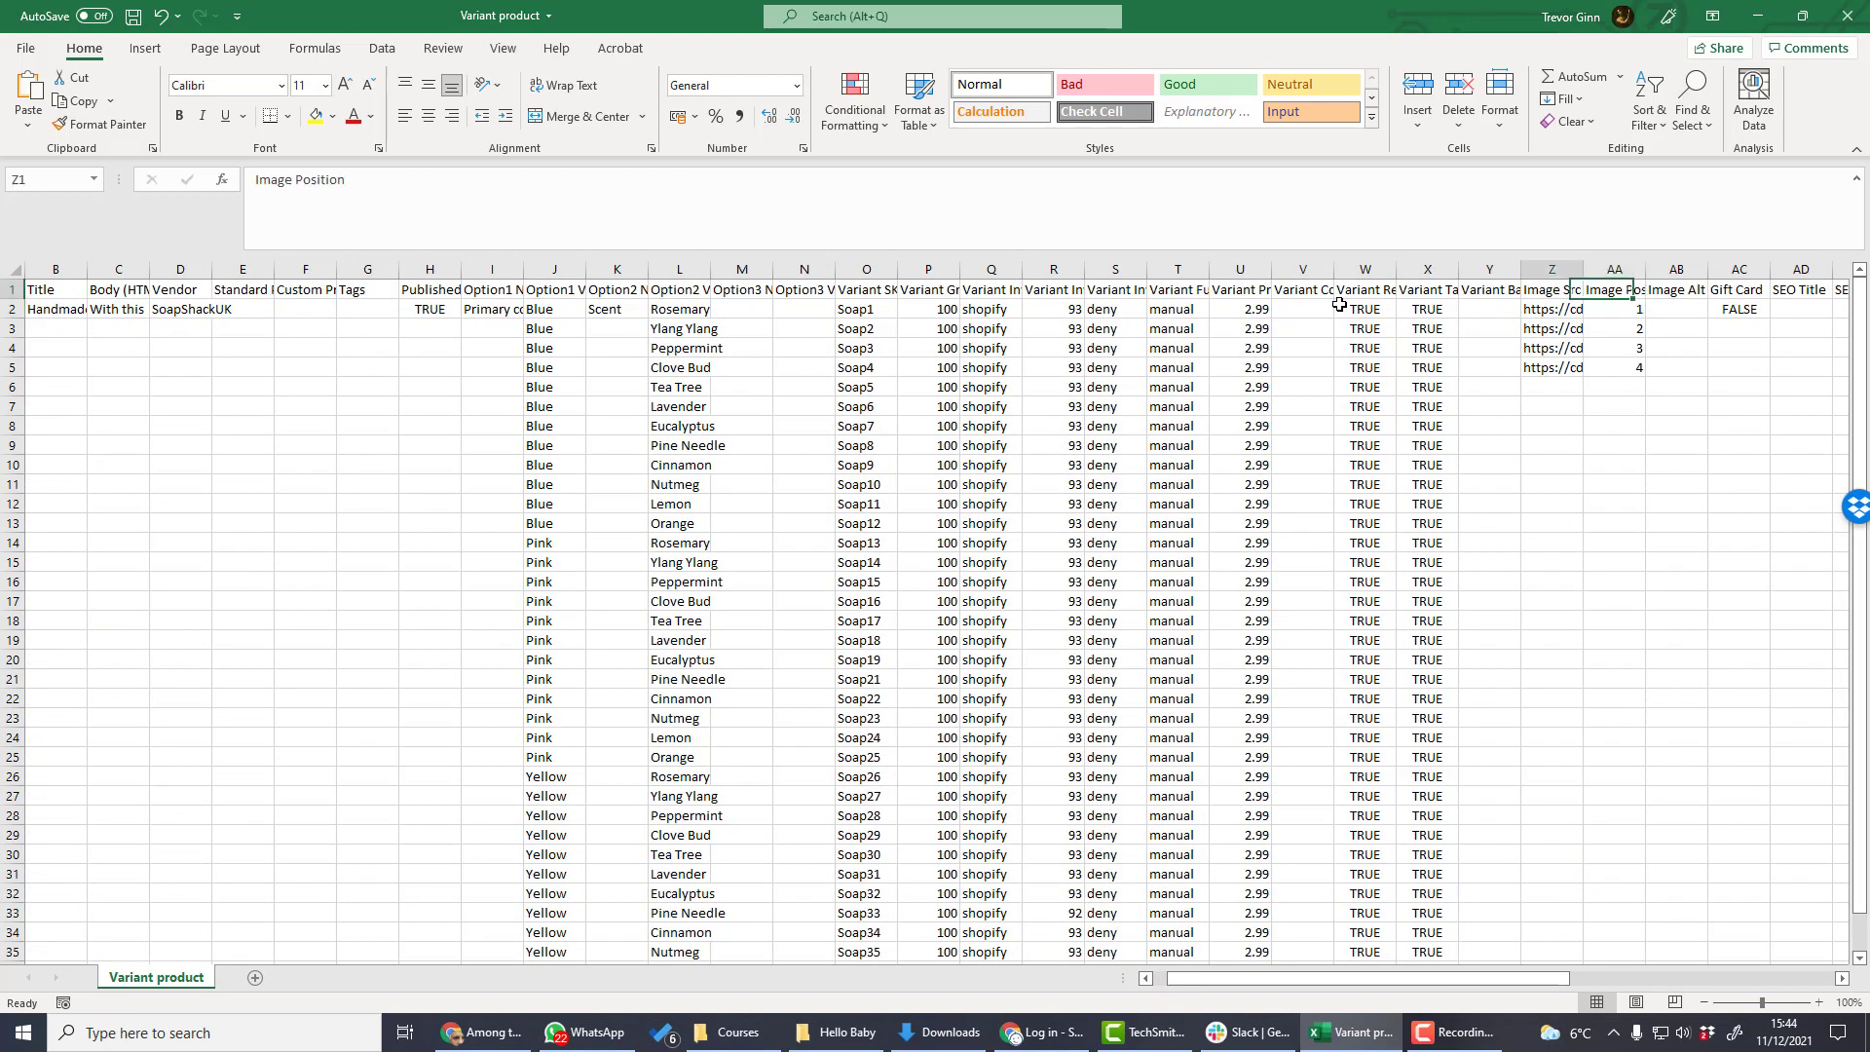
pyautogui.press('Left')
pyautogui.moveTo(1546, 309); pyautogui.dragTo(1598, 357)
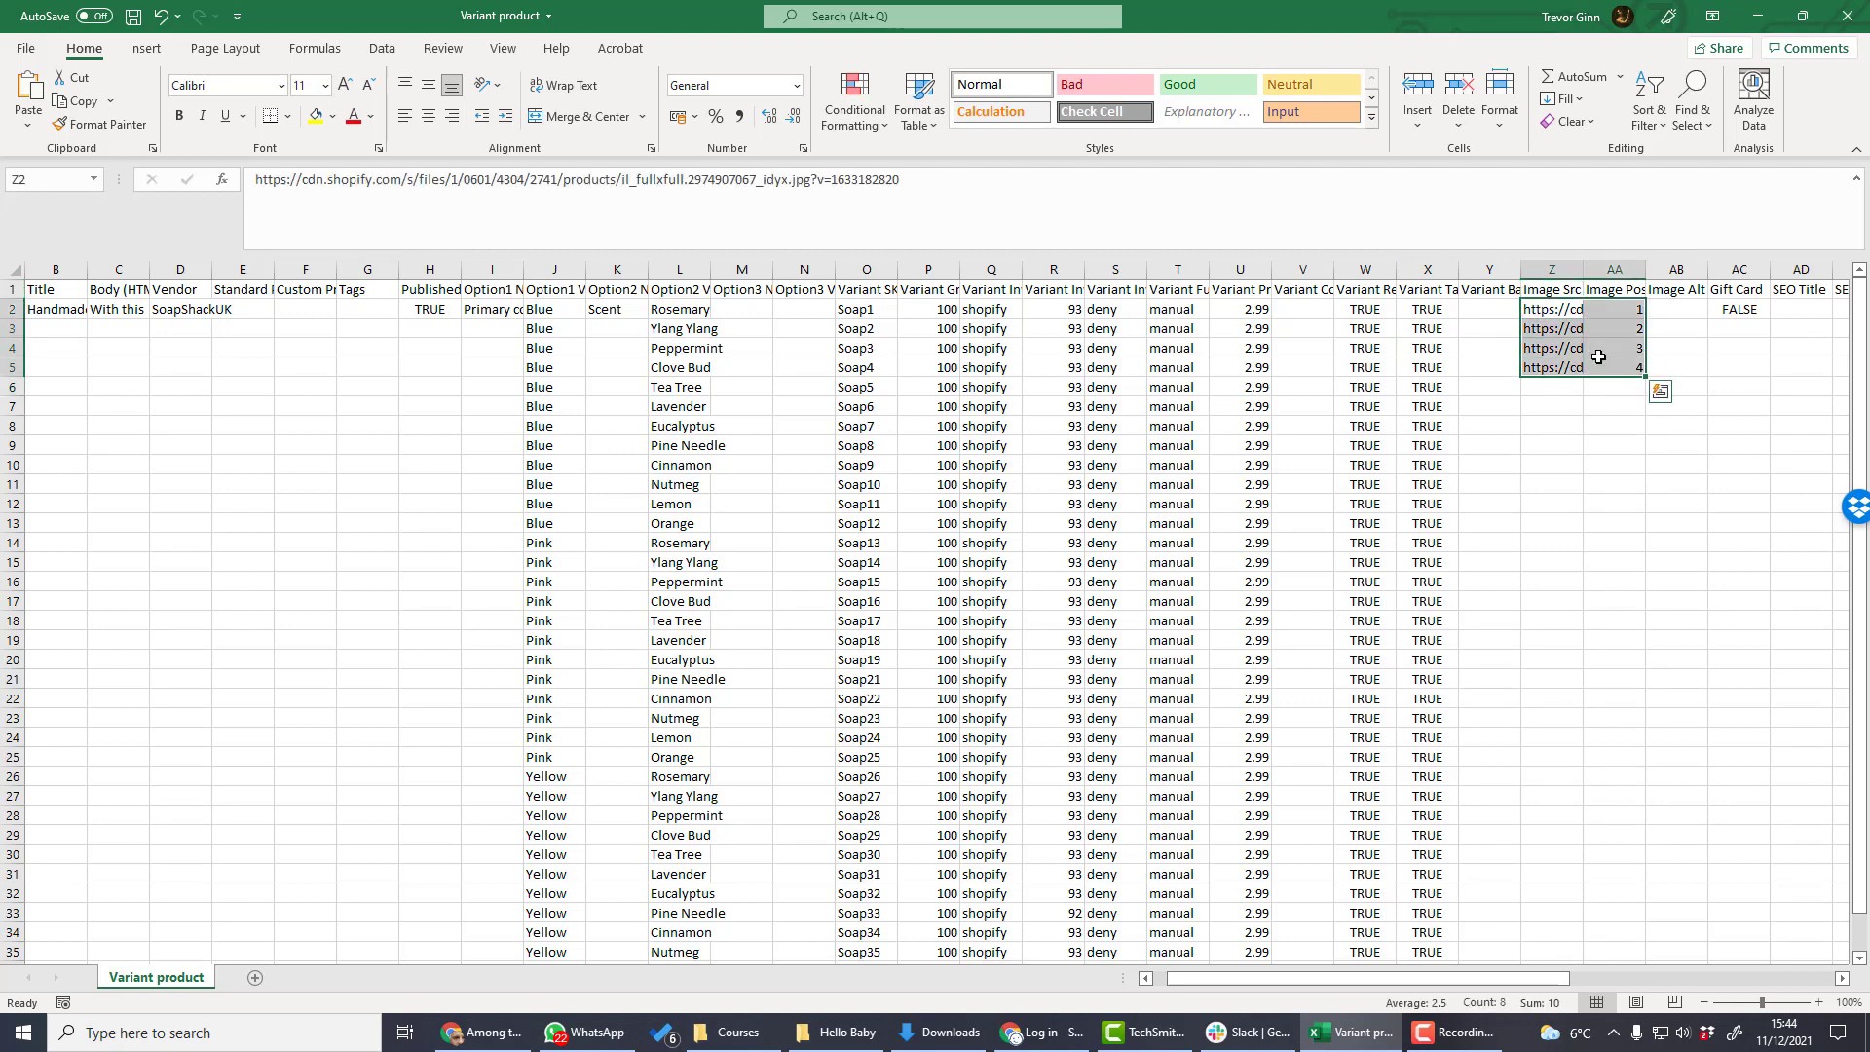
pyautogui.press('Left')
pyautogui.press('Right')
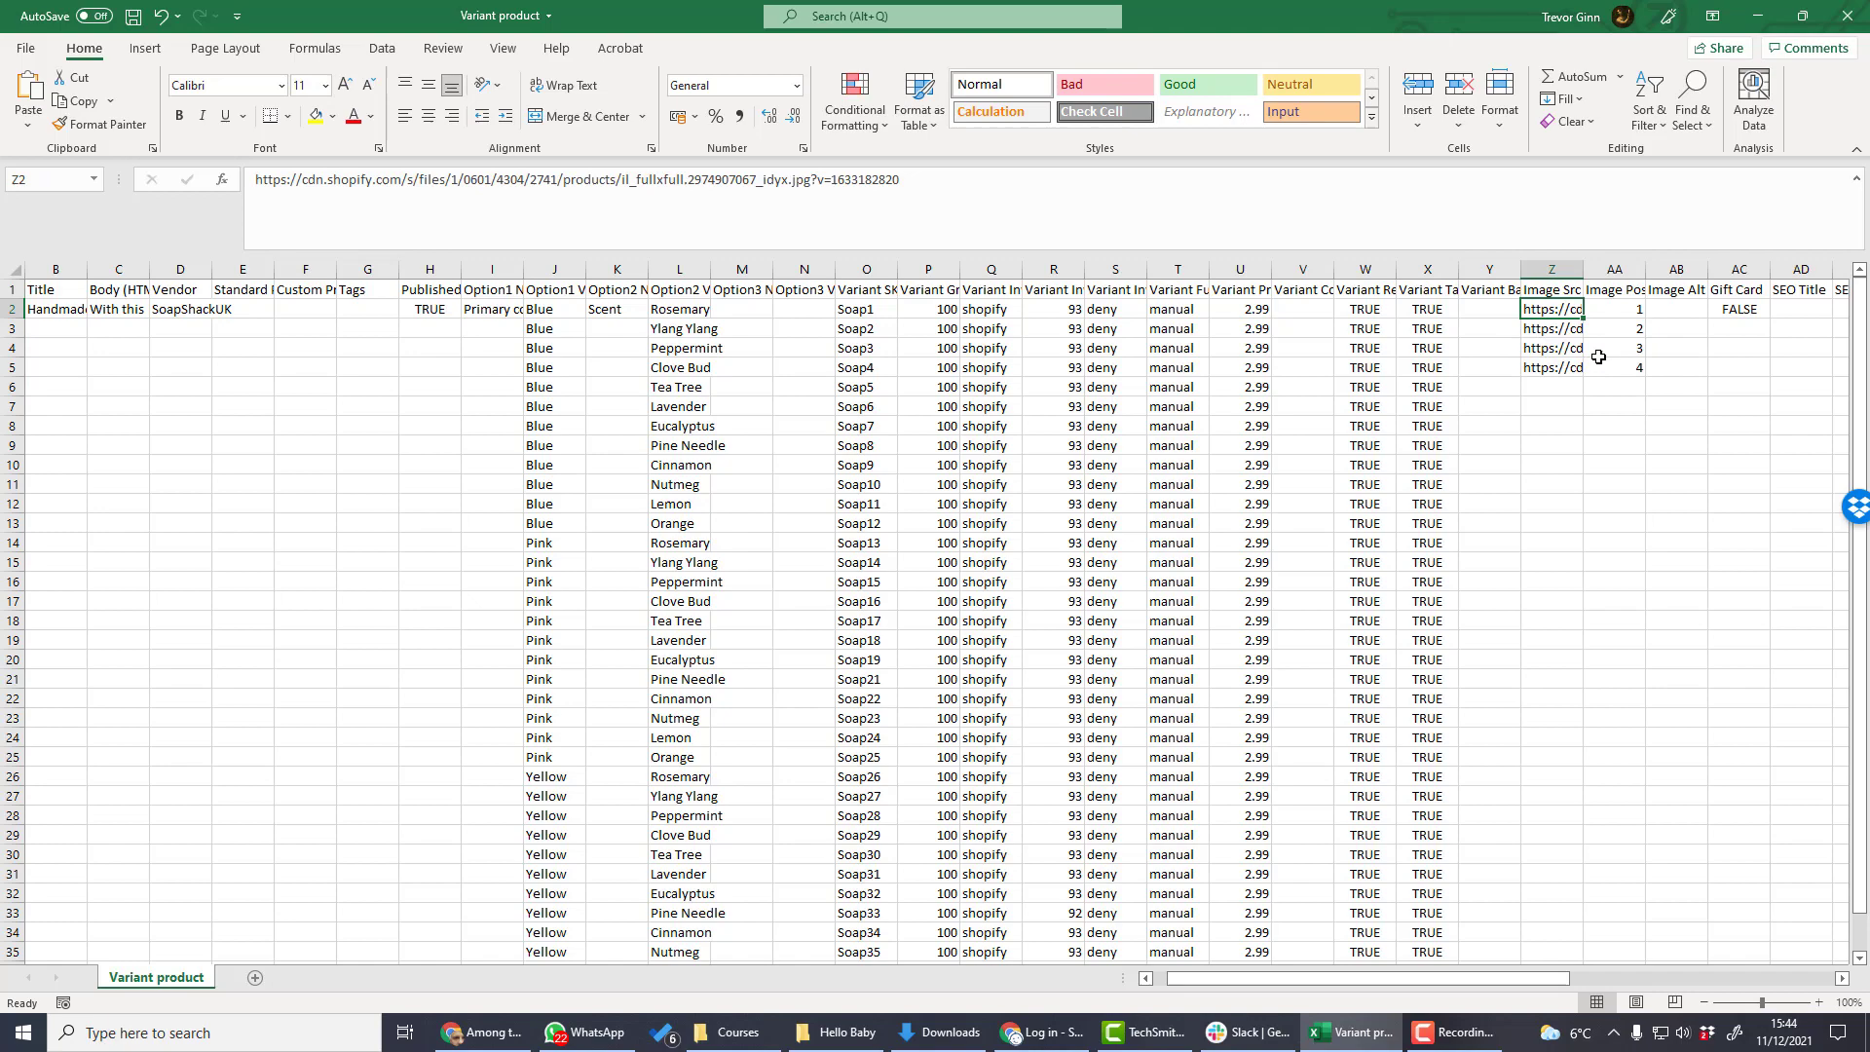
# Check image positions 1 to 4, then widen column AS to show the Variant Image URLs
pyautogui.moveTo(1606, 310); pyautogui.dragTo(1619, 363)
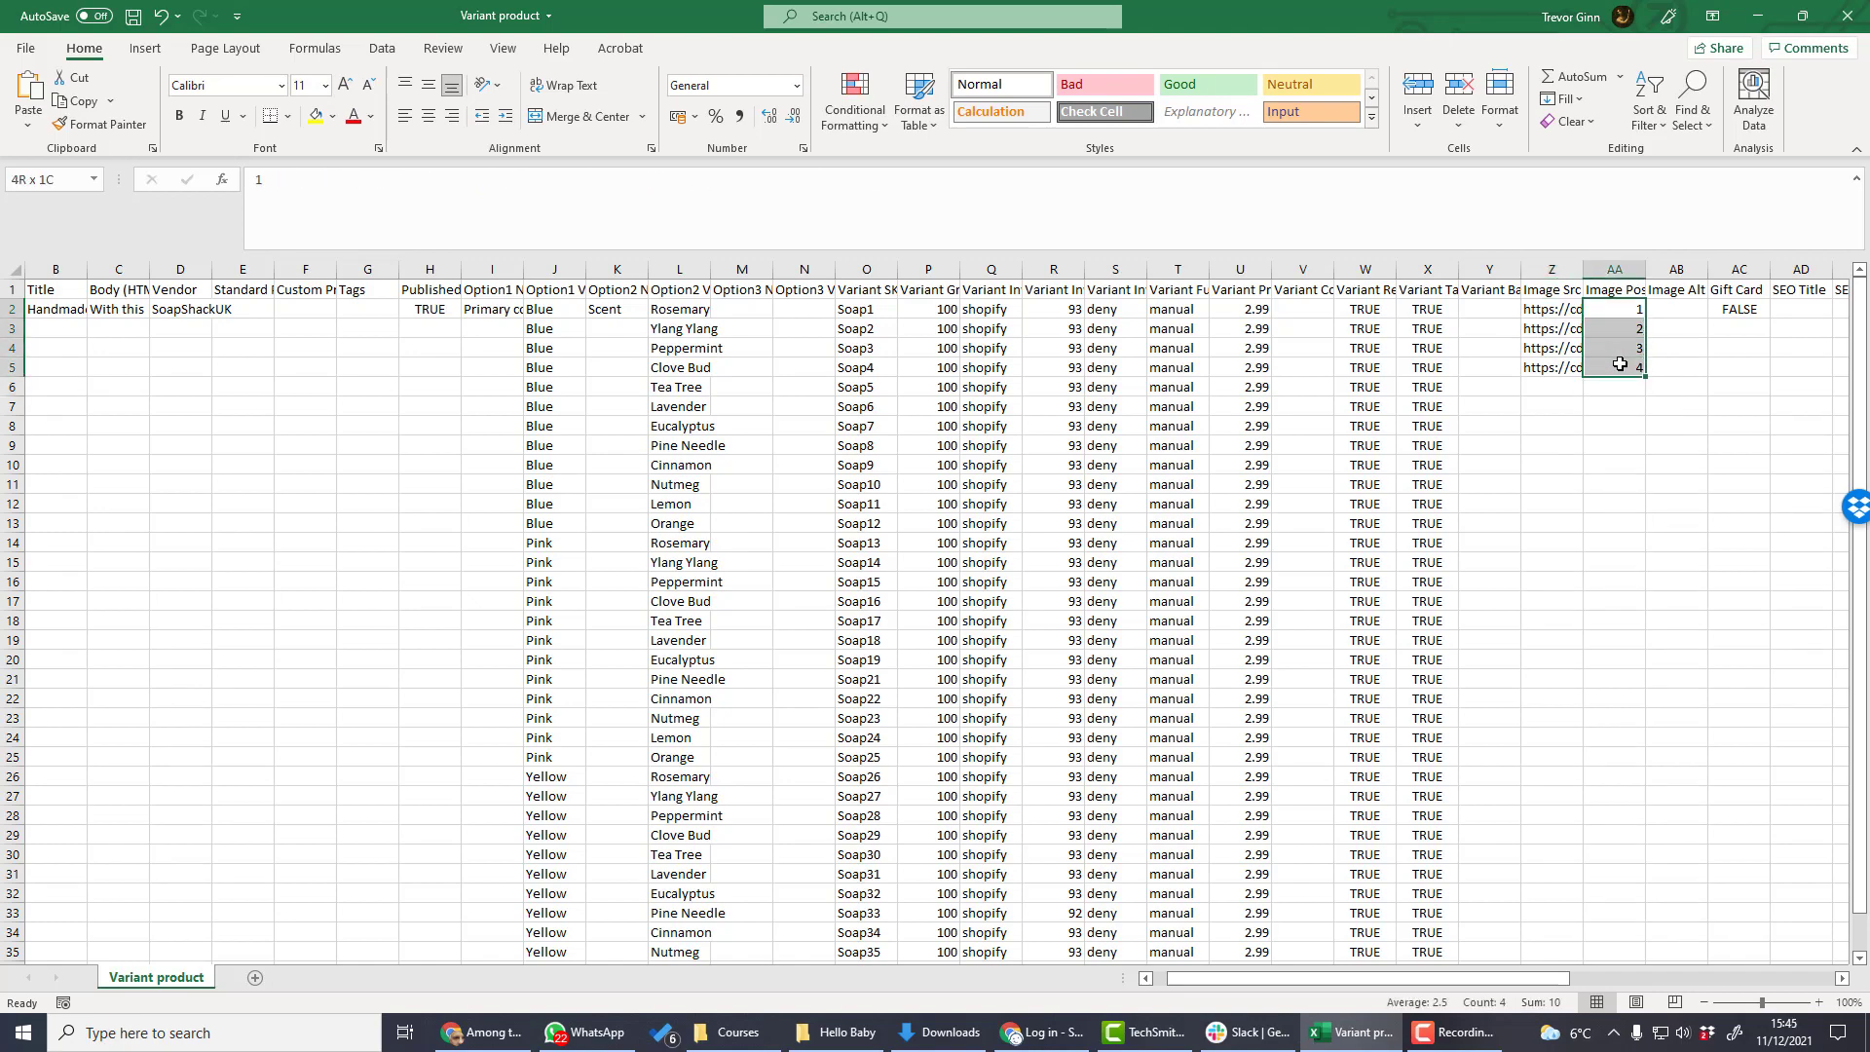
pyautogui.click(1604, 310)
pyautogui.press('Right')
pyautogui.press('Right')
pyautogui.press('Right')
pyautogui.press('Right')
pyautogui.press('Right')
pyautogui.press('Right')
pyautogui.press('Right')
pyautogui.press('Right')
pyautogui.press('Right')
pyautogui.press('Right')
pyautogui.press('Right')
pyautogui.press('Right')
pyautogui.press('Right')
pyautogui.press('Right')
pyautogui.press('Right')
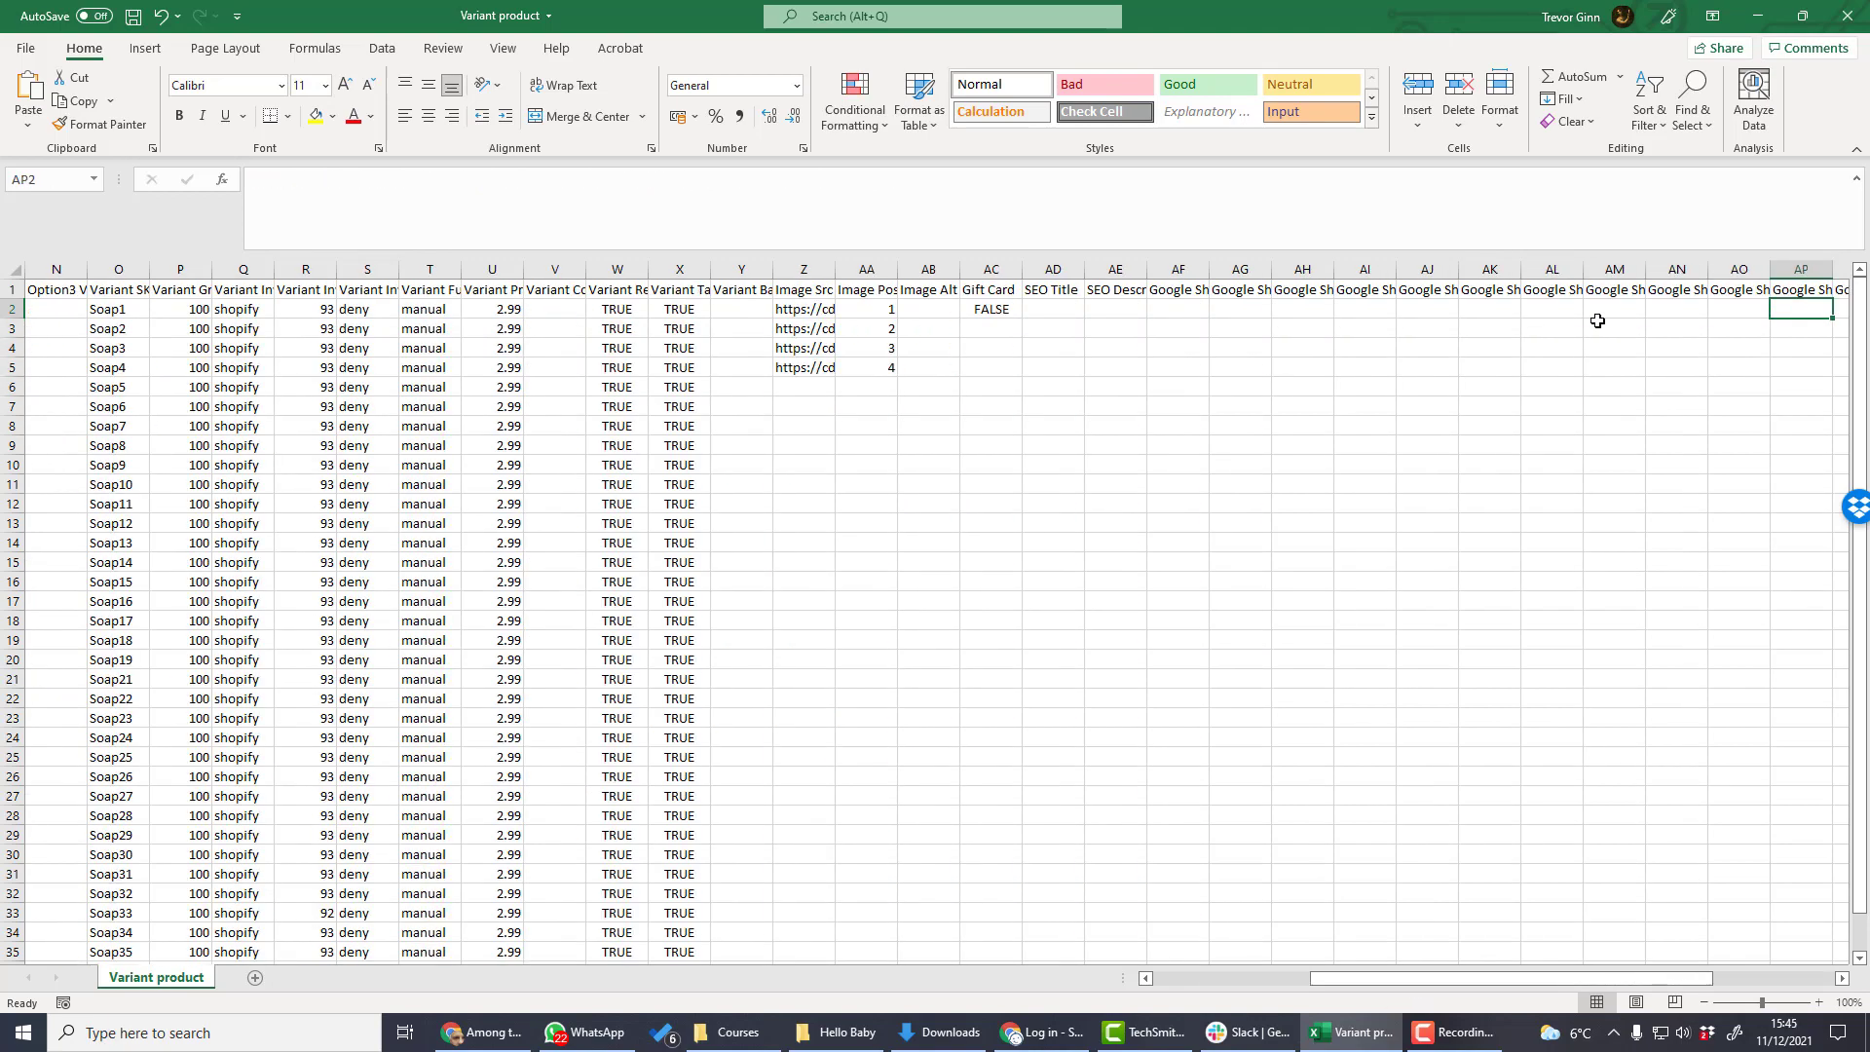
pyautogui.press('Right')
pyautogui.press('Right')
pyautogui.press('Right')
pyautogui.press('Right')
pyautogui.press('Right')
pyautogui.press('Right')
pyautogui.press('Right')
pyautogui.press('Right')
pyautogui.press('Right')
pyautogui.press('Right')
pyautogui.press('Right')
pyautogui.press('Left')
pyautogui.press('Left')
pyautogui.press('Left')
pyautogui.press('Left')
pyautogui.press('Left')
pyautogui.press('Left')
pyautogui.press('Left')
pyautogui.press('Left')
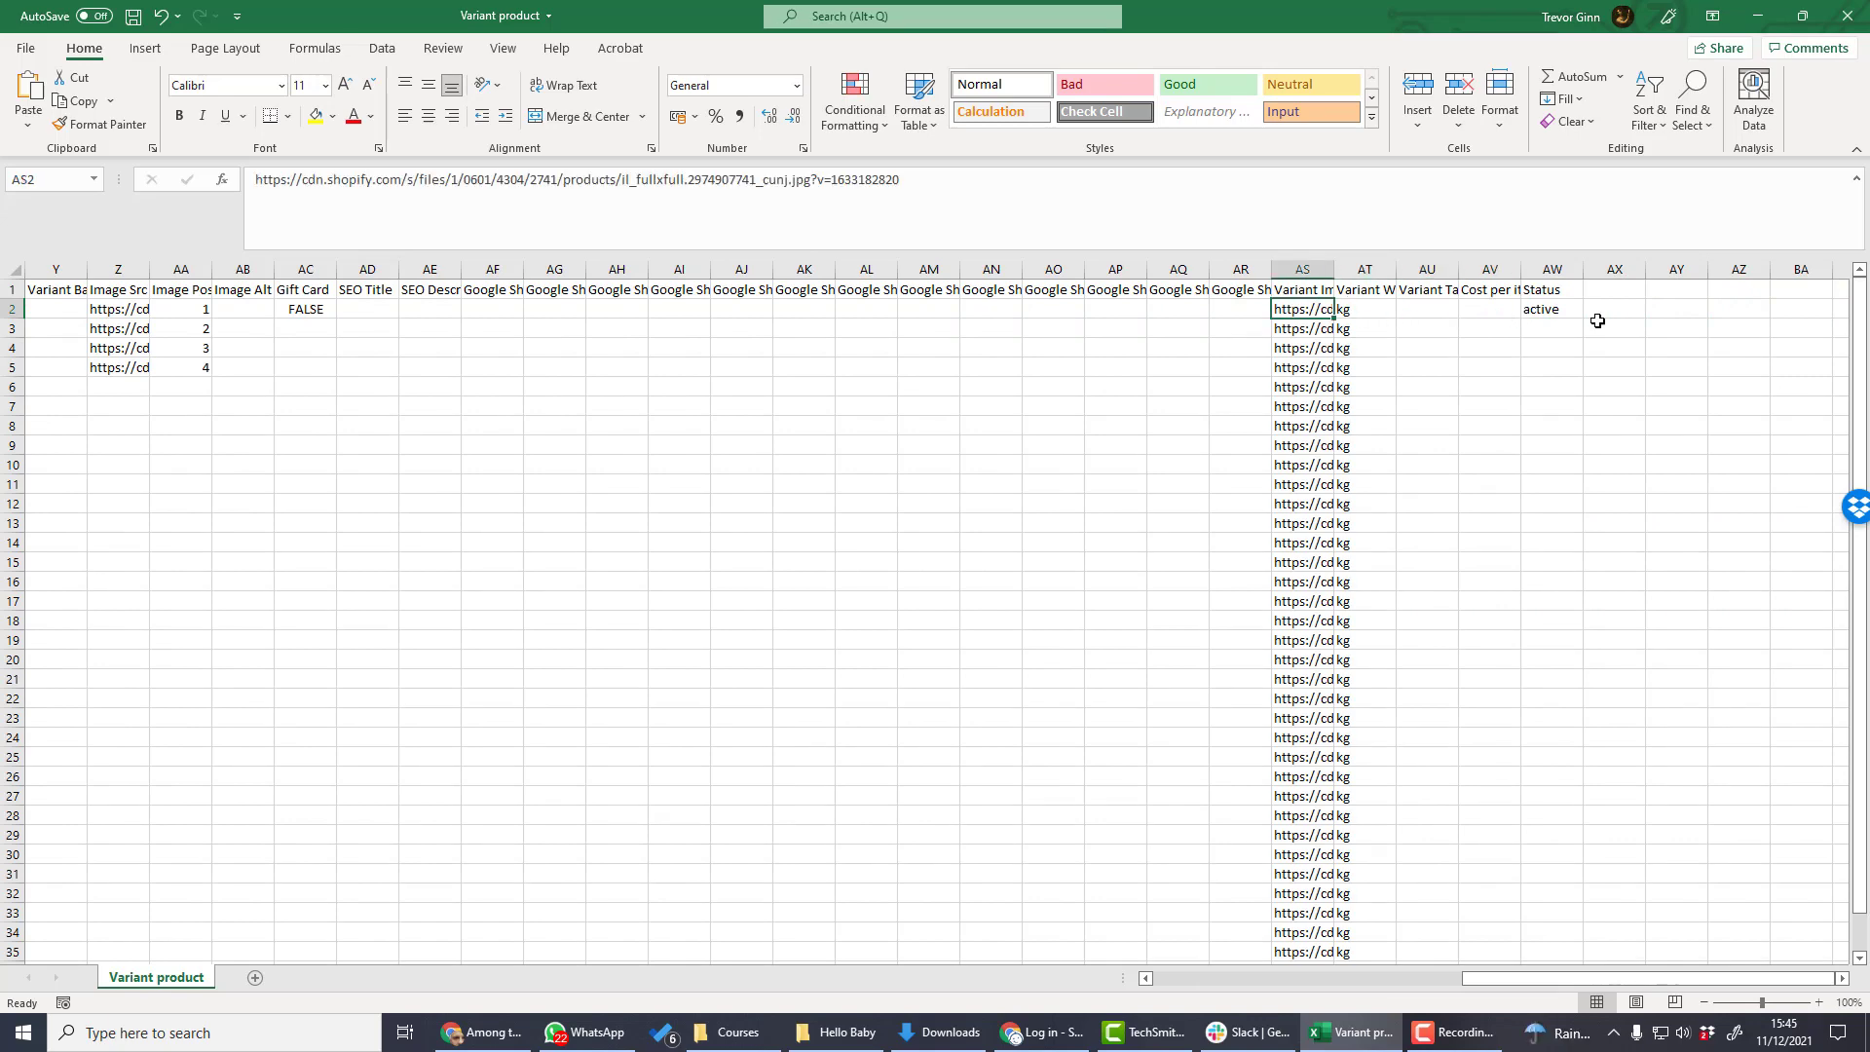
pyautogui.hscroll(3, 1412, 312)
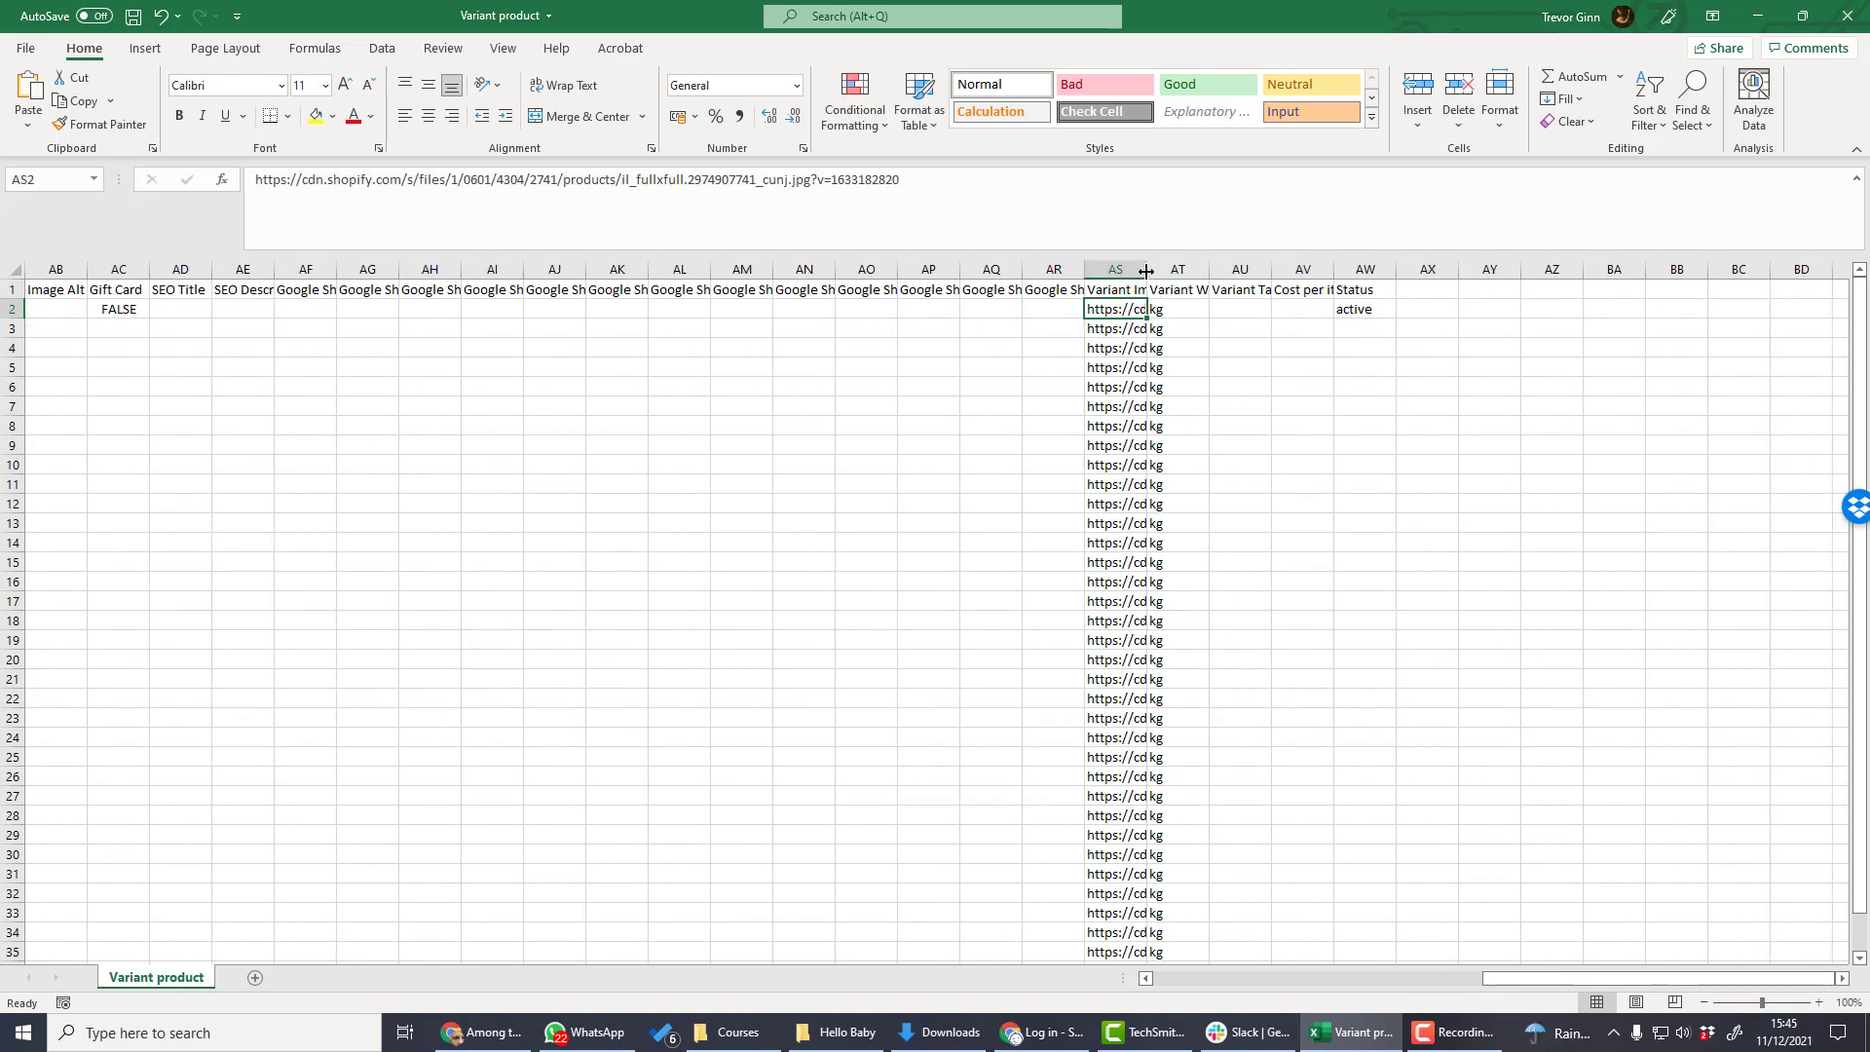
pyautogui.moveTo(1146, 272); pyautogui.dragTo(1350, 272)
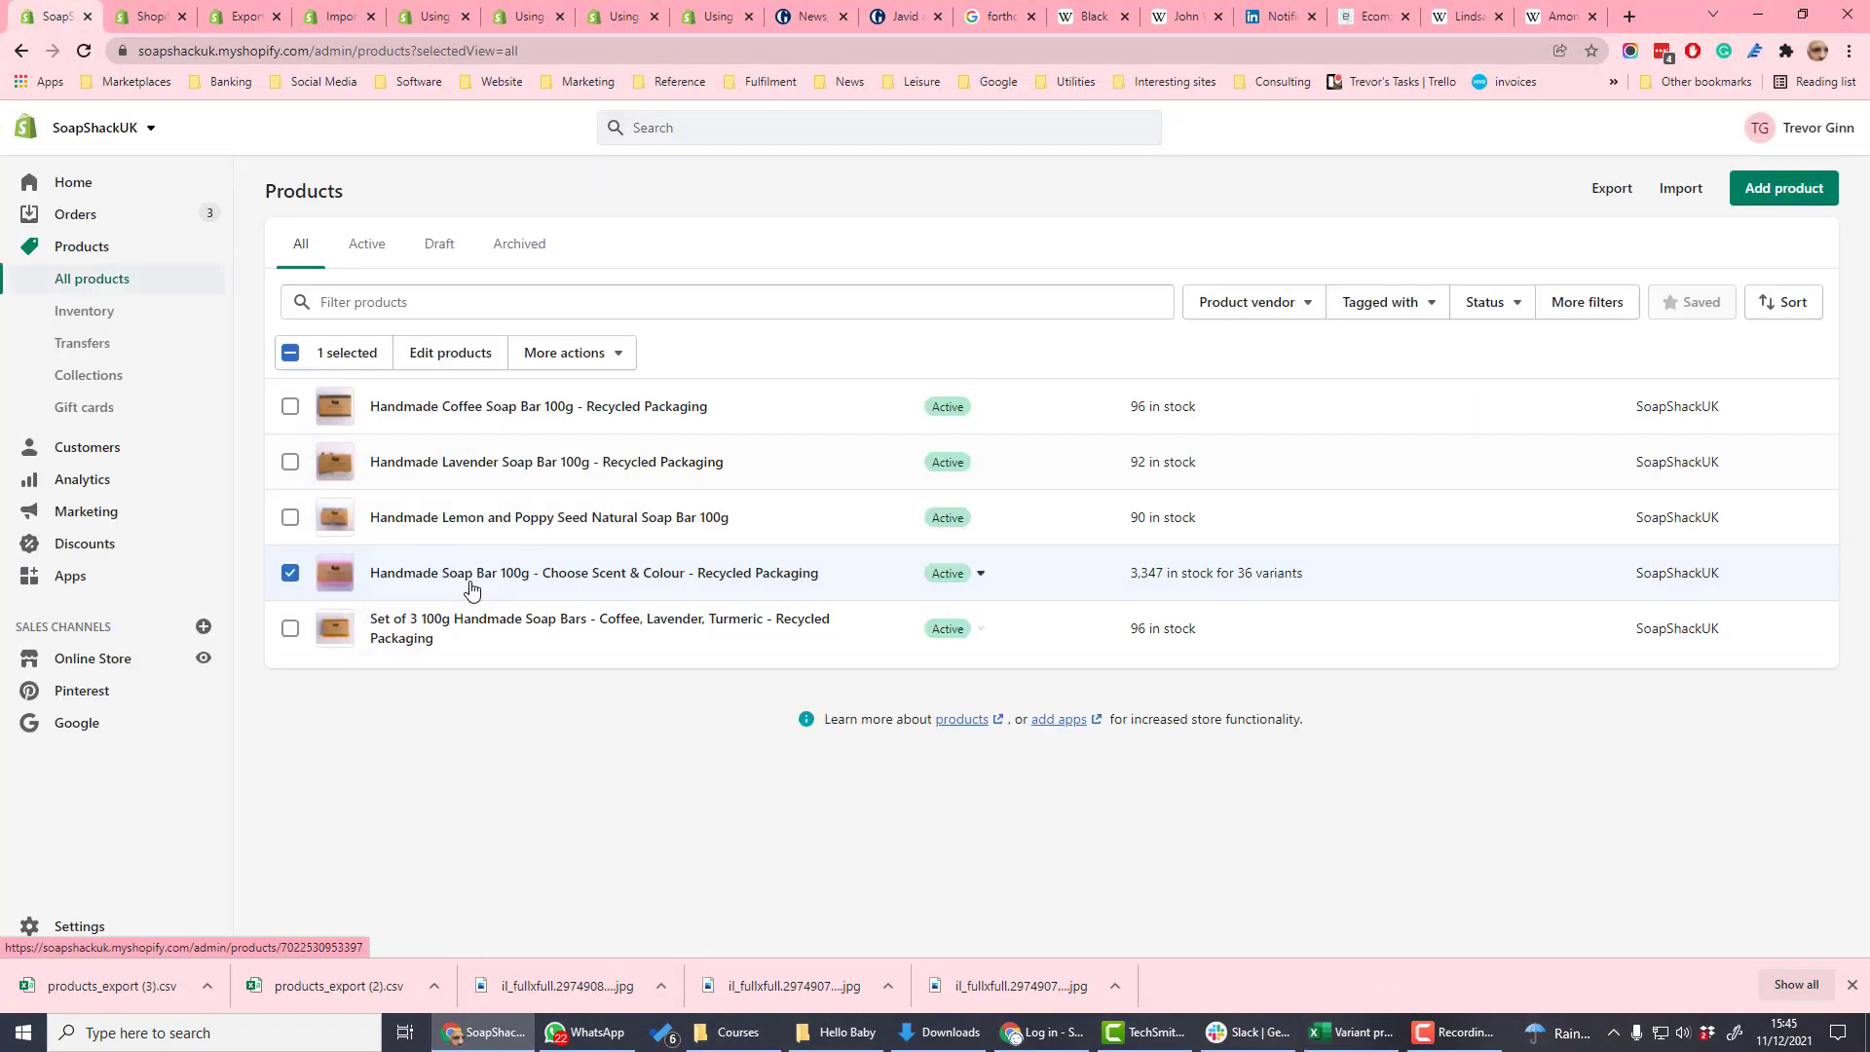
# Open 'Handmade Soap Bar 100g - Choose Scent & Colour' and scroll through its details
pyautogui.click(492, 581)
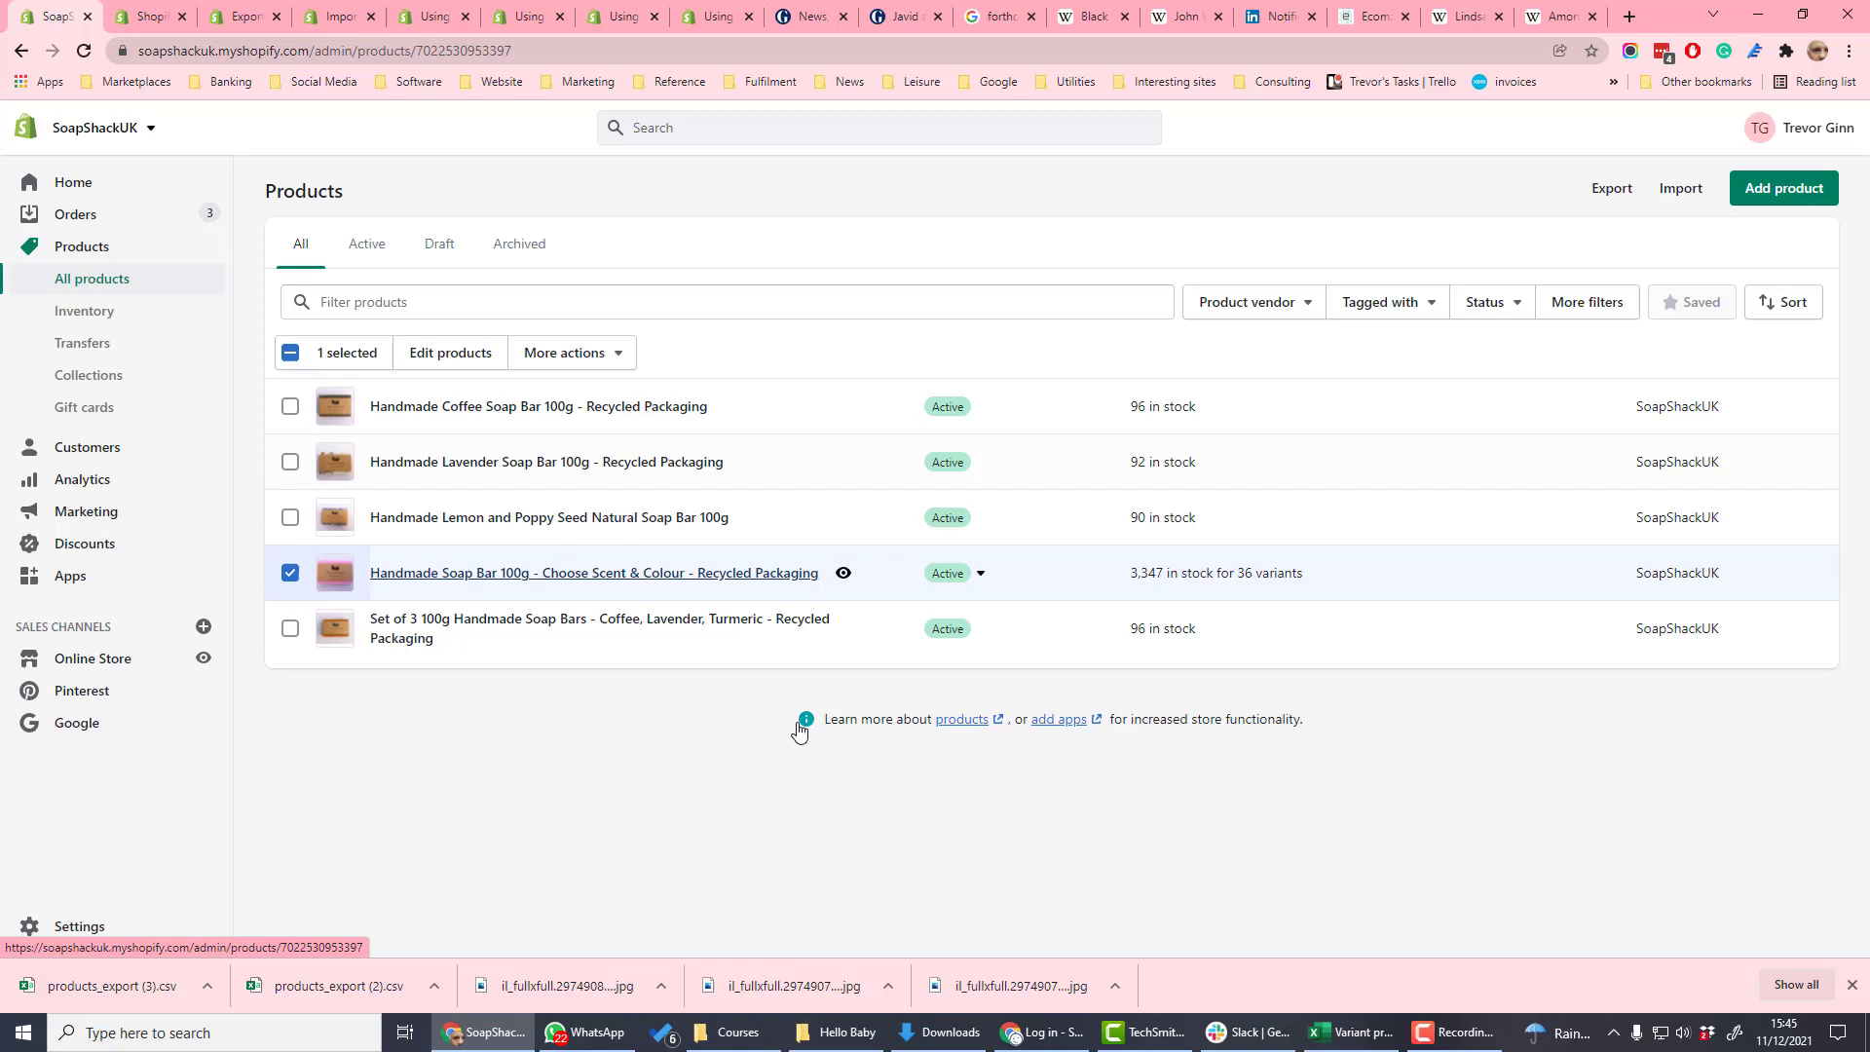
pyautogui.scroll(-2, 906, 785)
pyautogui.scroll(-1, 499, 807)
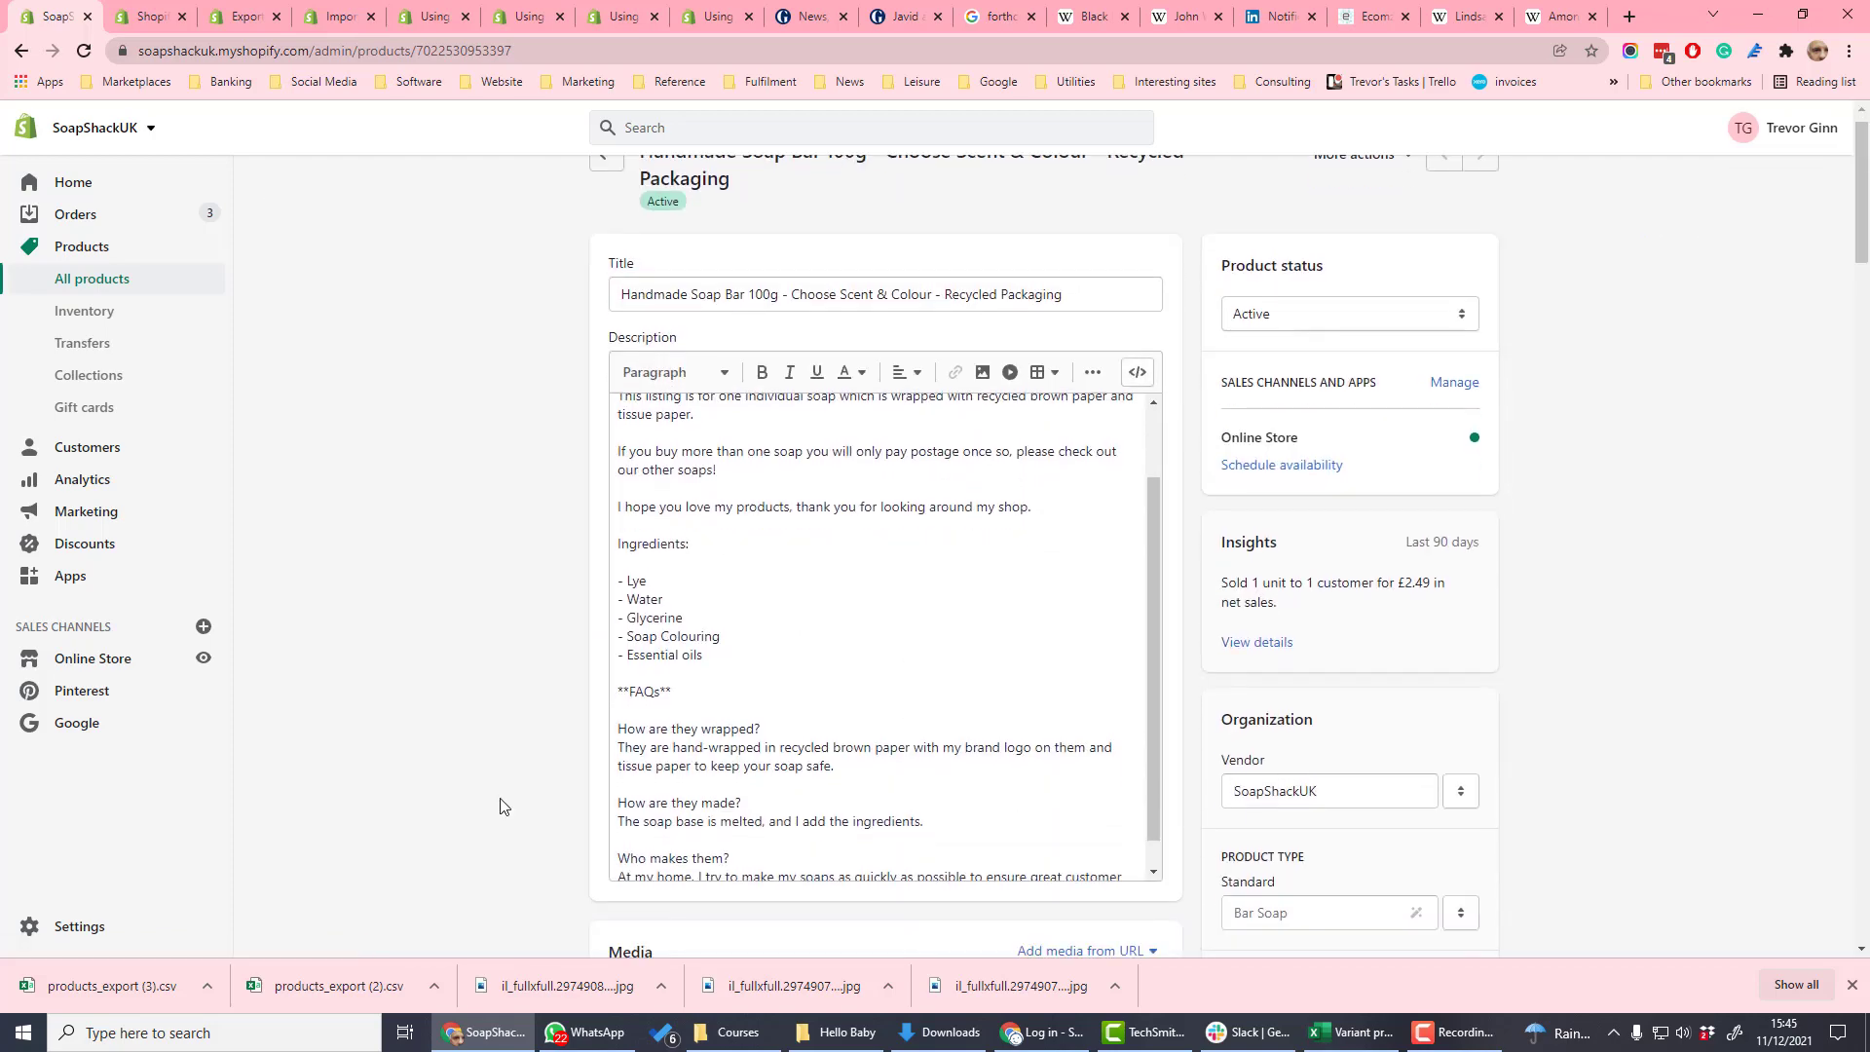
pyautogui.scroll(-15, 499, 806)
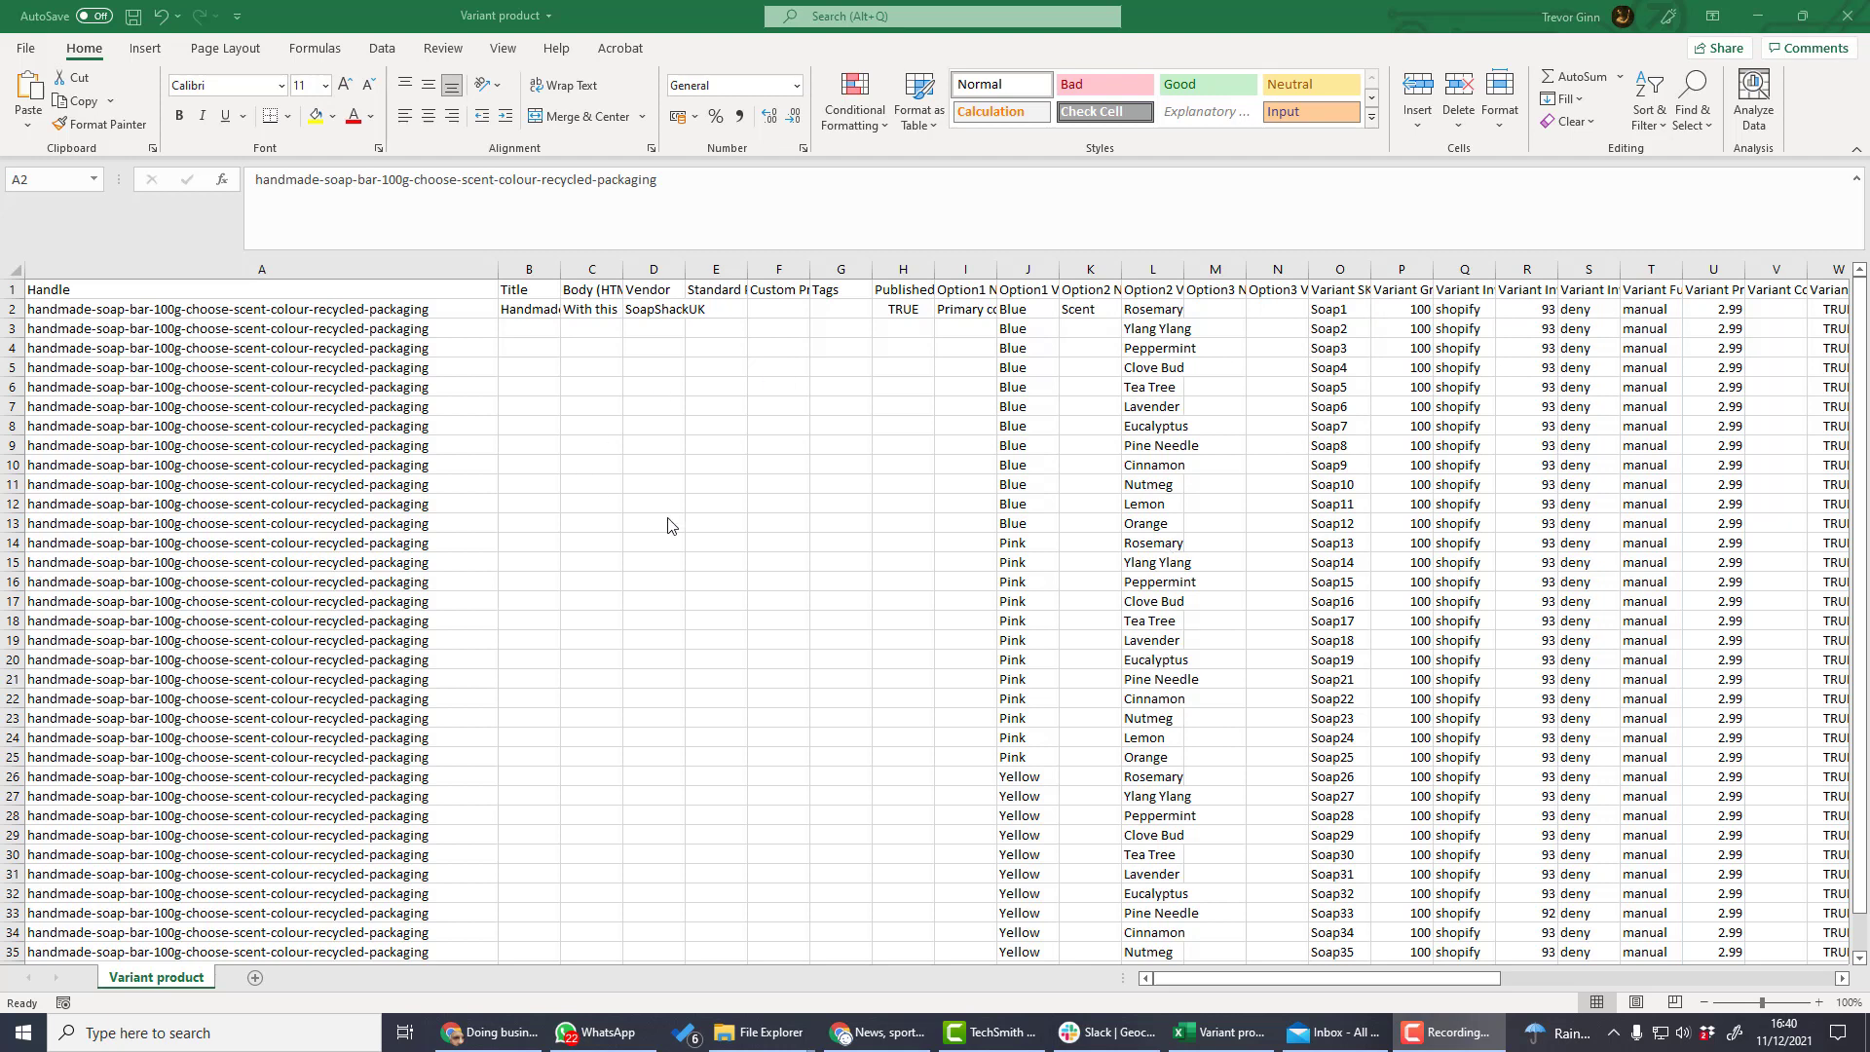
# Begin a CSV product import from the Products list with same-handle overwriting enabled, and browse for the file
pyautogui.click(492, 1042)
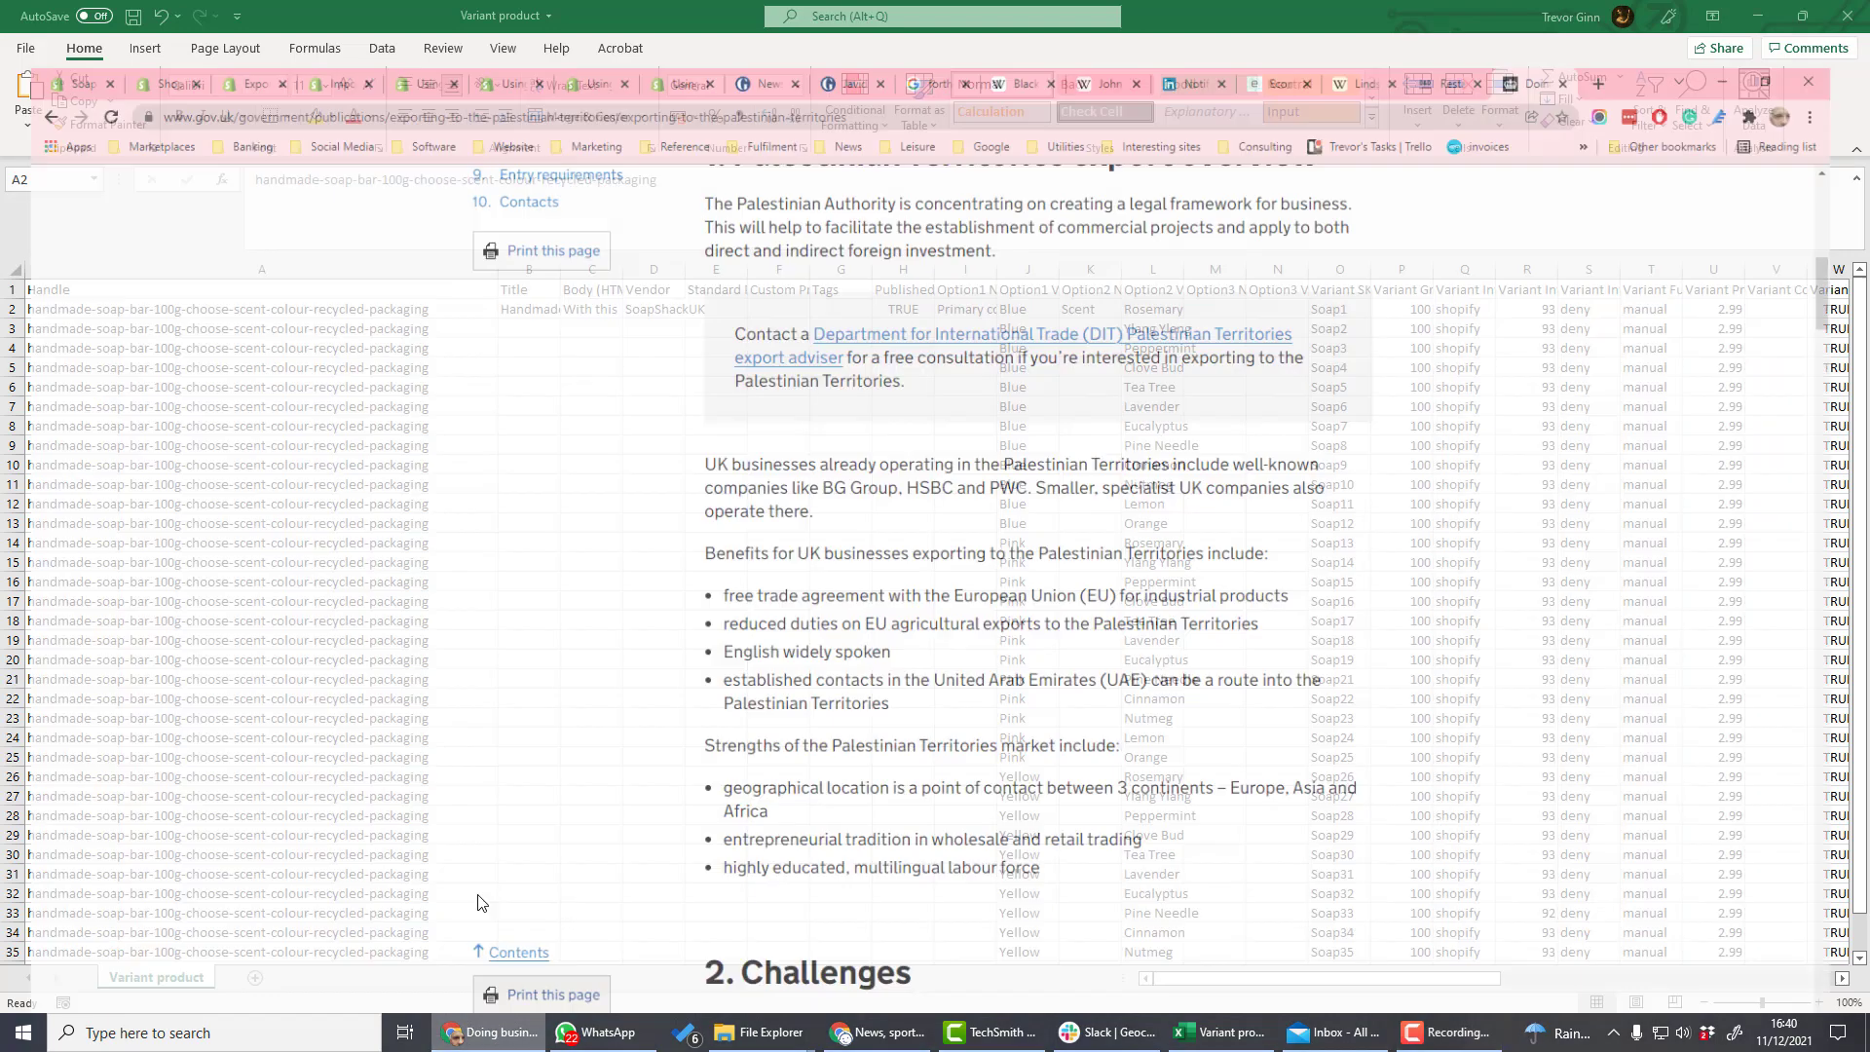
pyautogui.click(43, 15)
pyautogui.click(1663, 188)
pyautogui.click(815, 437)
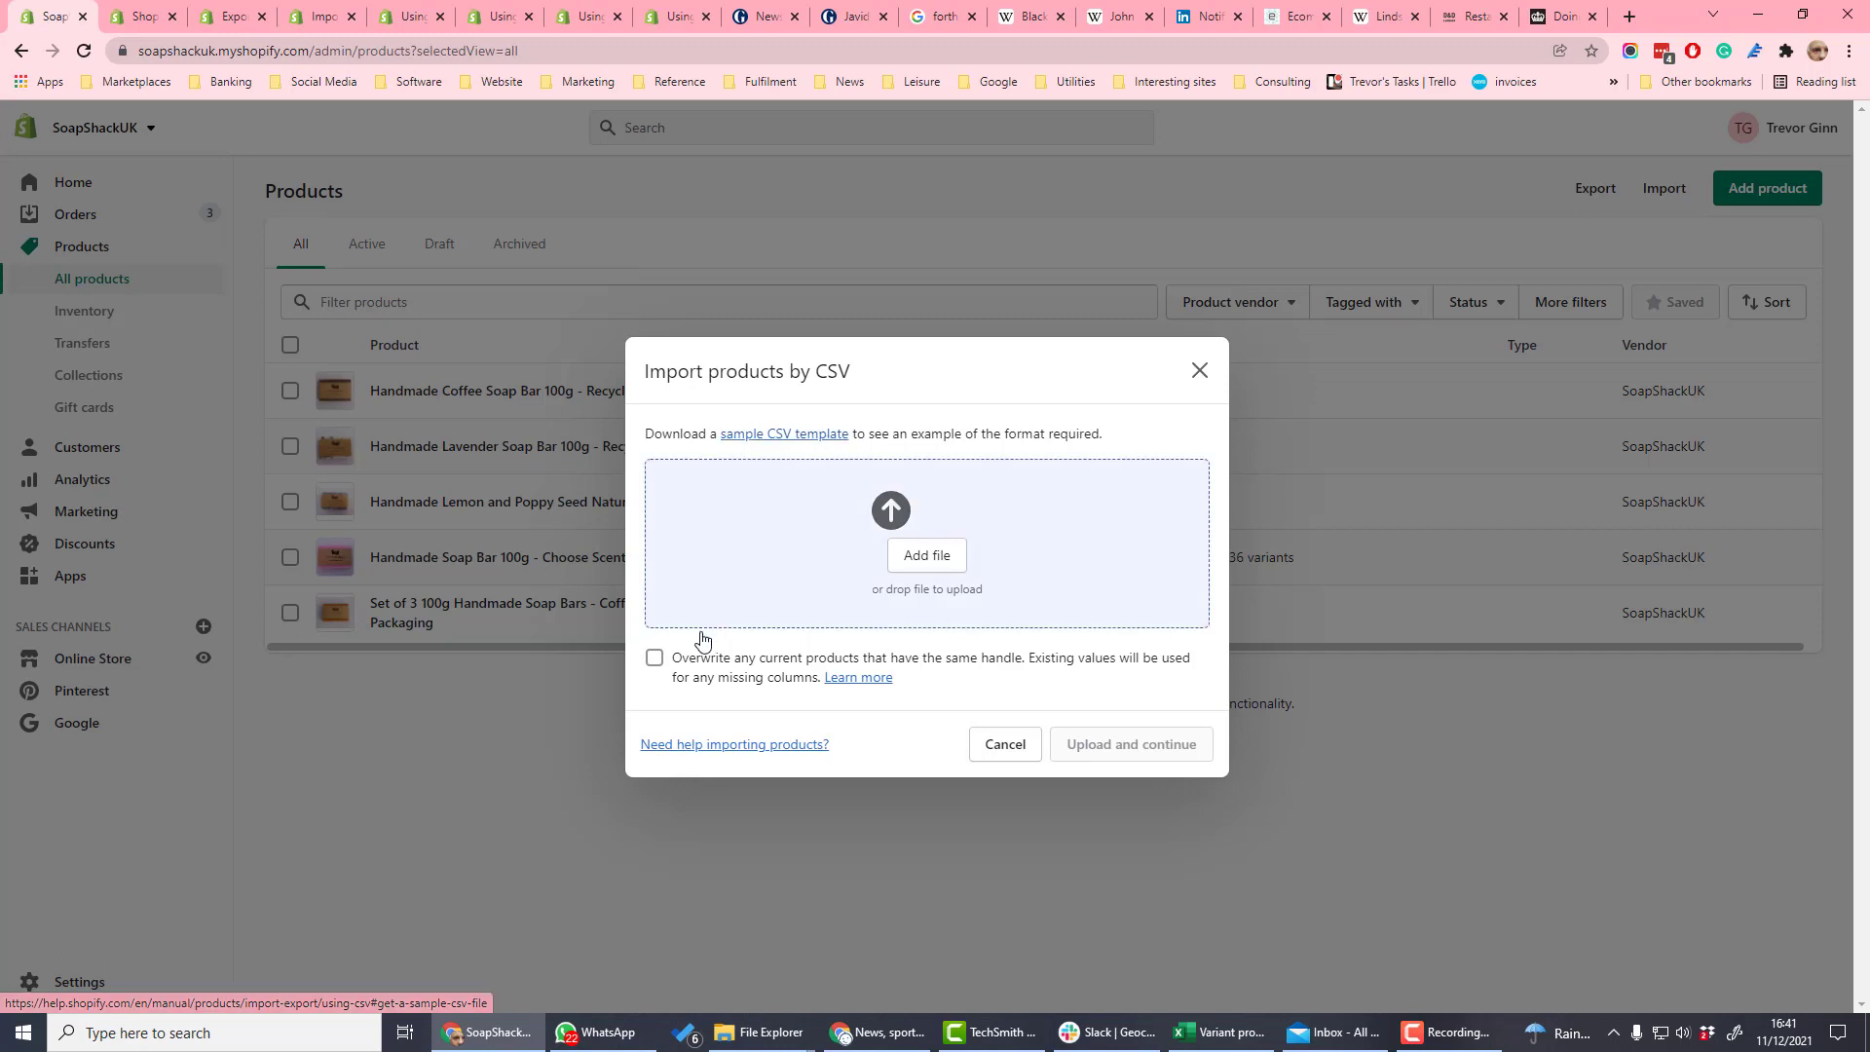
pyautogui.click(654, 658)
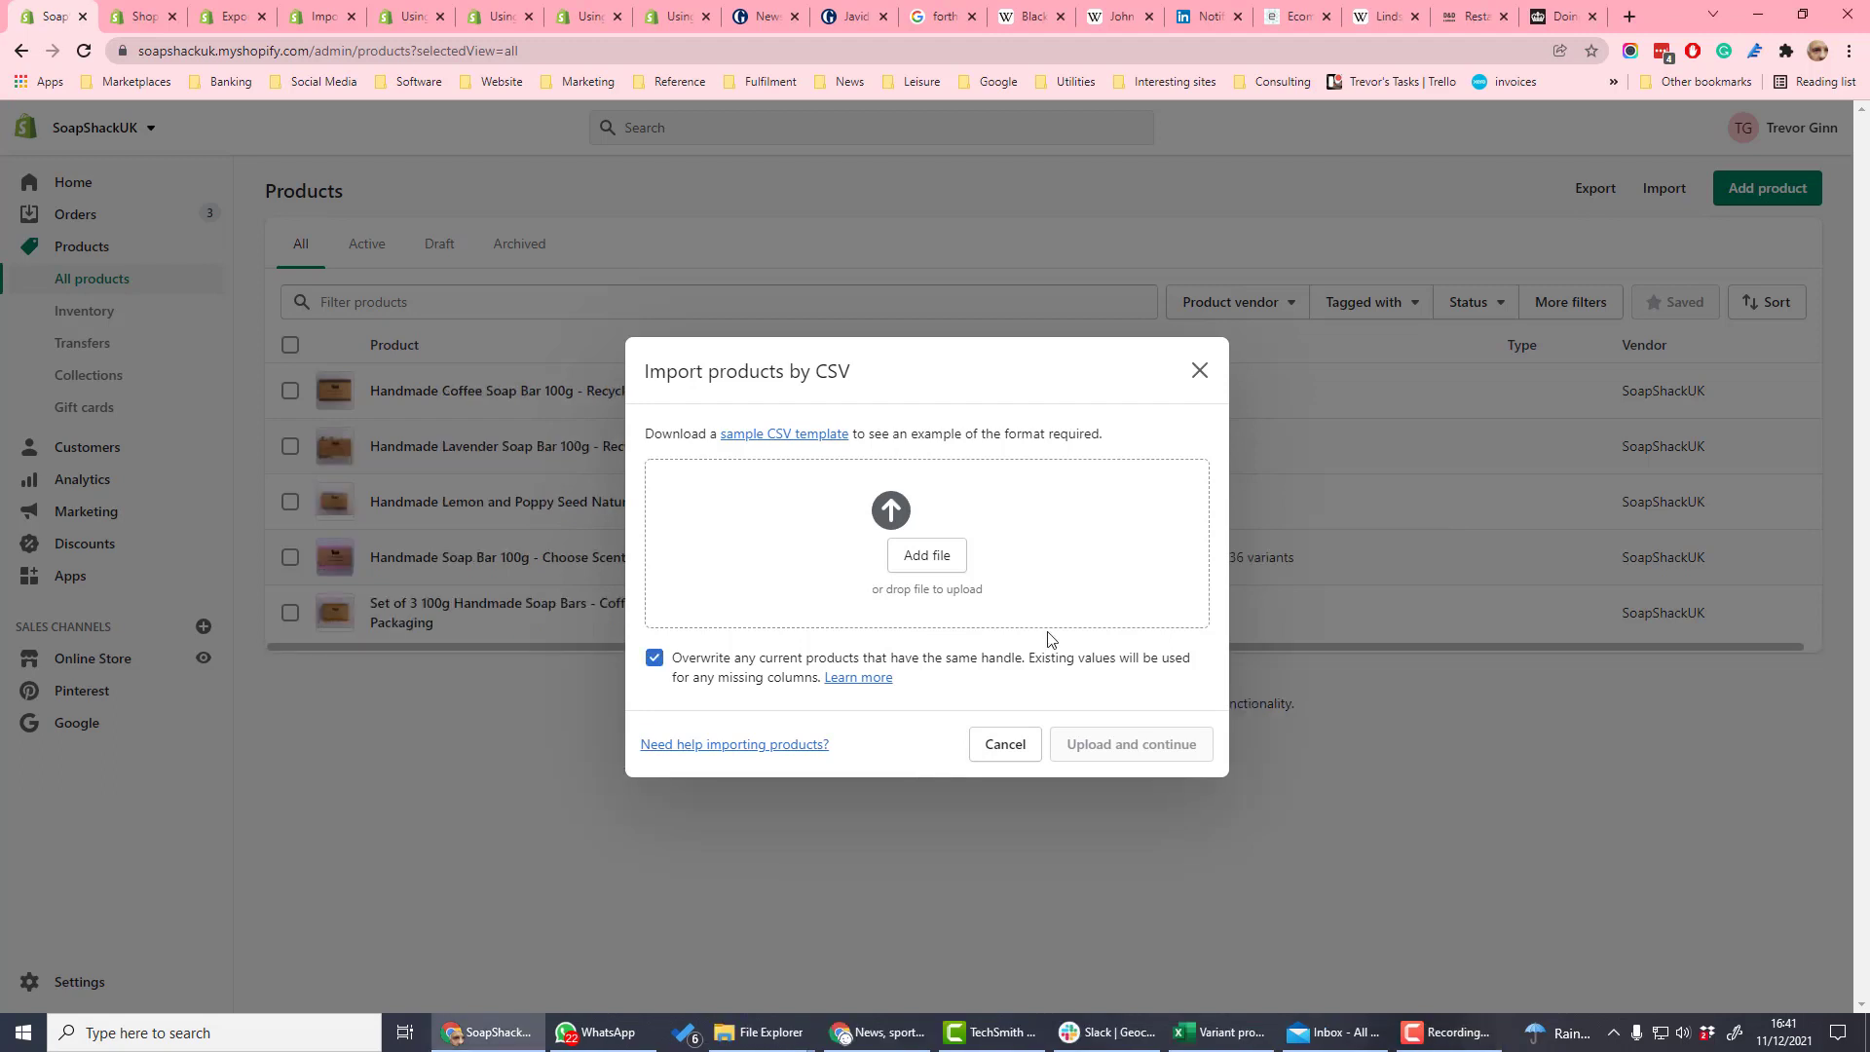
pyautogui.click(1085, 513)
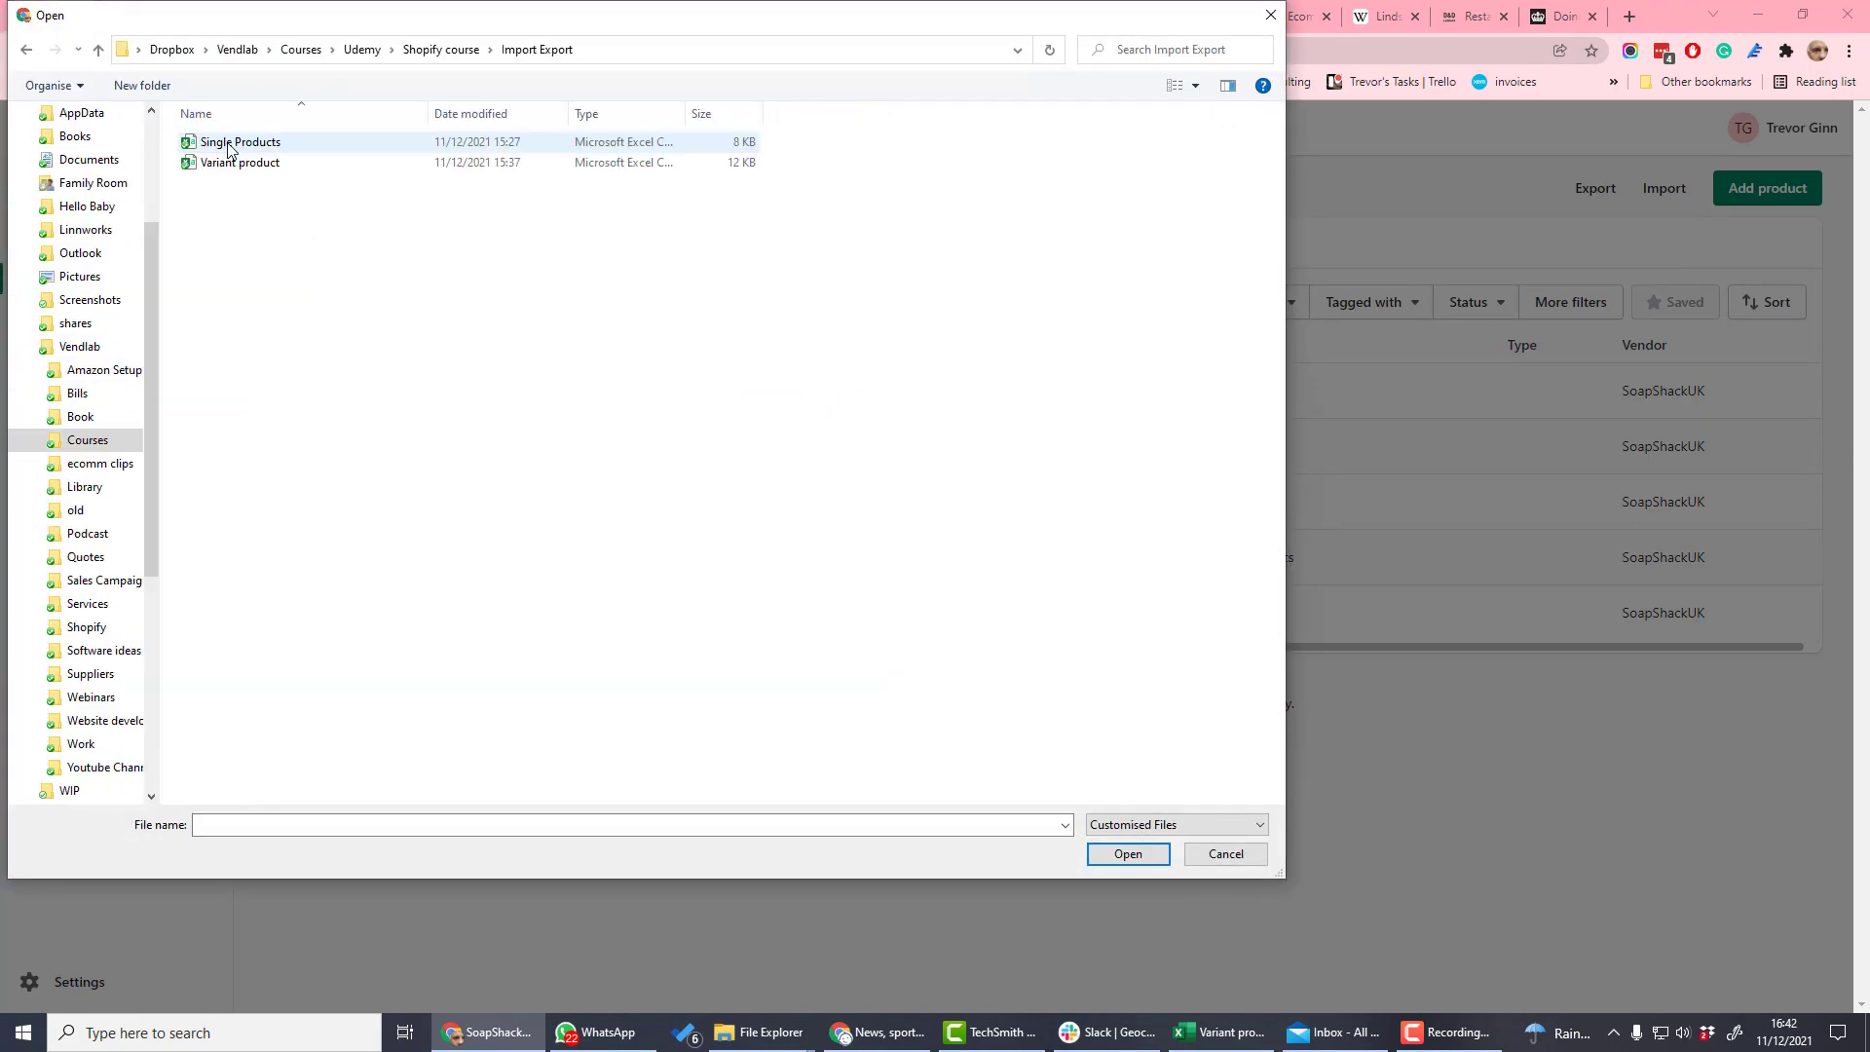
# Upload Single Products.csv, review the preview and import the three Handmade Soap Bar Example products
pyautogui.doubleClick(231, 146)
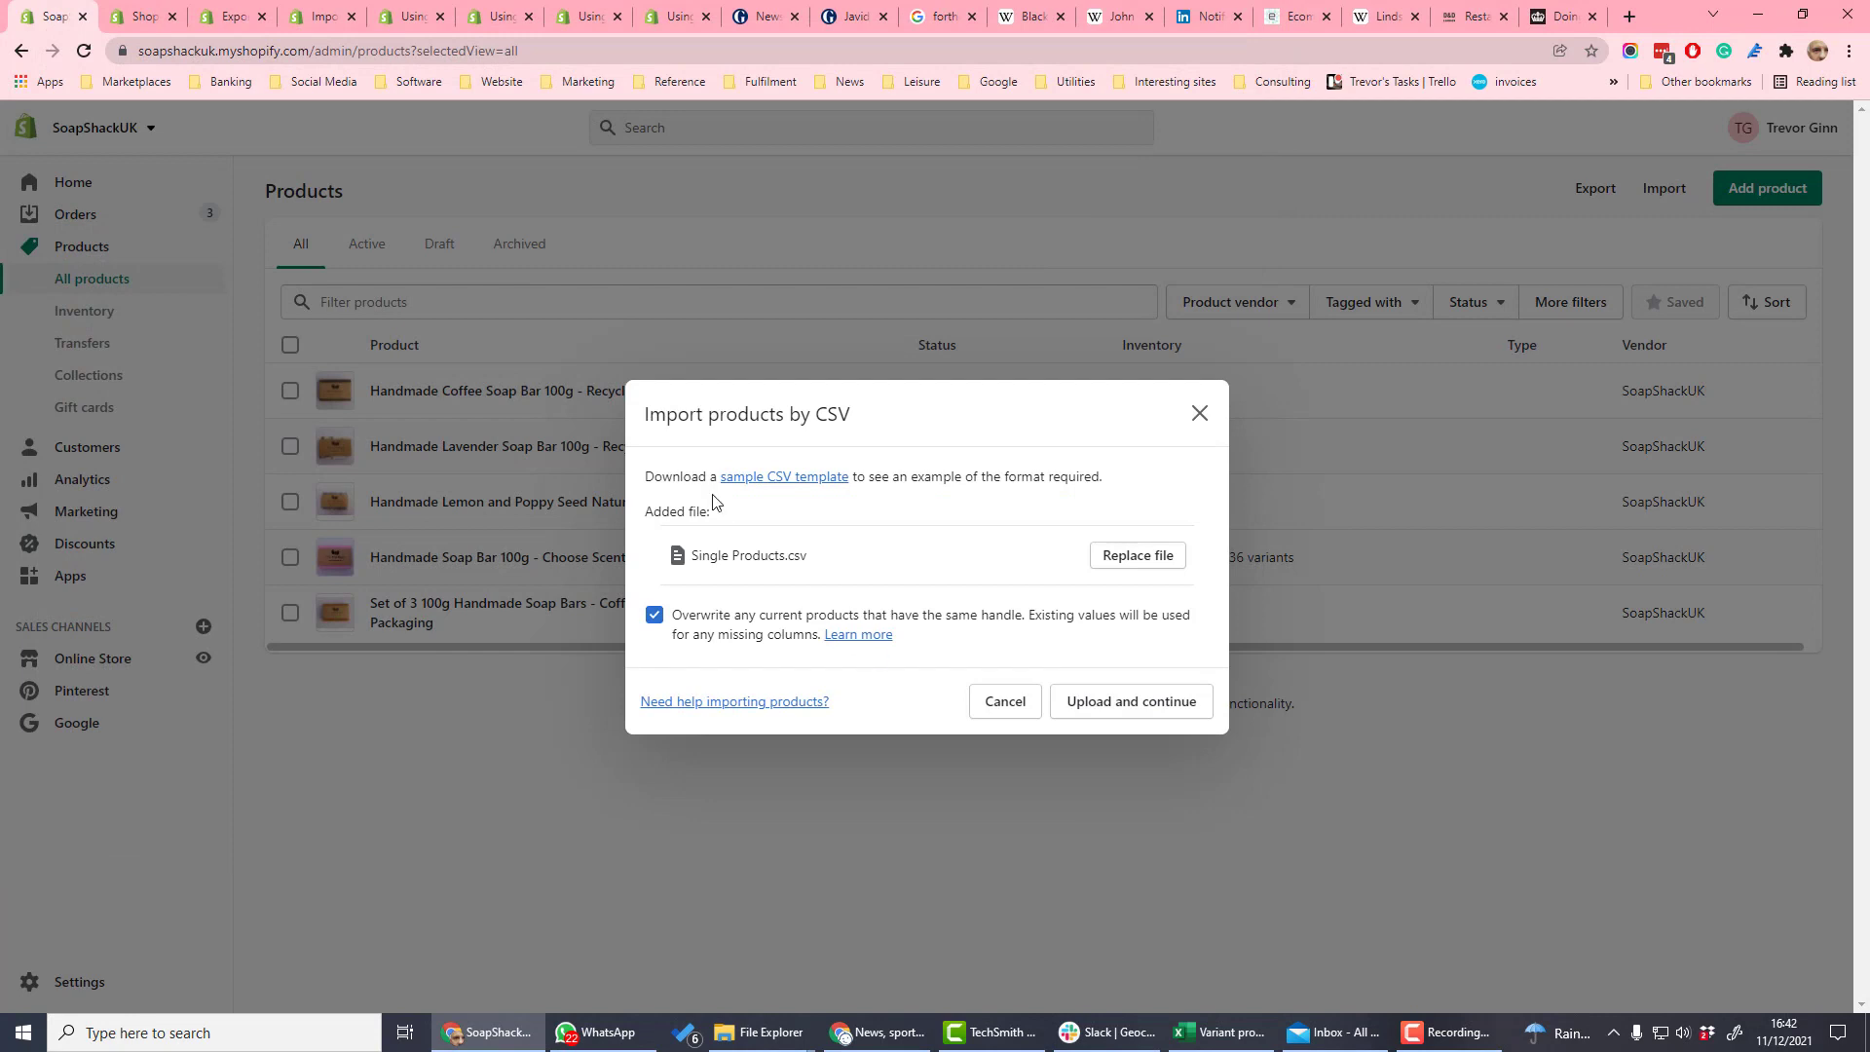
pyautogui.click(1128, 706)
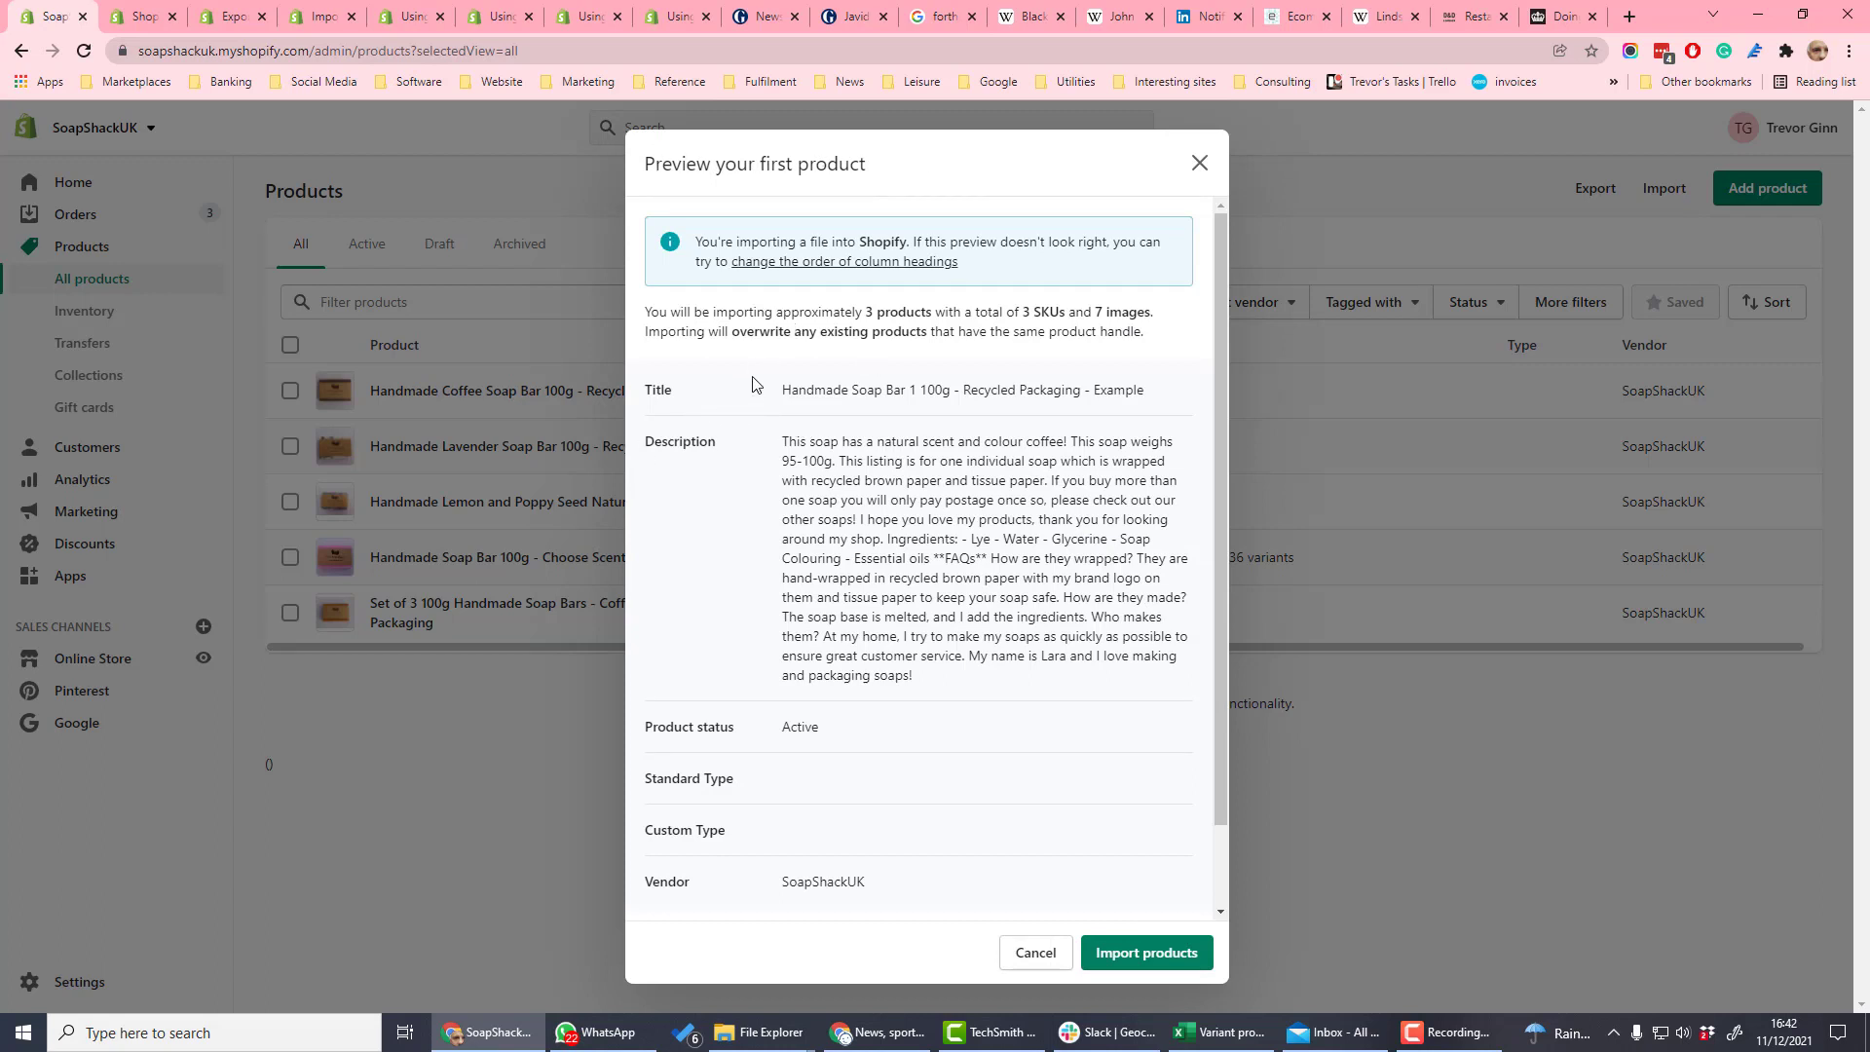
pyautogui.moveTo(781, 389); pyautogui.dragTo(1032, 389)
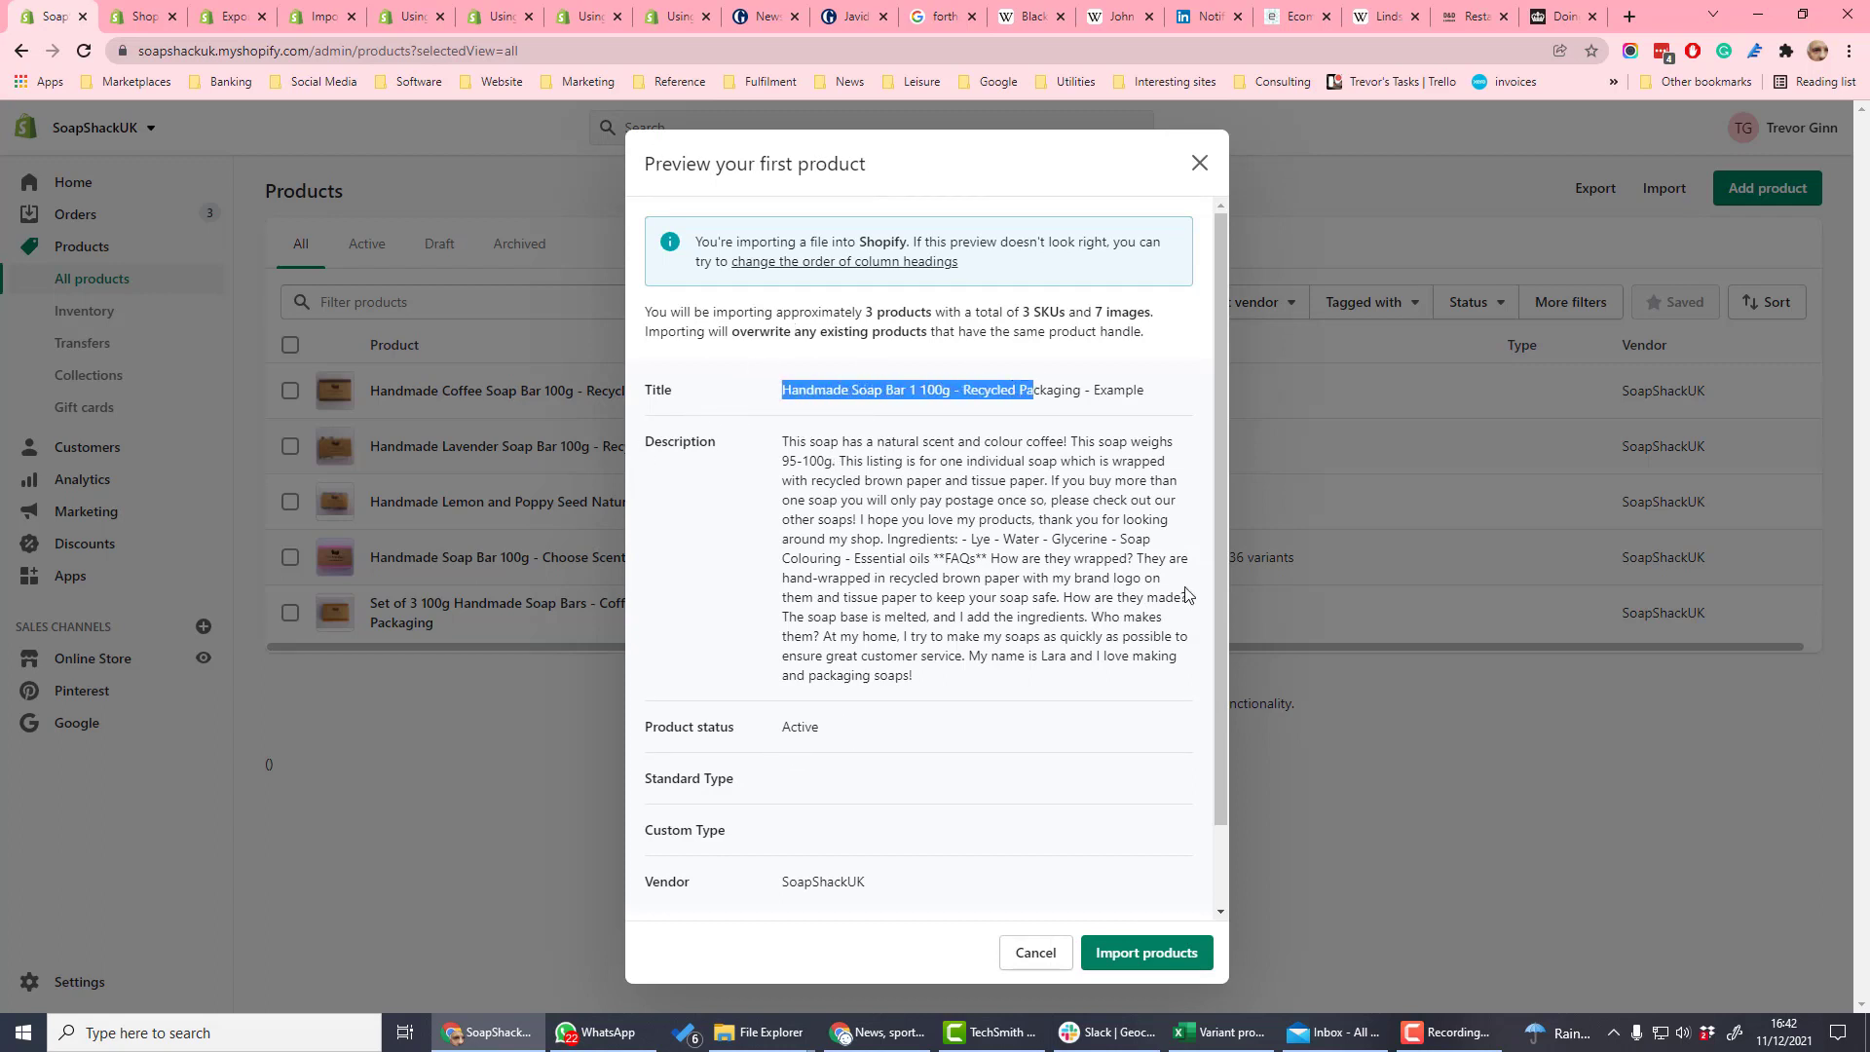
pyautogui.scroll(-1, 1217, 563)
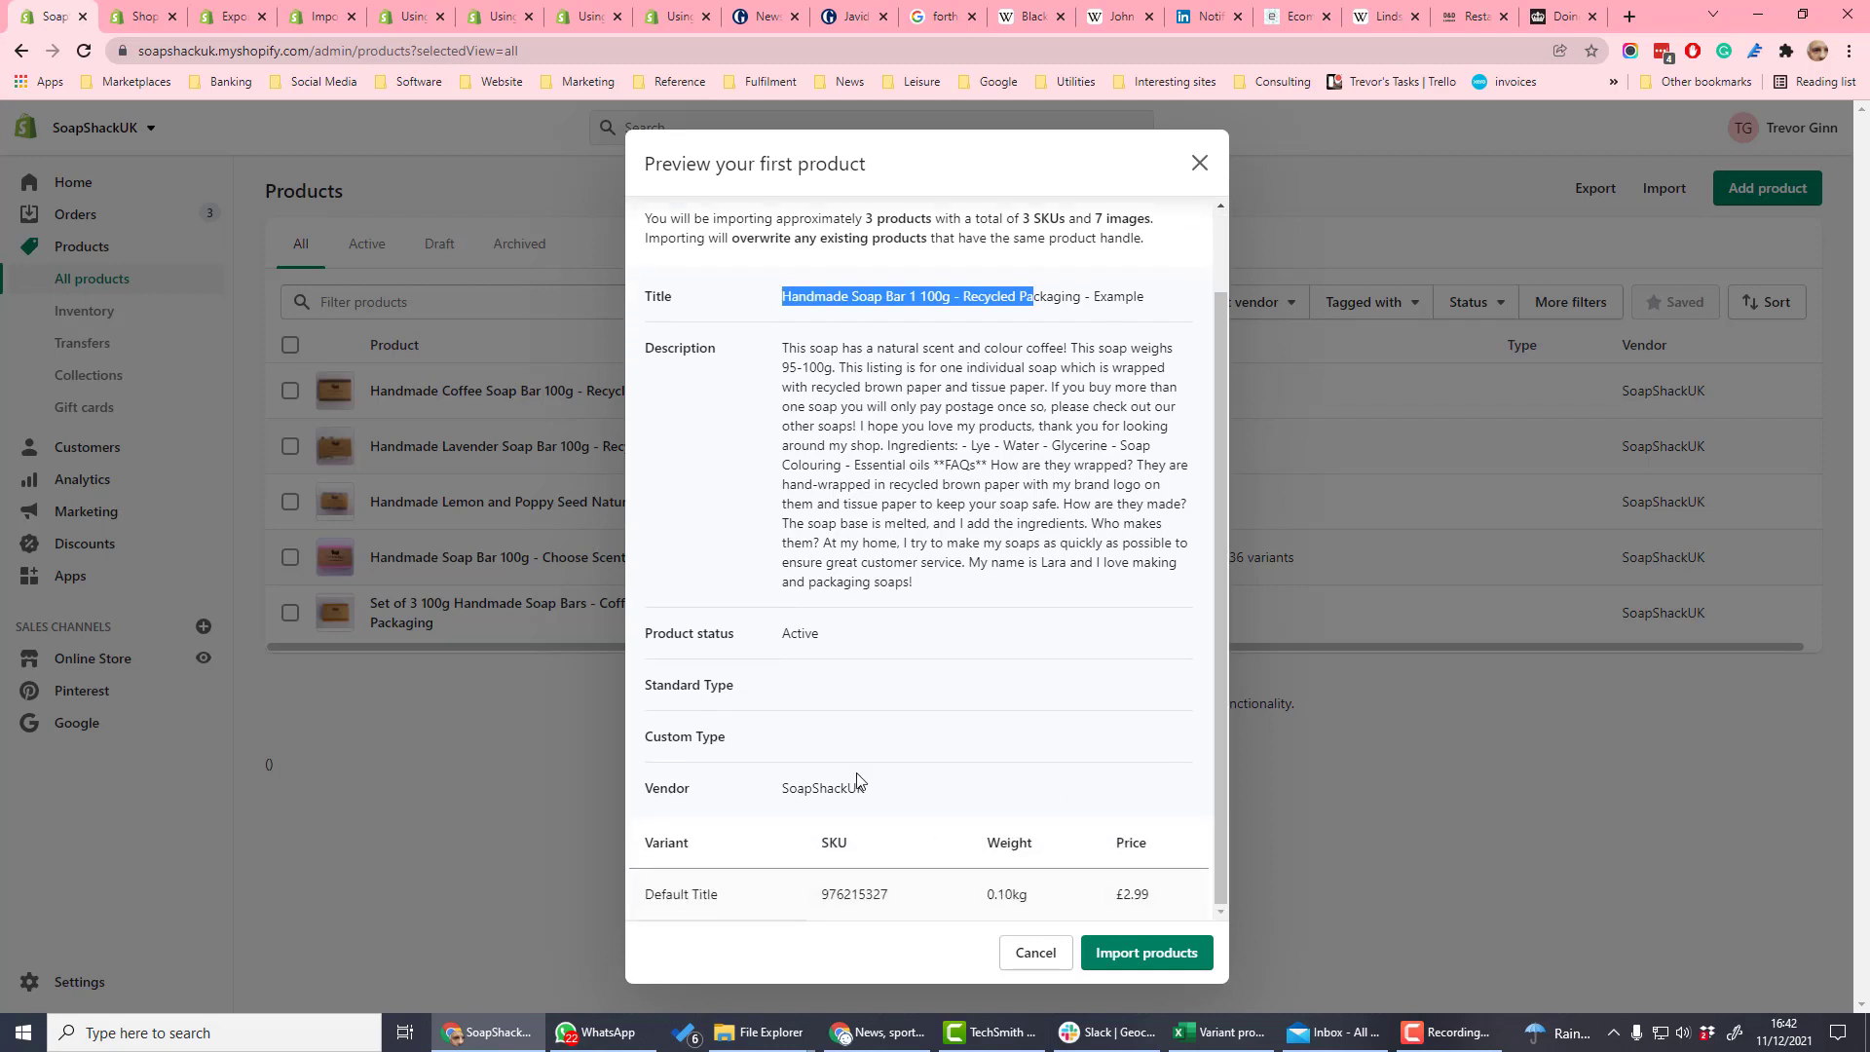
pyautogui.click(1165, 964)
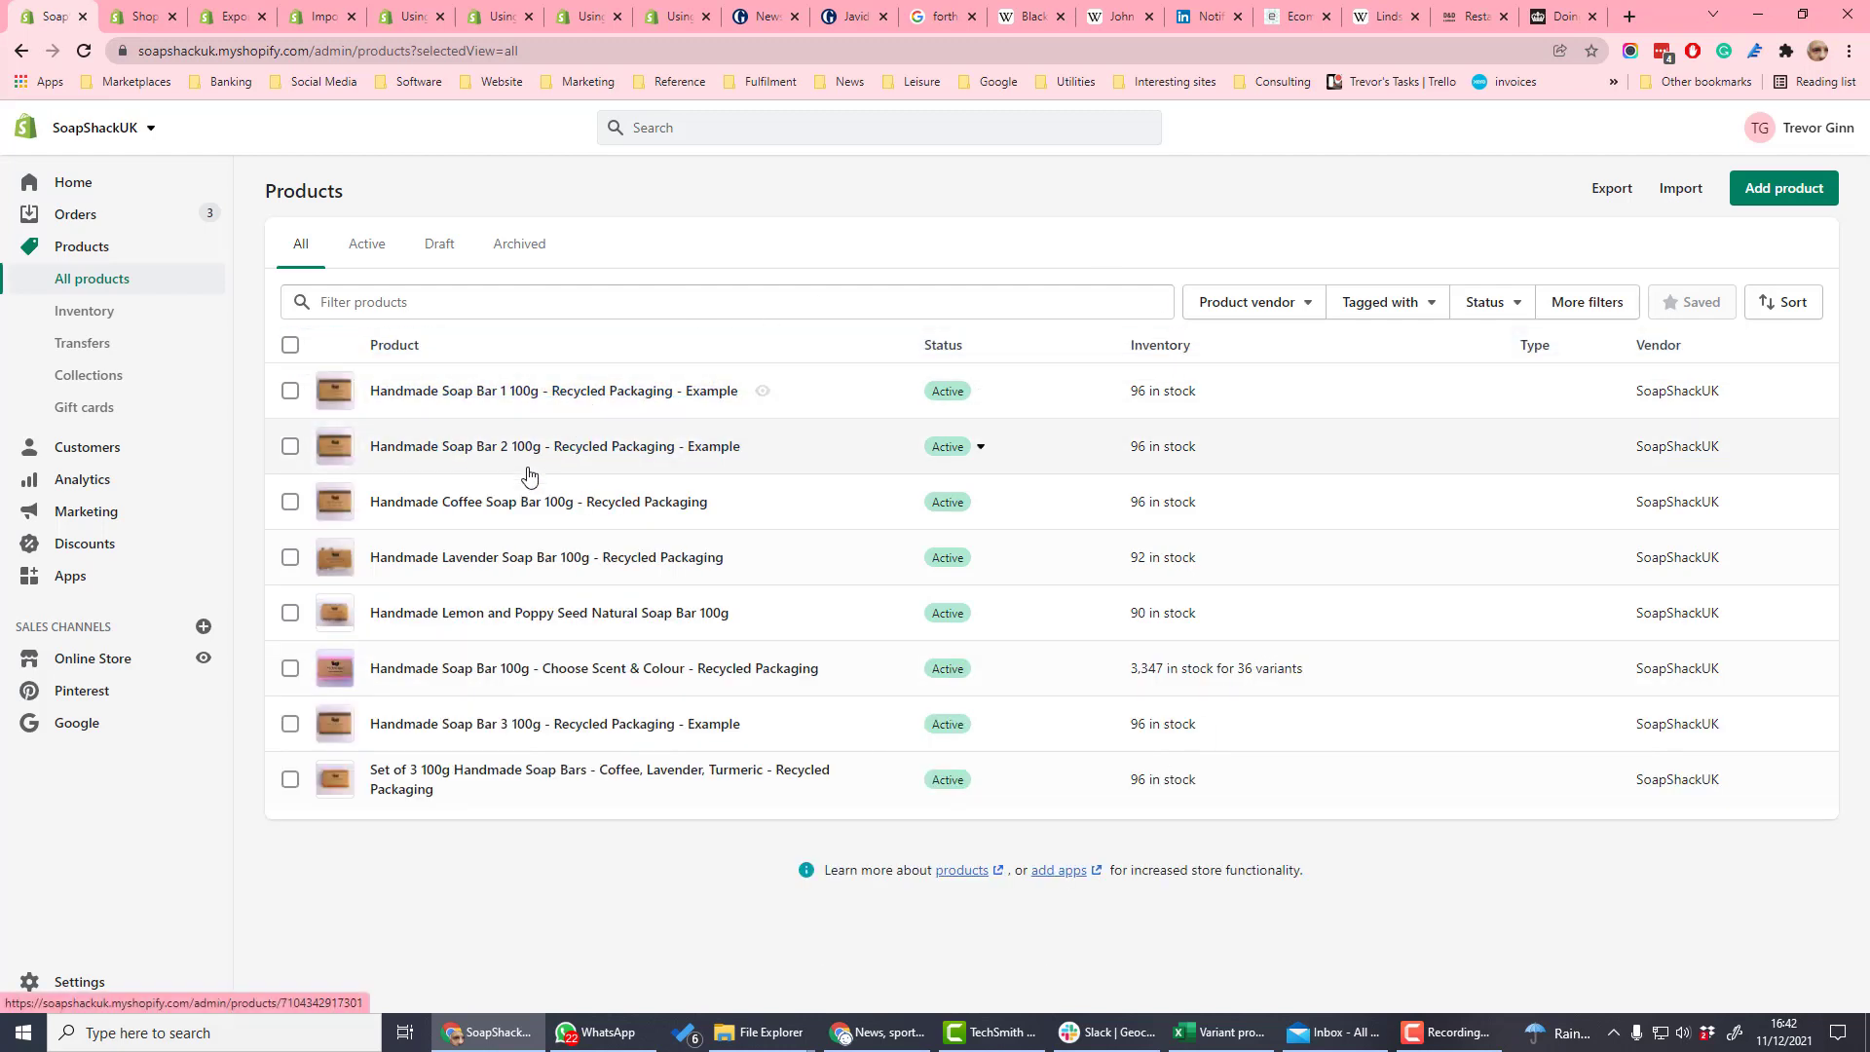
# Open Handmade Soap Bar 1 Example and check its price 2.99, 96 in stock and 0.1 kg weight
pyautogui.click(662, 395)
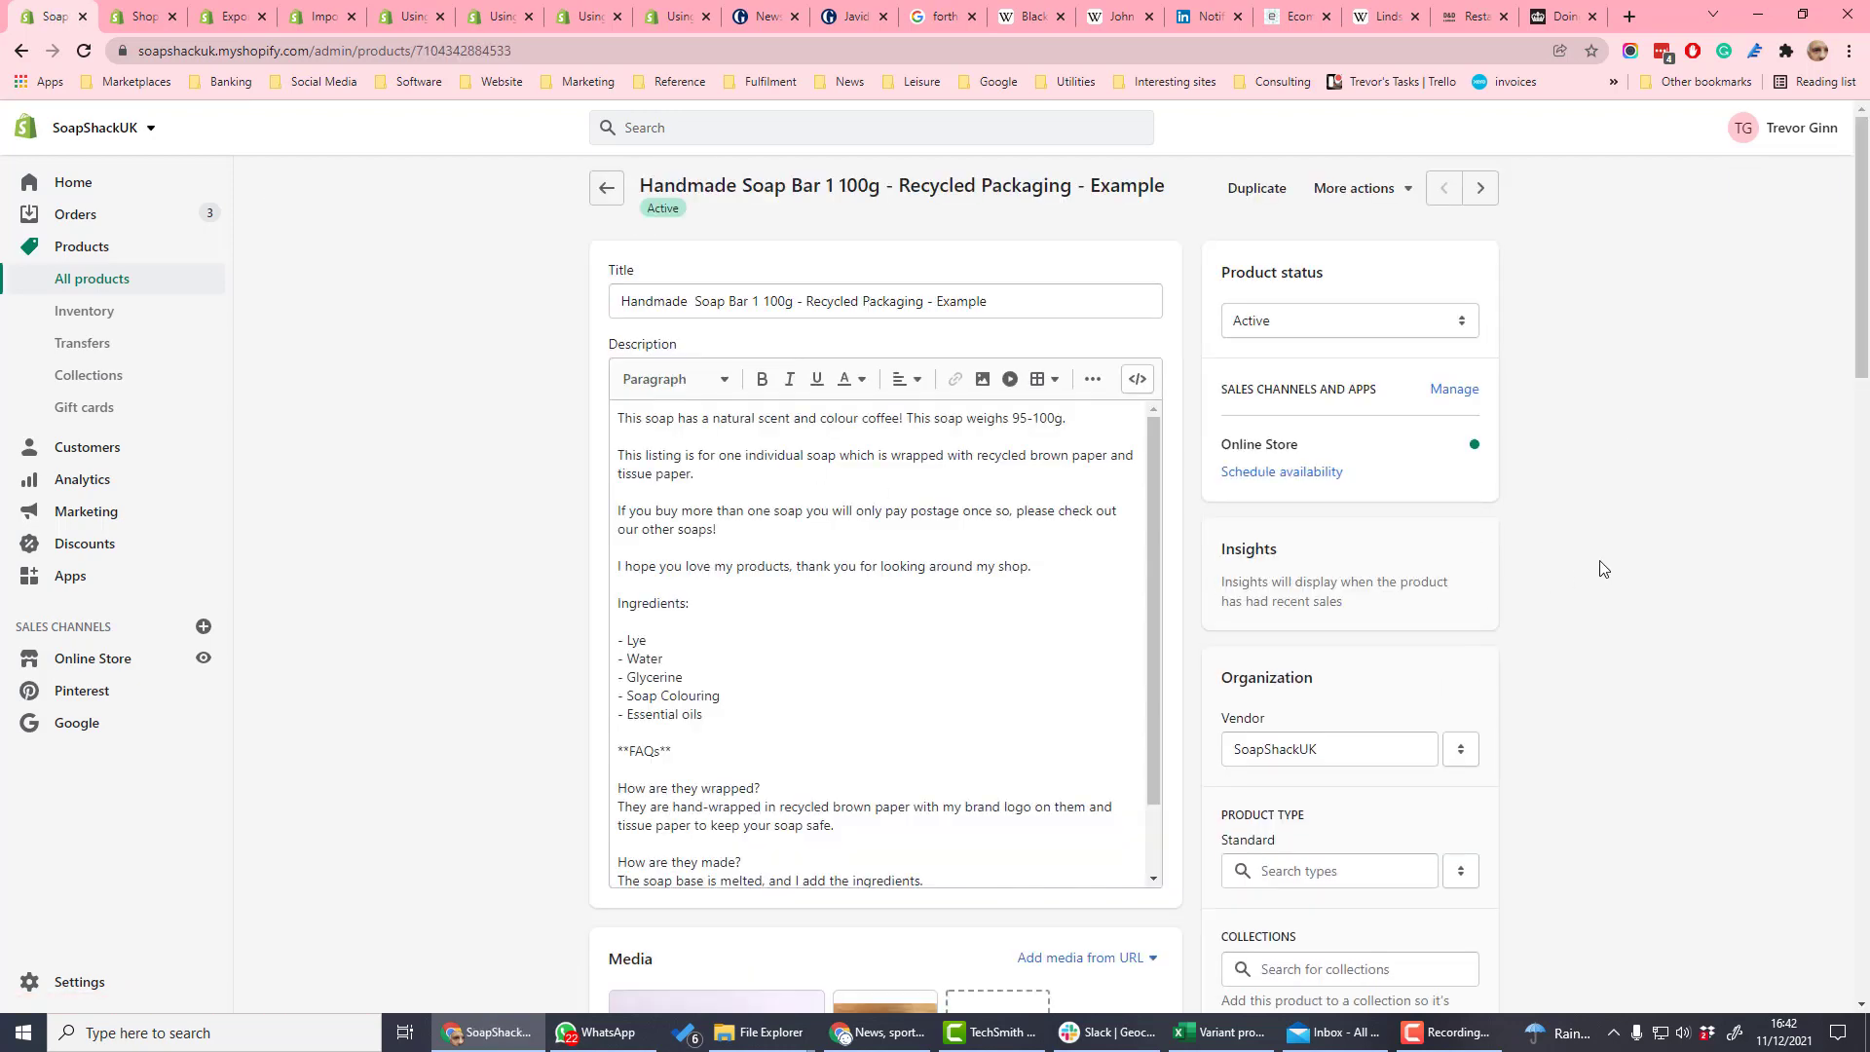
pyautogui.scroll(-2, 1598, 568)
pyautogui.scroll(-9, 872, 673)
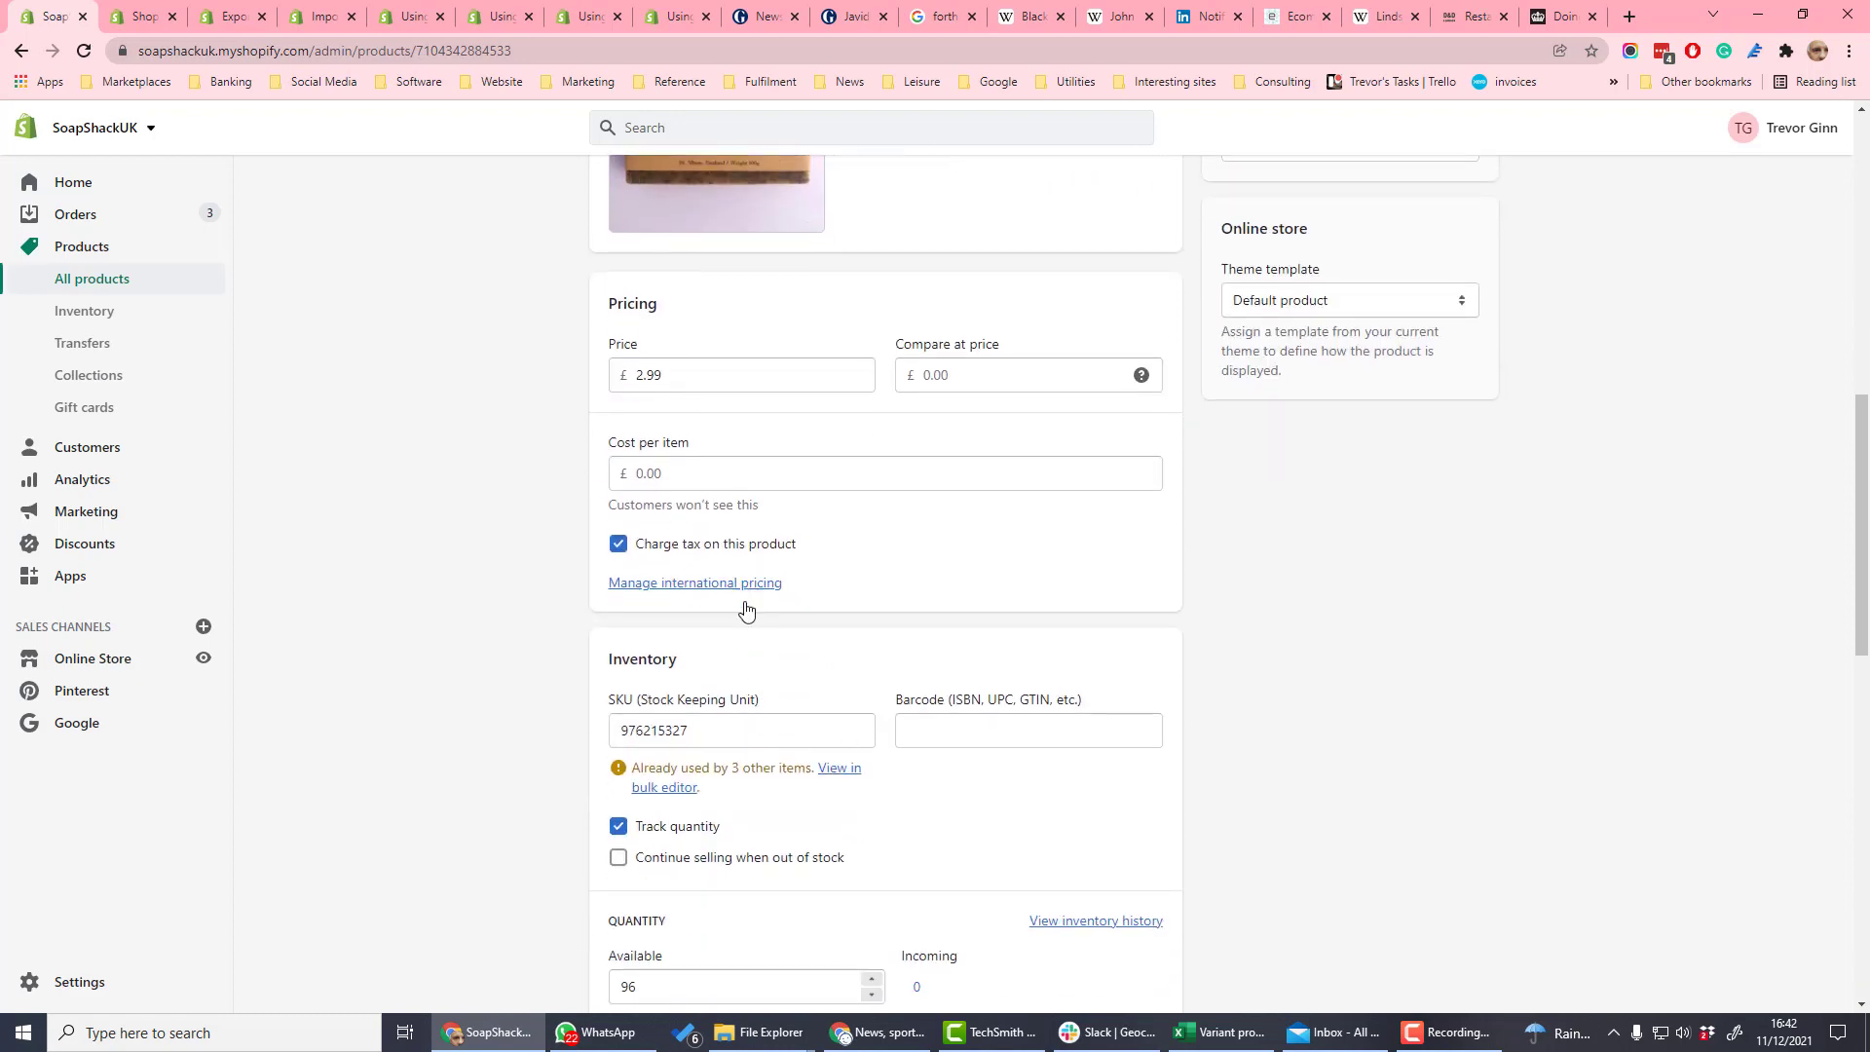
pyautogui.scroll(-2, 744, 610)
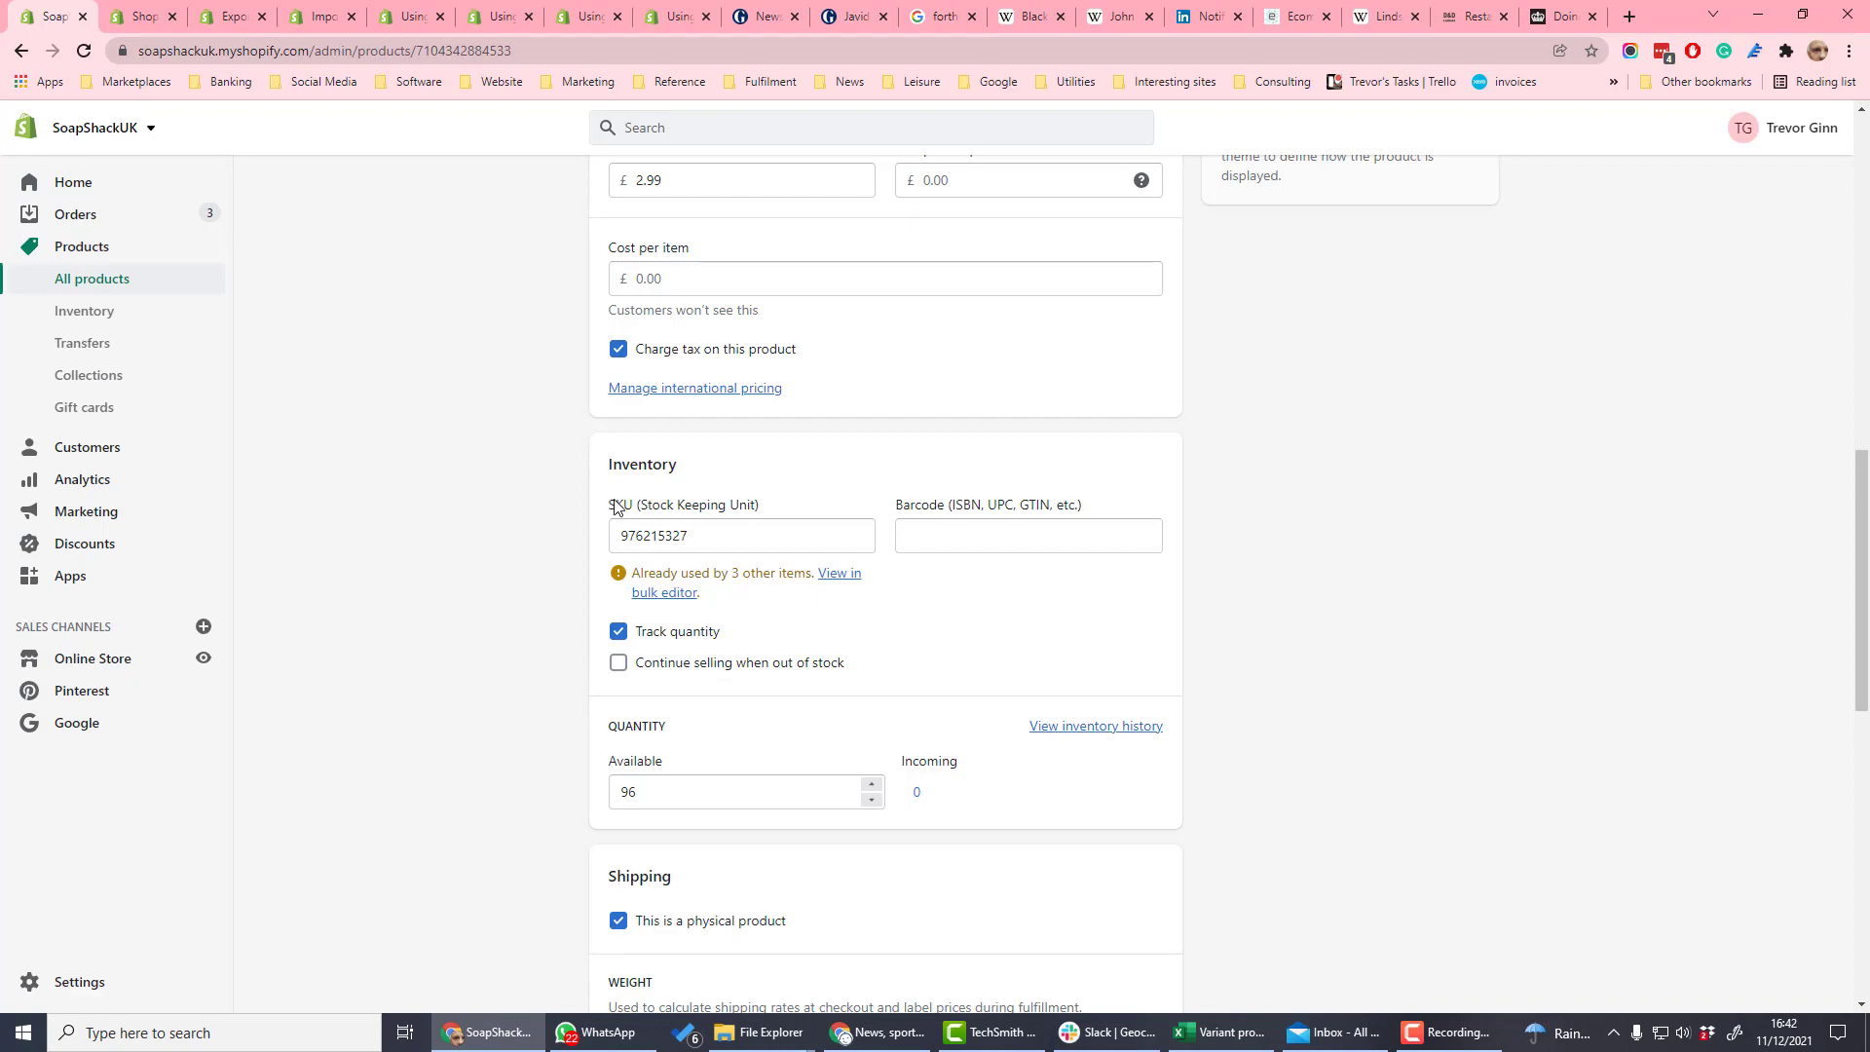
pyautogui.moveTo(614, 507); pyautogui.dragTo(758, 514)
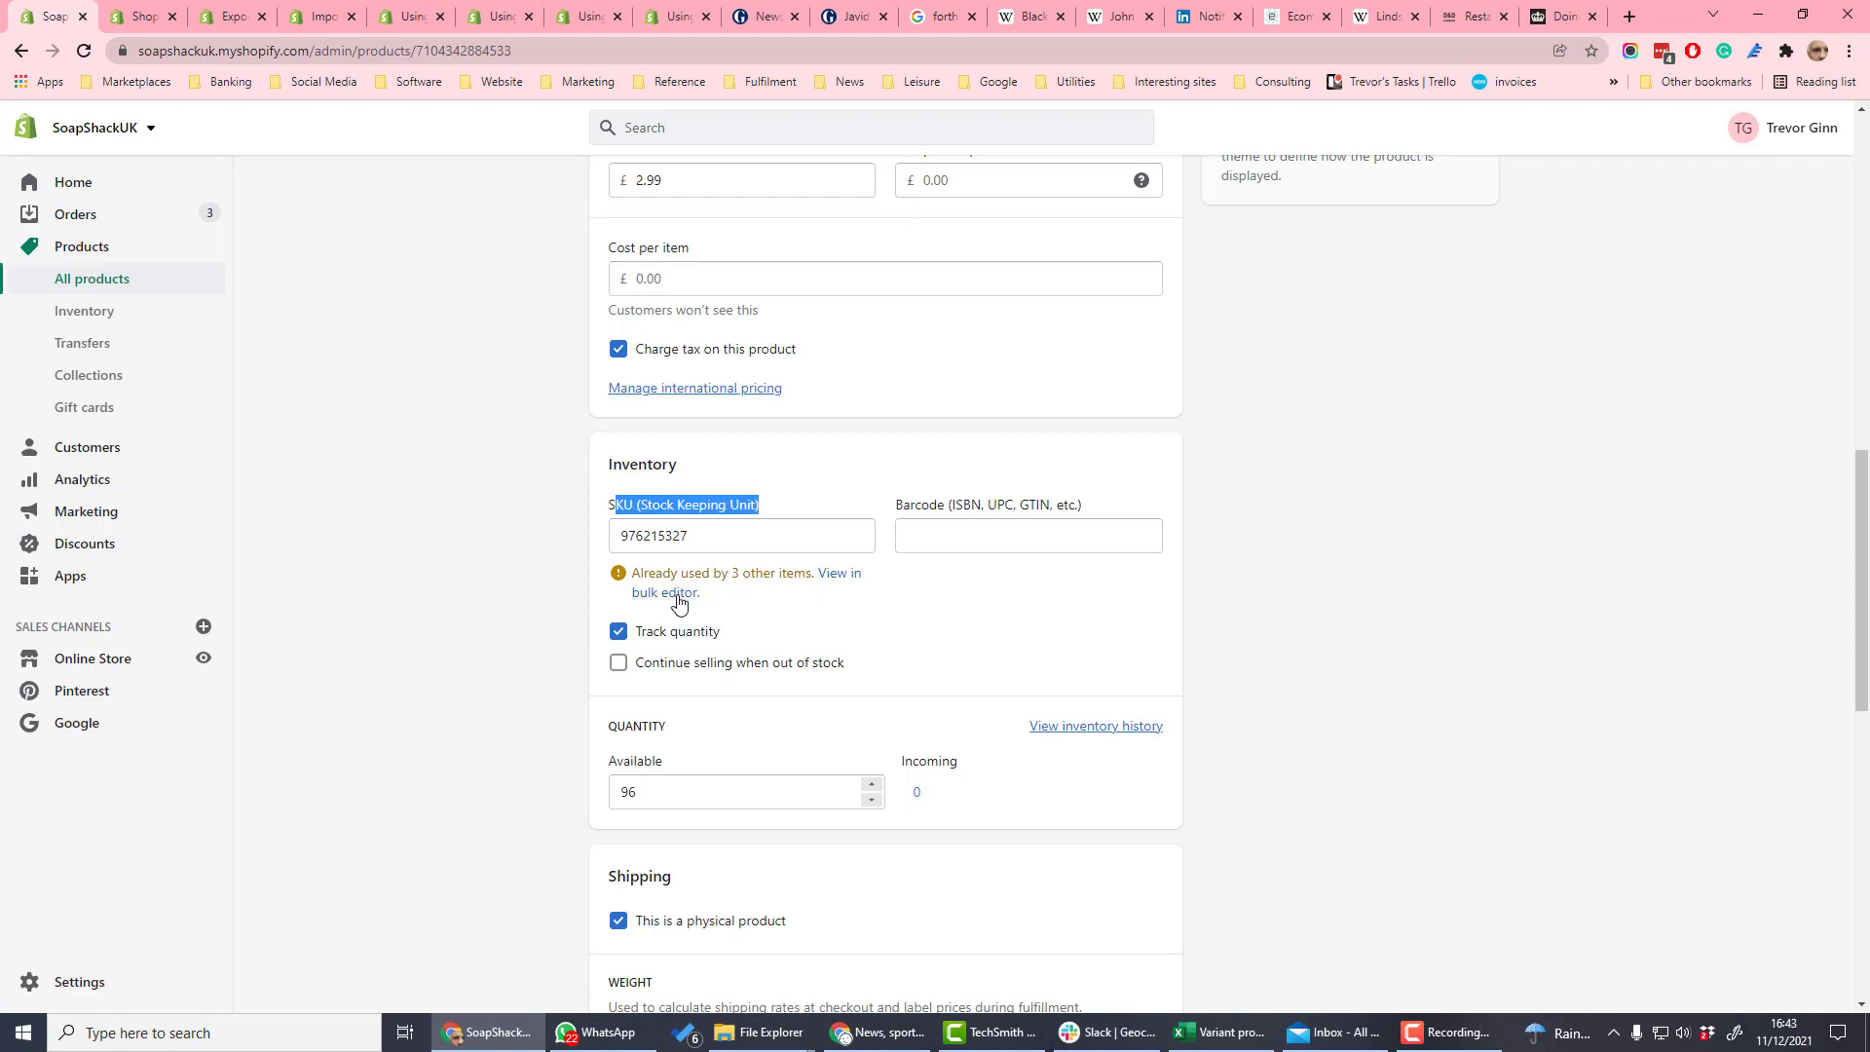
pyautogui.scroll(-8, 687, 722)
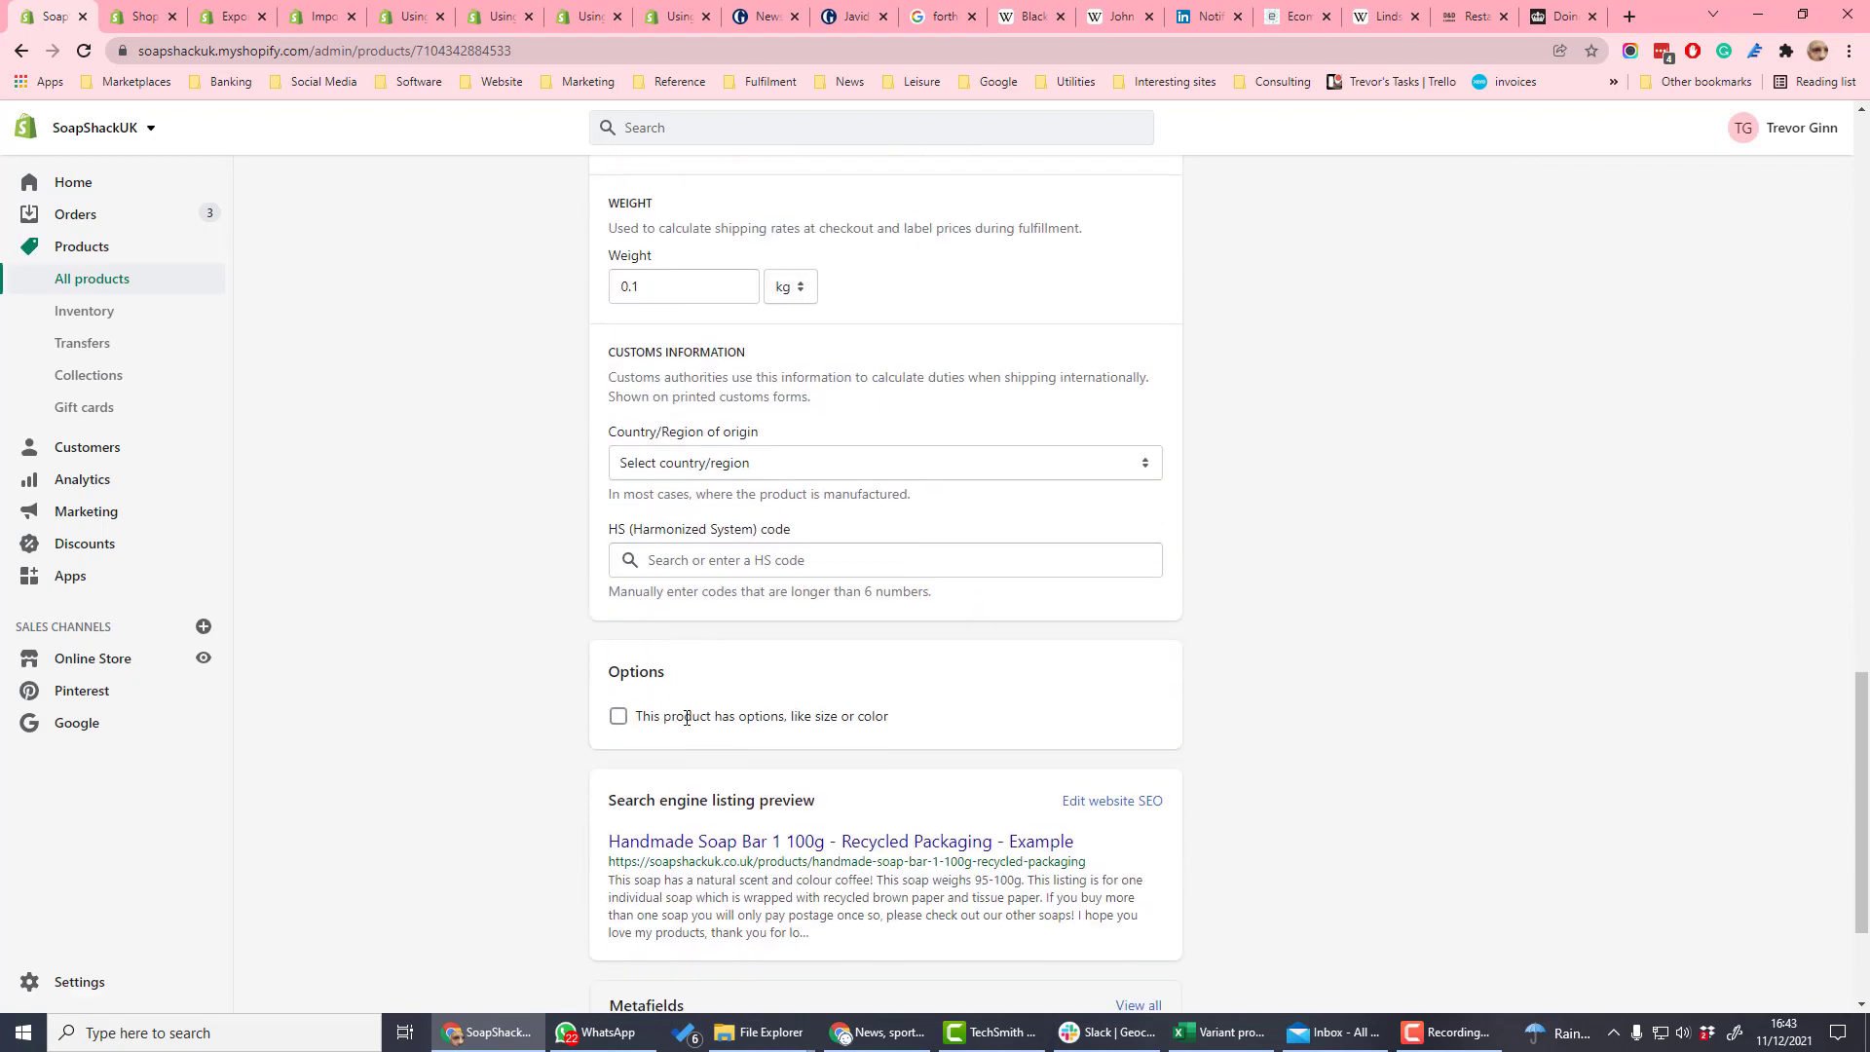